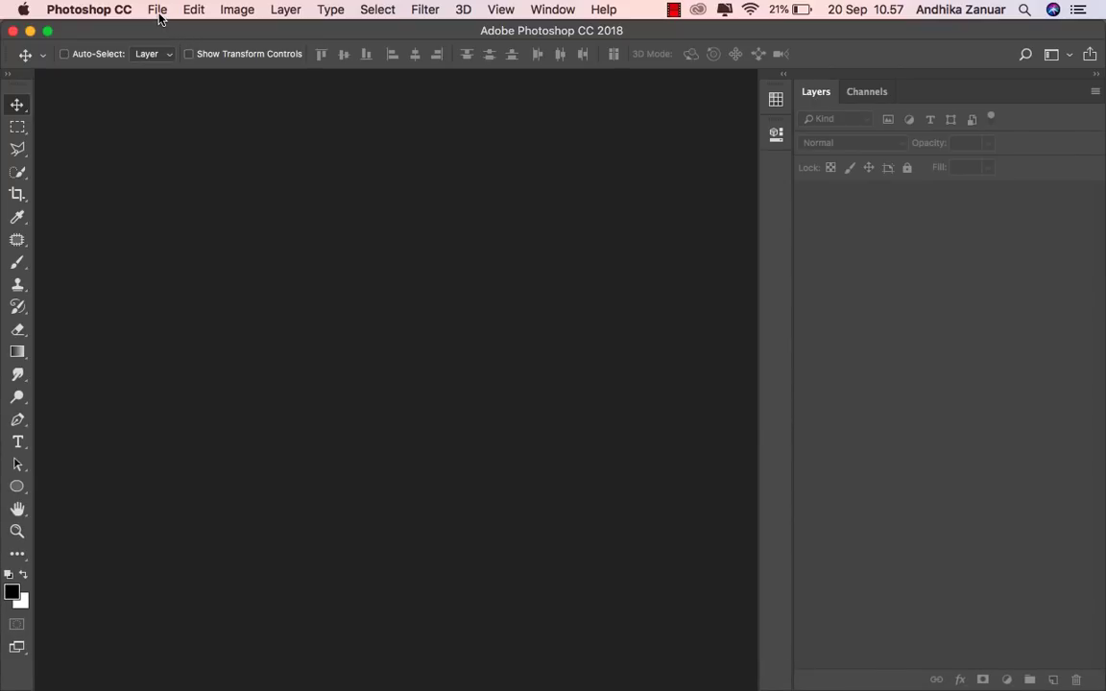
Step: Open the File menu to begin a new document
left_click(159, 11)
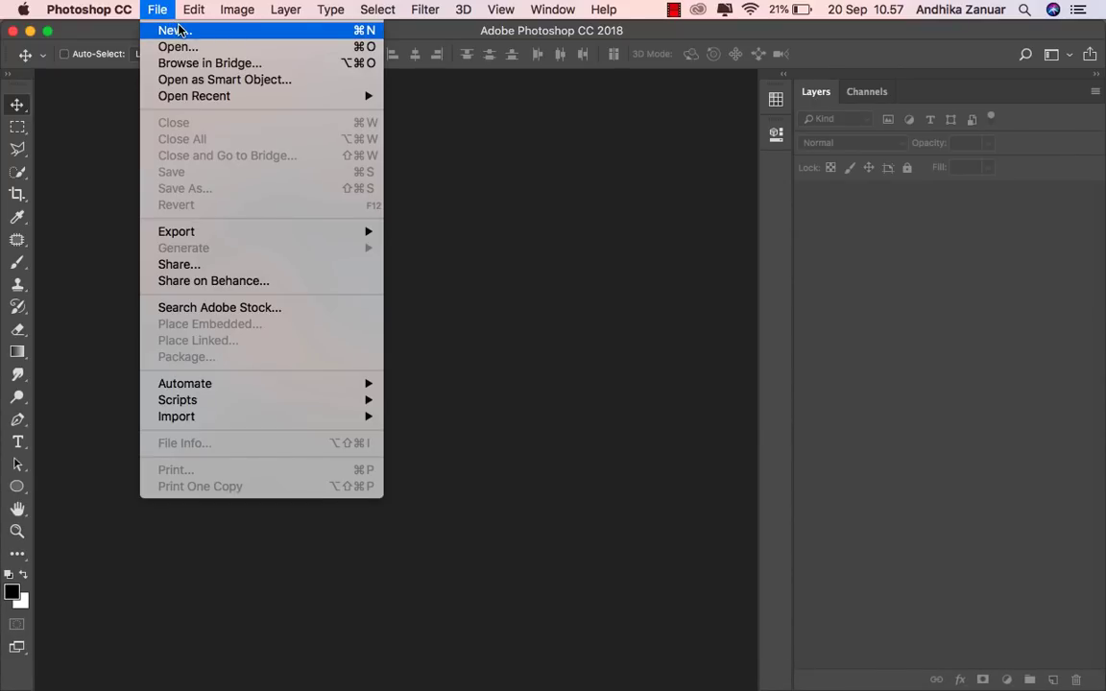
Step: Create a 3000 × 2000 px, 200 ppi document from the recent Custom preset
left_click(179, 30)
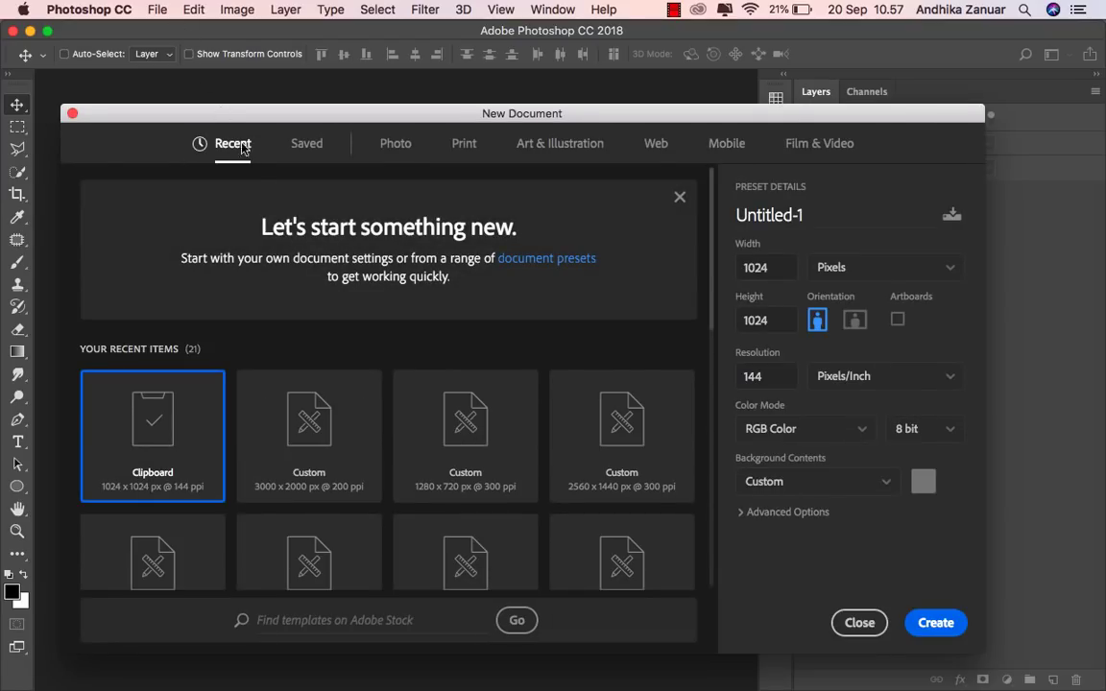
left_click(317, 432)
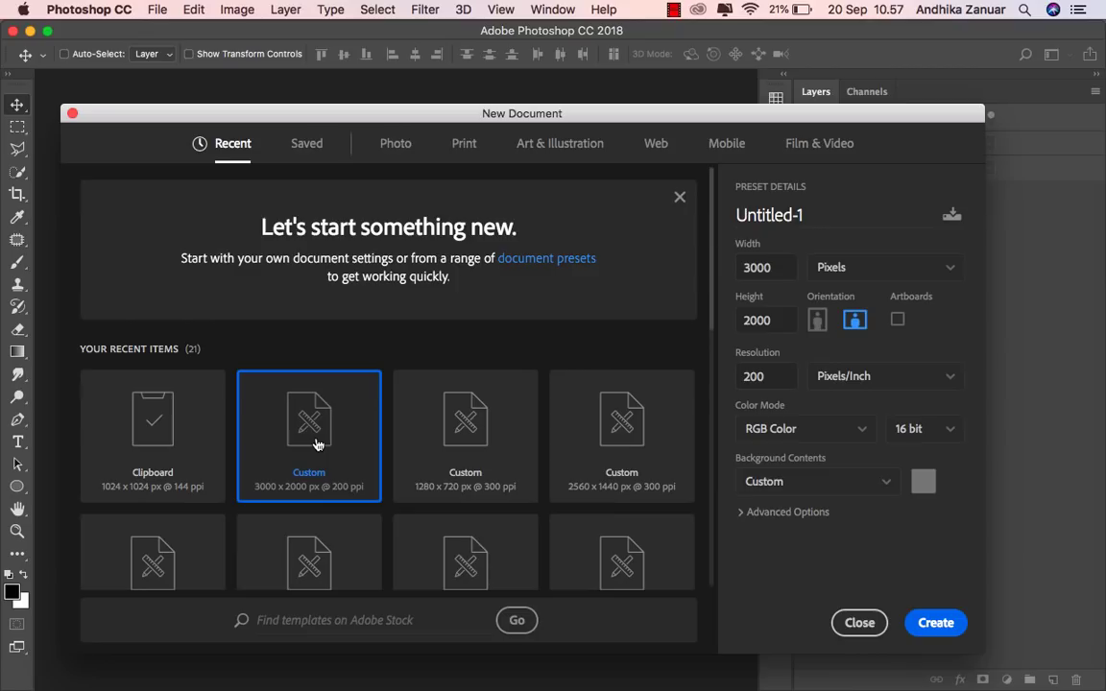
double_click(758, 268)
double_click(741, 321)
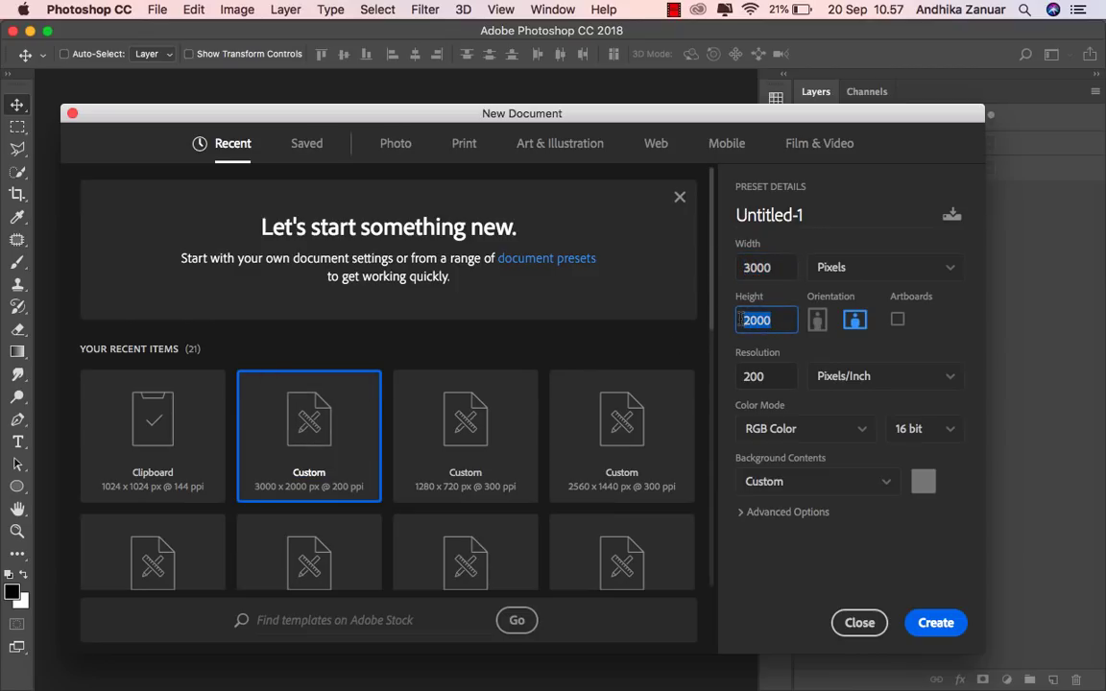
double_click(781, 376)
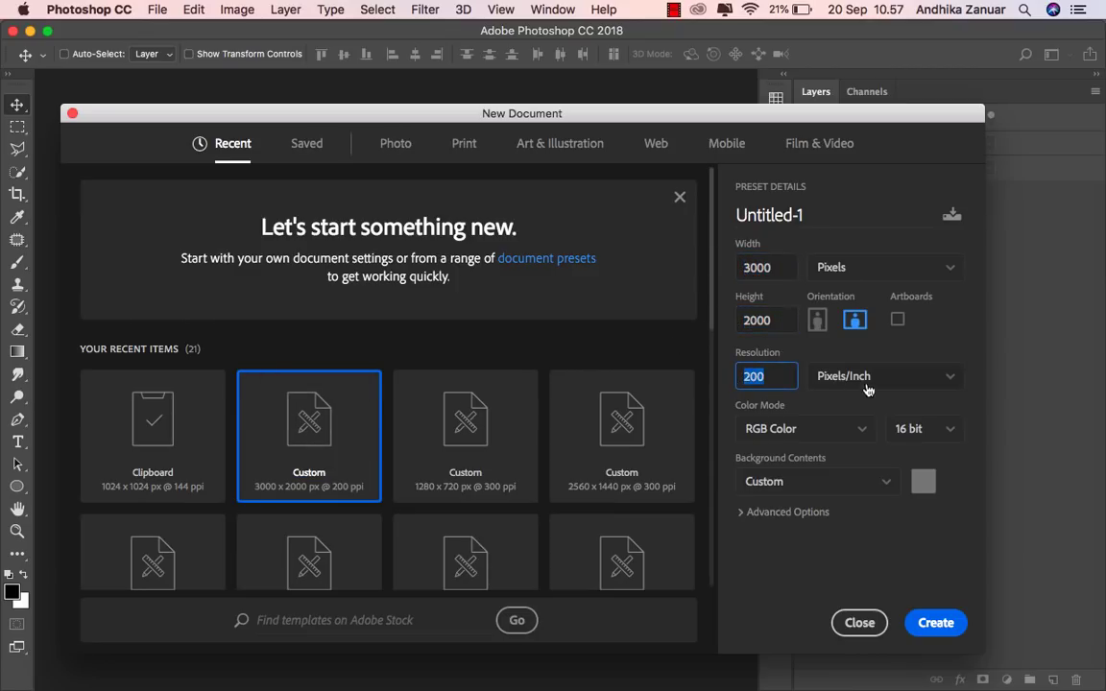
left_click(936, 624)
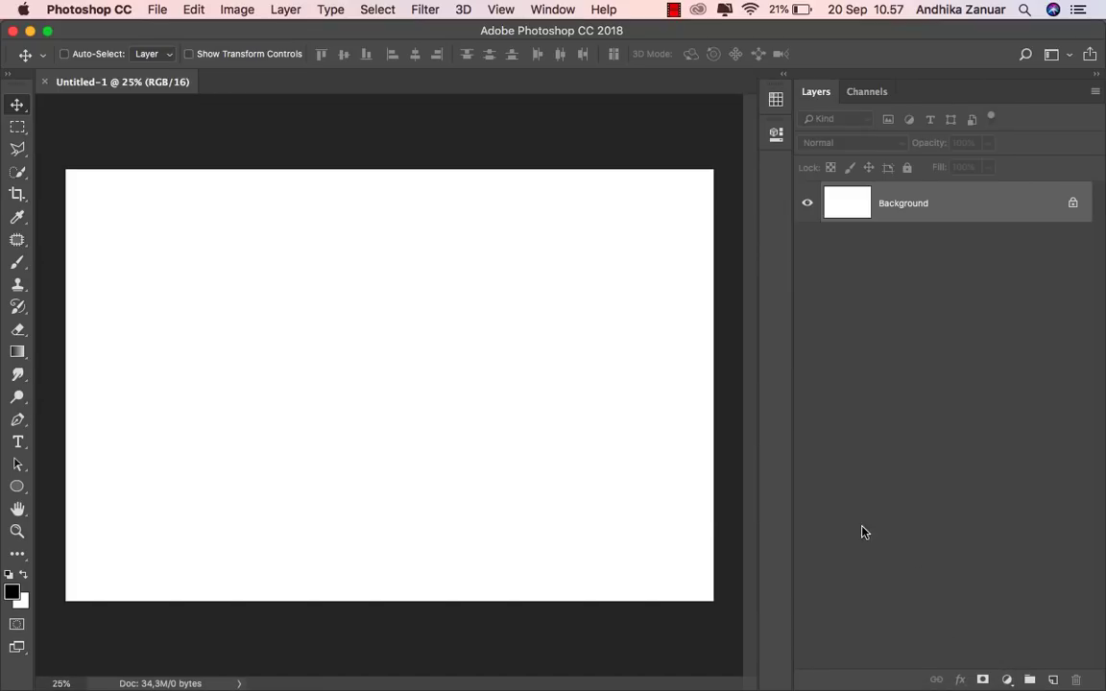
Step: Add a Solid Color fill layer in light beige #bfb7a9 (hue 37) over the background
left_click(1006, 680)
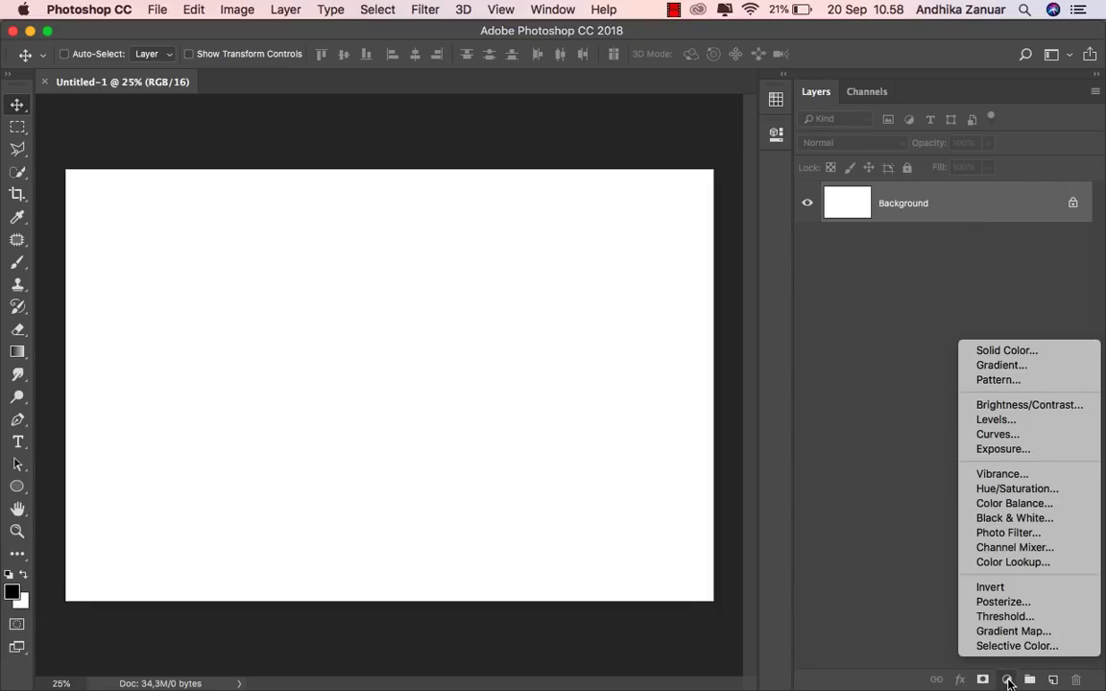
left_click(1028, 355)
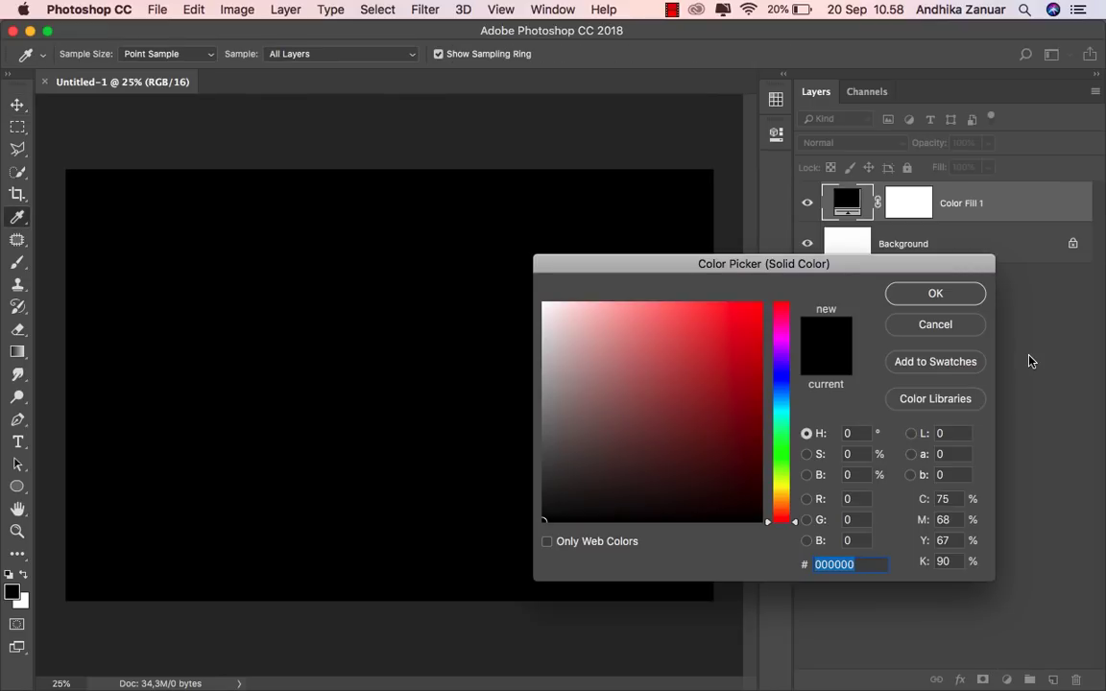
left_click(782, 498)
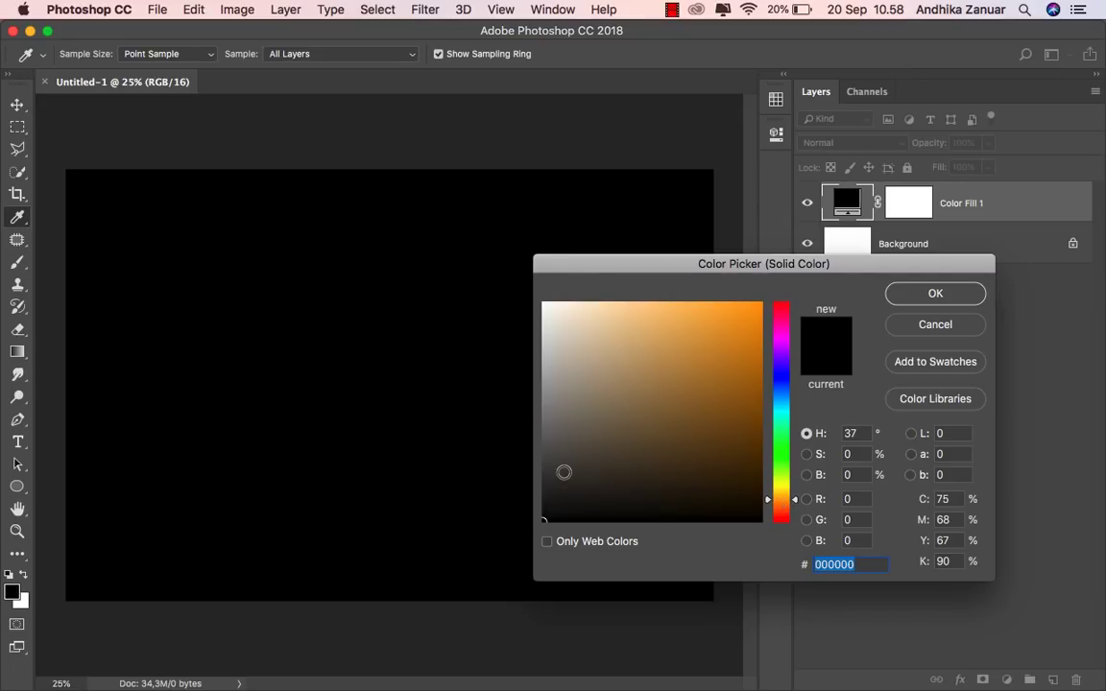
mouse_move(558, 466)
left_mouse_down()
mouse_move(575, 363)
mouse_move(566, 356)
left_mouse_up()
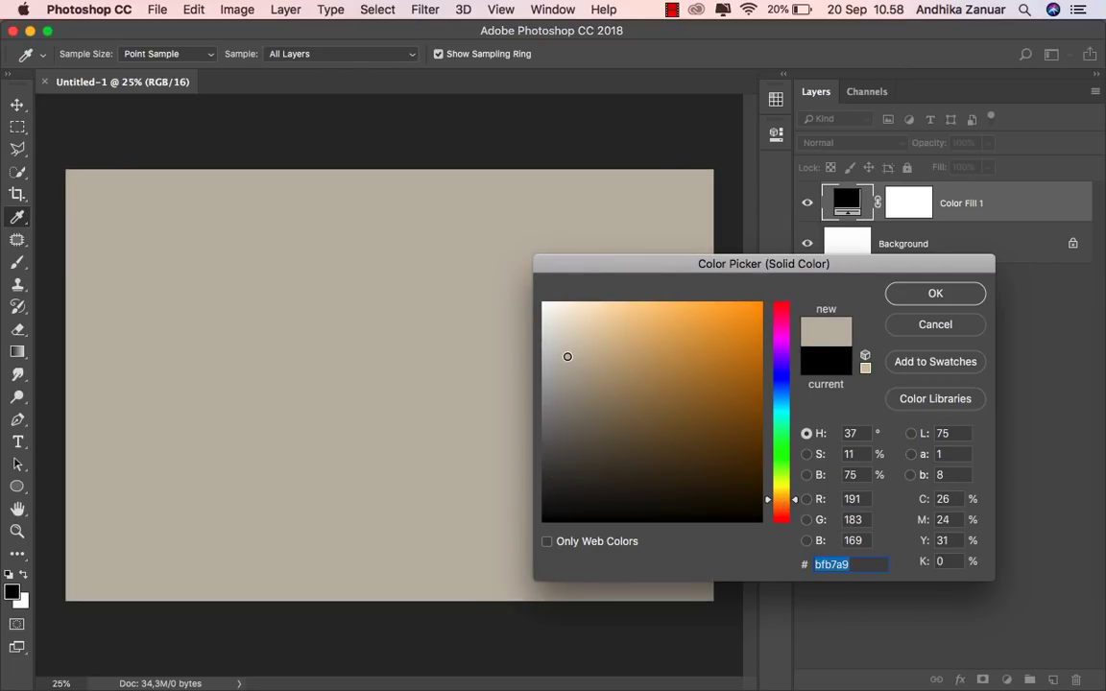
left_click(946, 293)
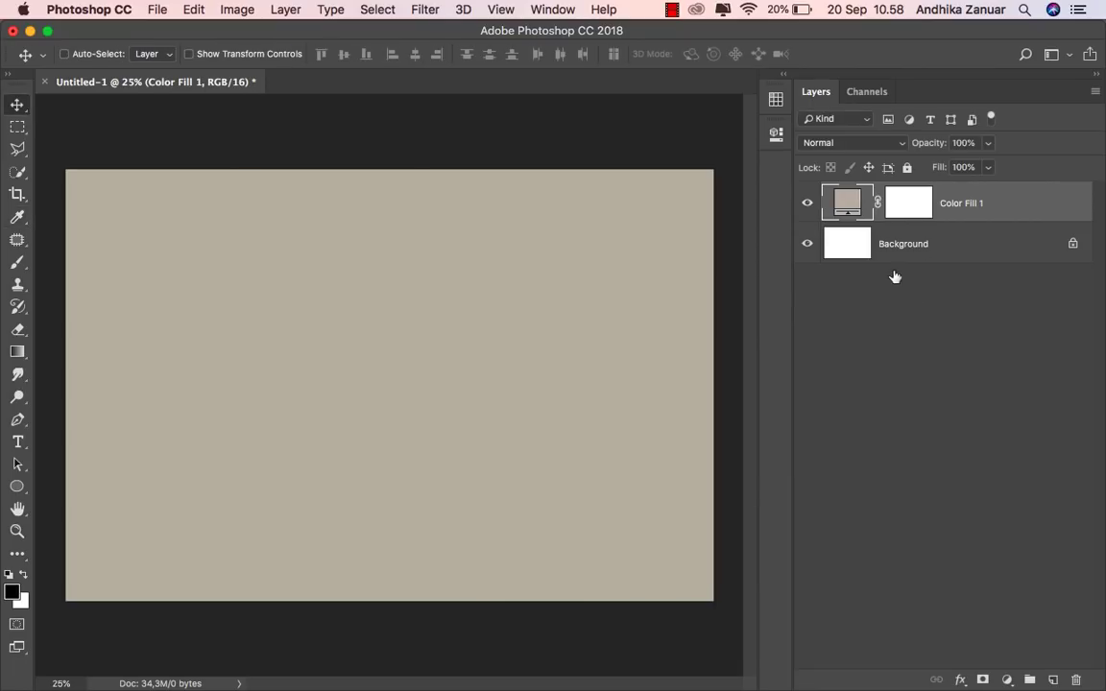
left_click(811, 205)
Step: Place Bluestem-Prairie-Open-Space-1320x743 embedded and lower it, leaving a beige strip on top
left_click(163, 12)
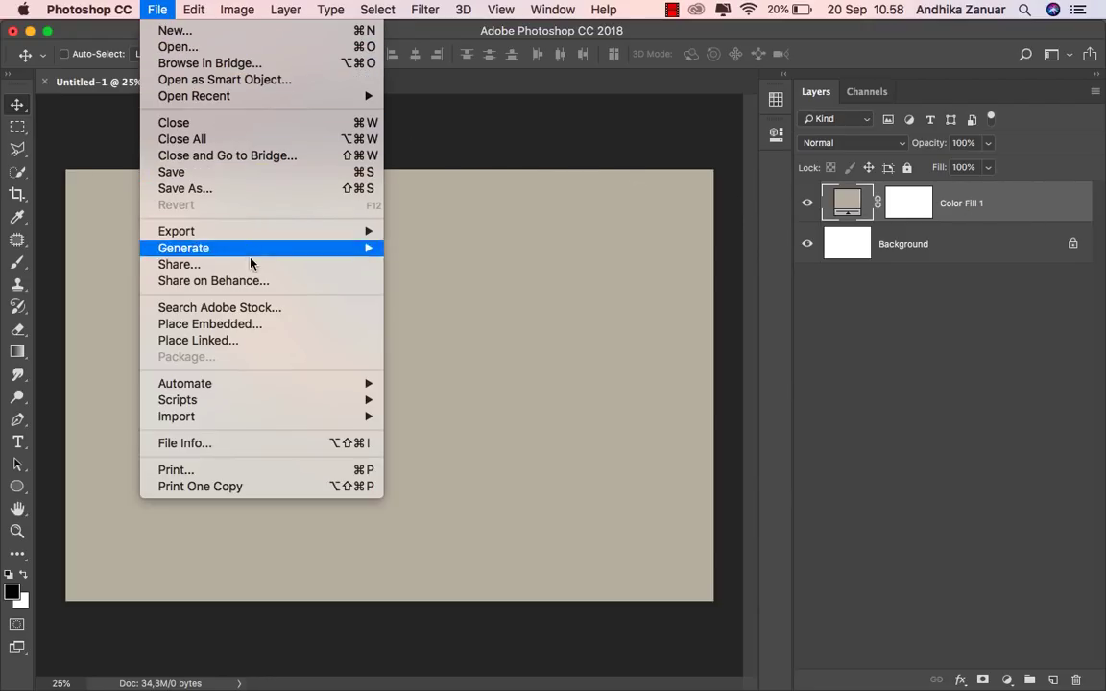
left_click(260, 324)
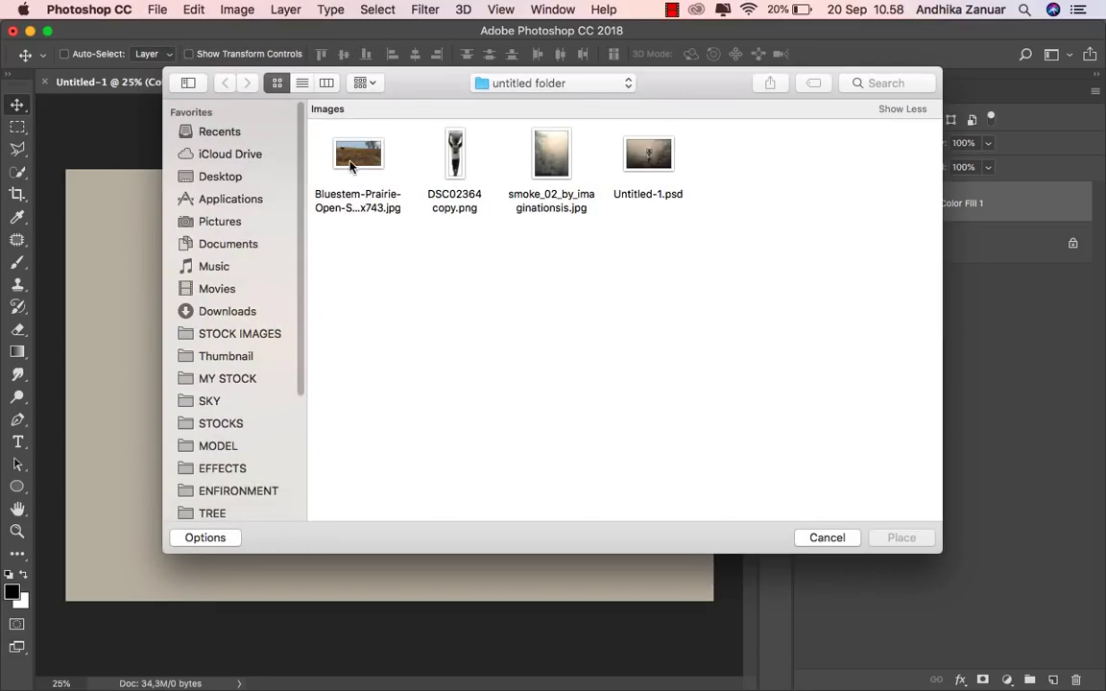
left_click(355, 161)
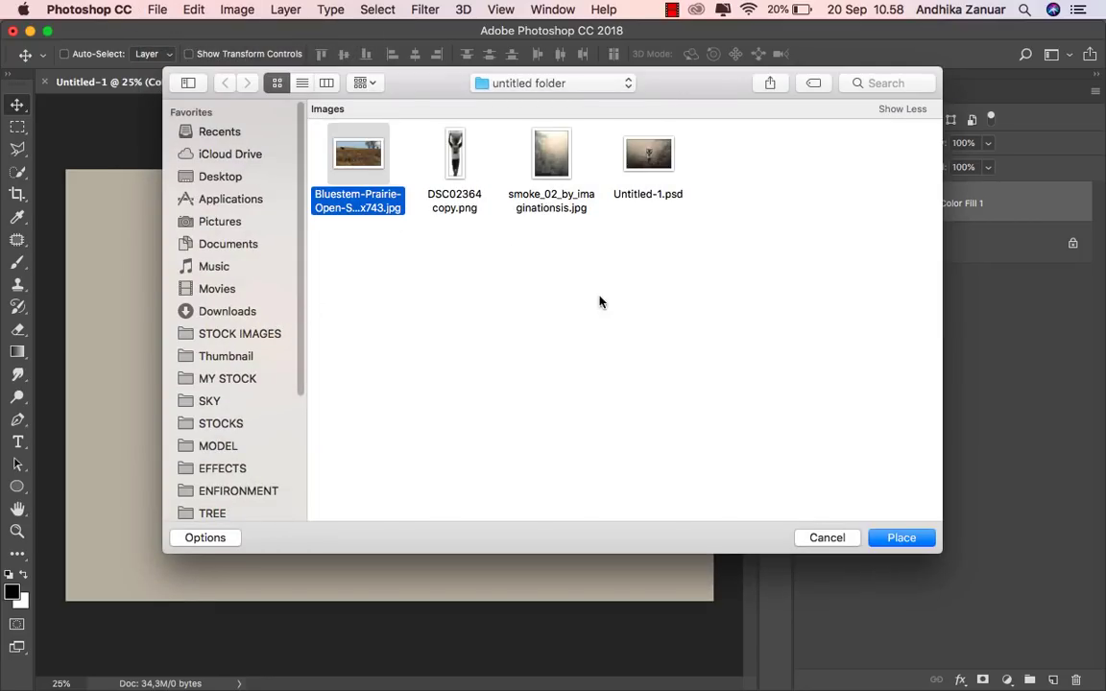
left_click(888, 538)
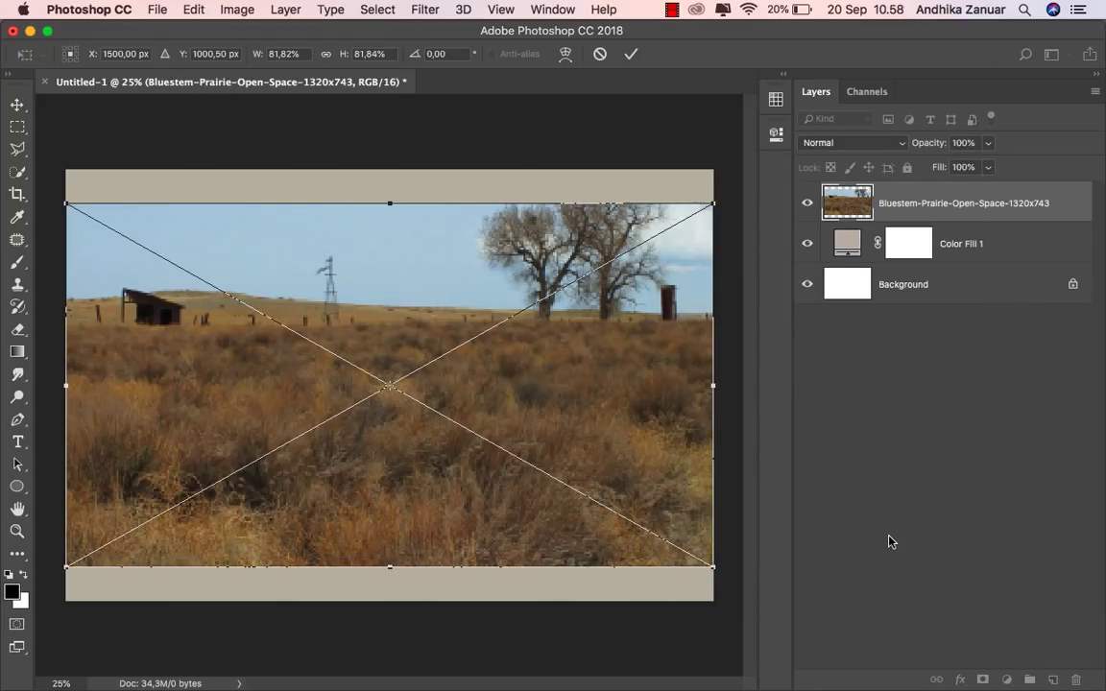
left_click_drag(428, 434, 428, 468)
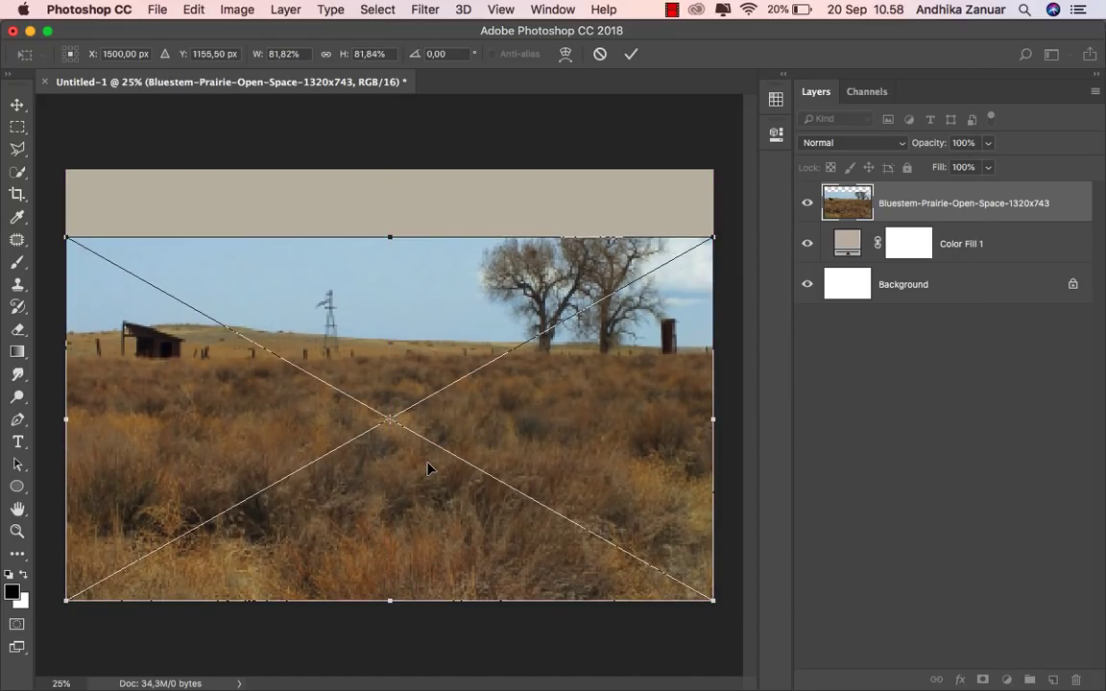
left_click_drag(390, 238, 392, 282)
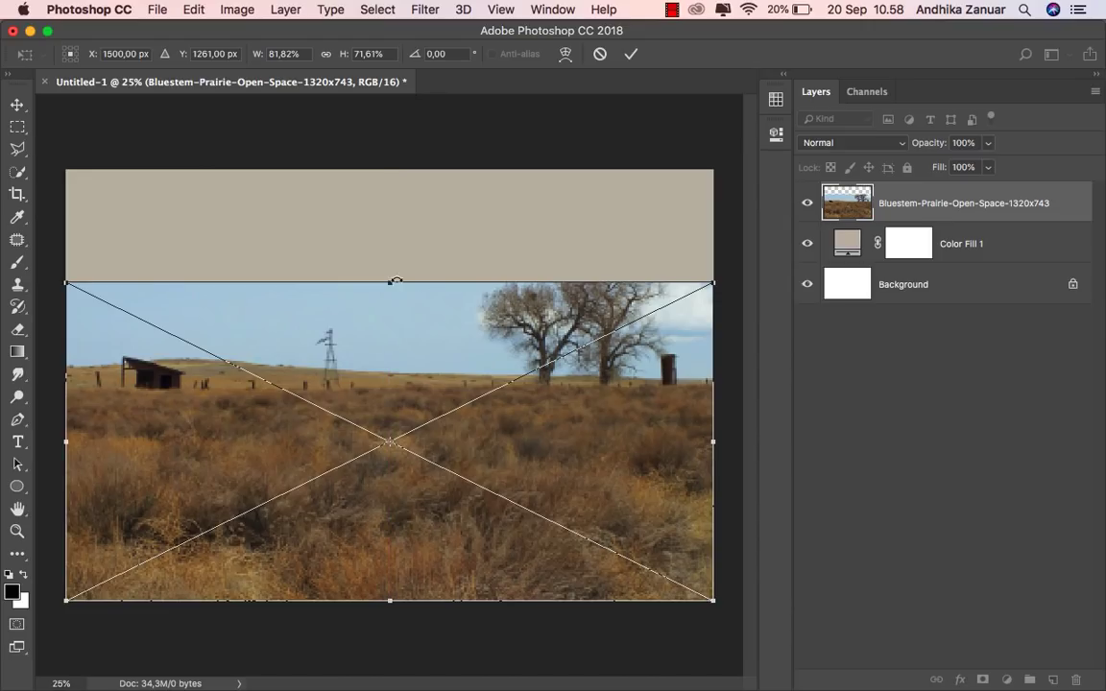
left_click(631, 56)
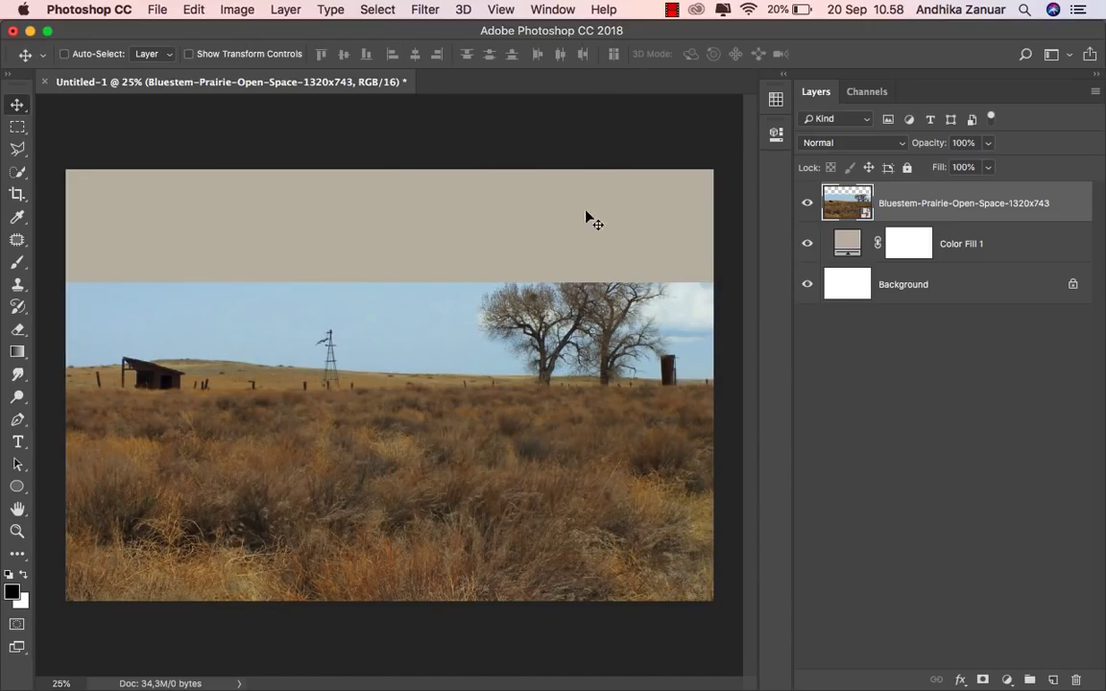
Step: Mask the prairie photo and fade its top with a foreground-to-transparent vertical gradient
left_click(982, 680)
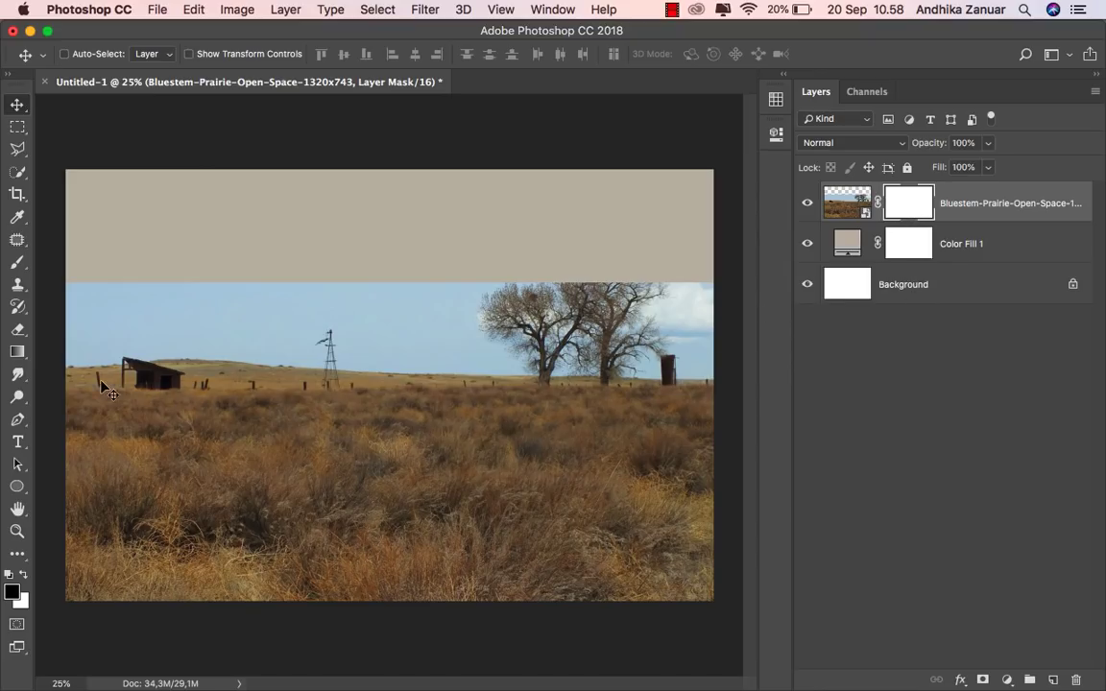
key("g")
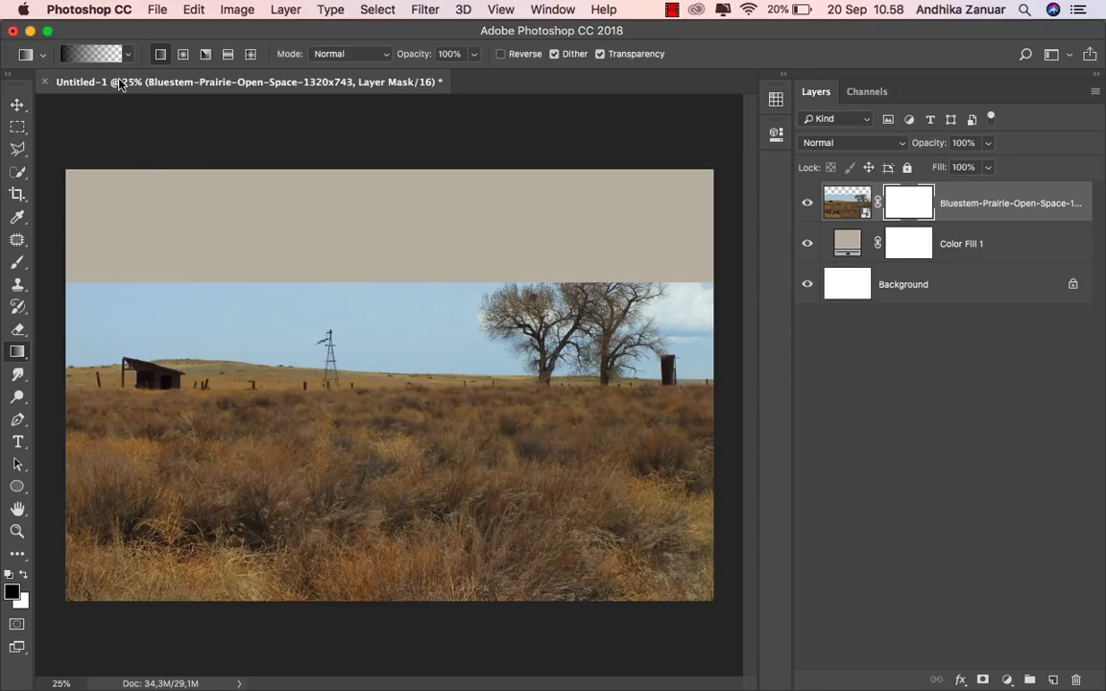
left_click(110, 62)
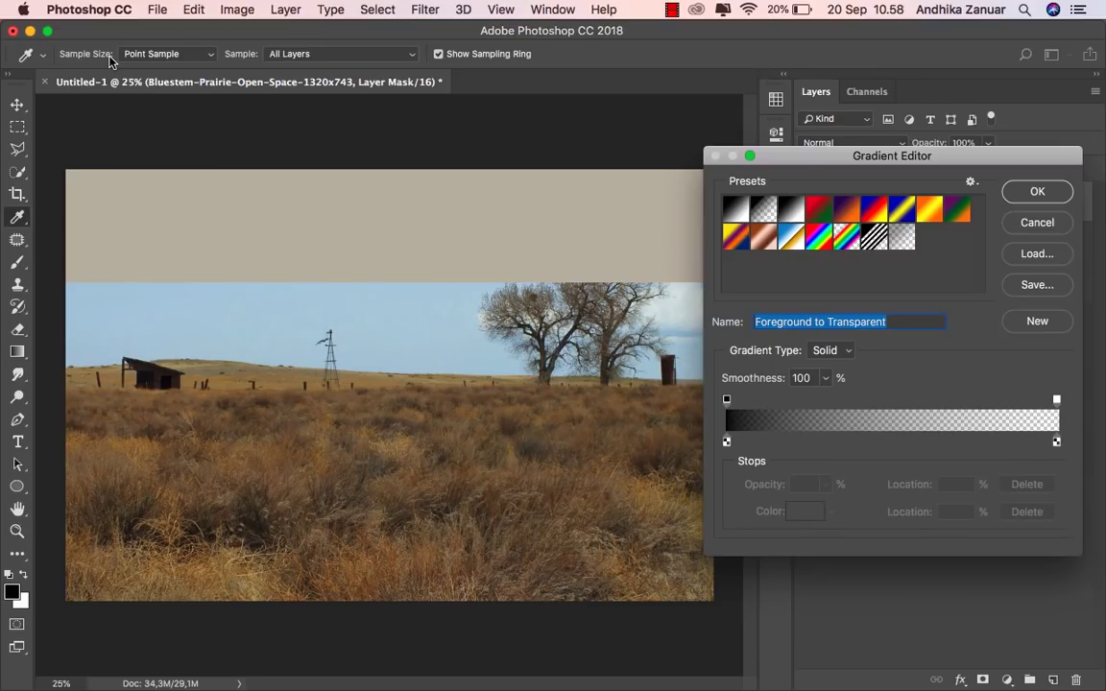
left_click(1027, 191)
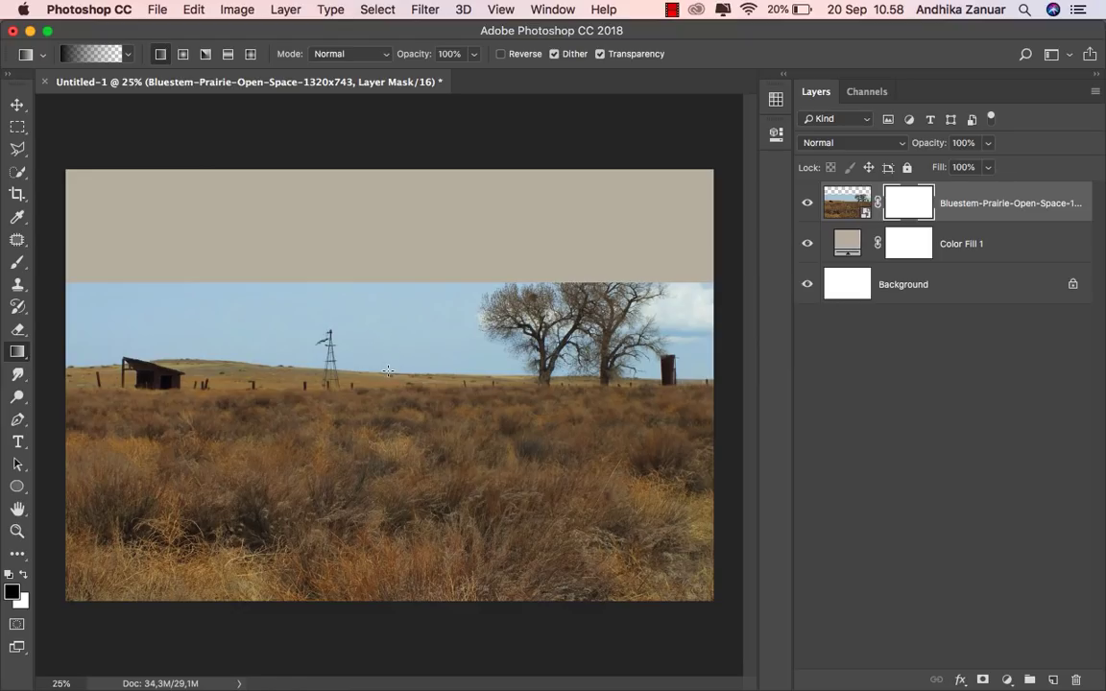
left_click_drag(387, 371, 387, 431)
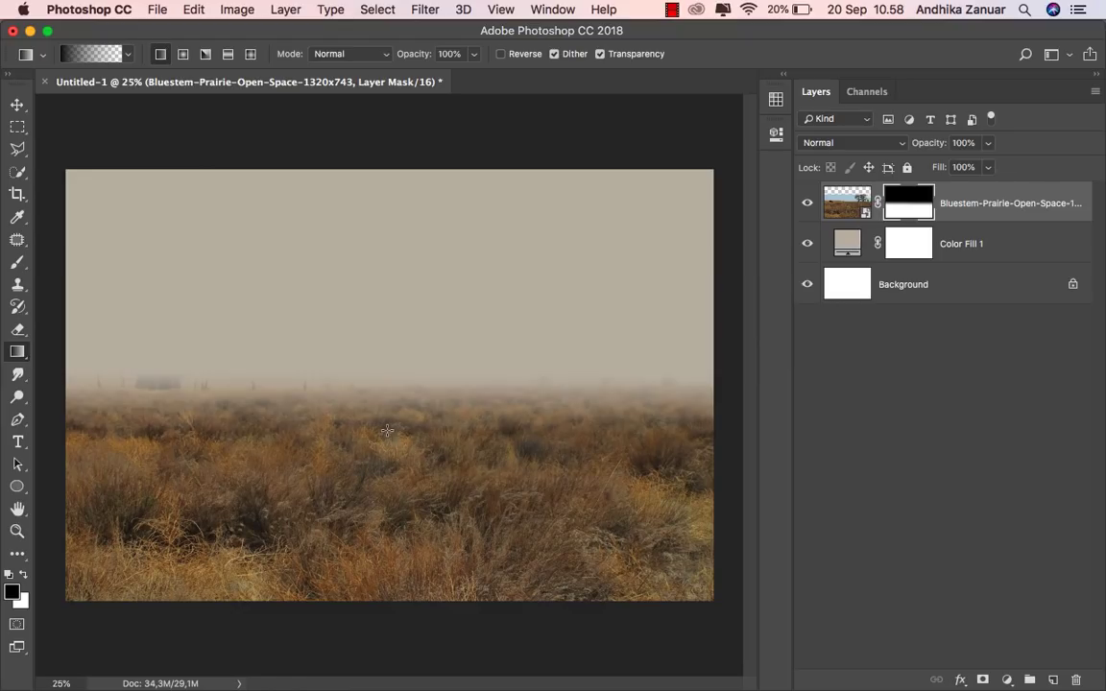
left_click_drag(385, 350, 382, 466)
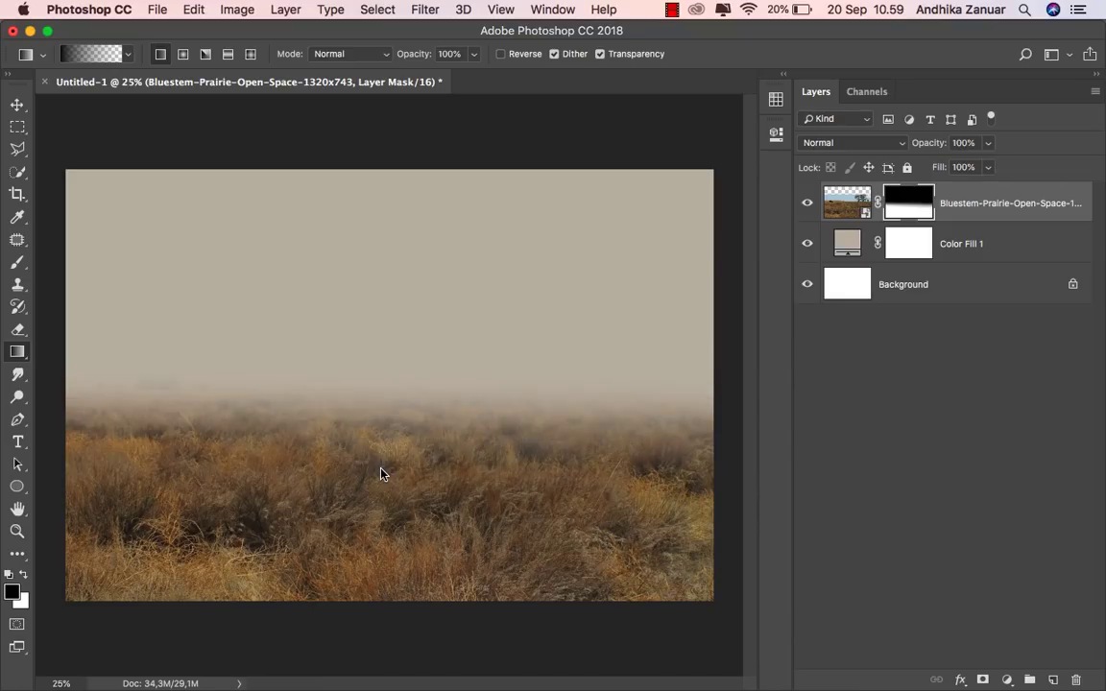
left_click_drag(373, 358, 370, 481)
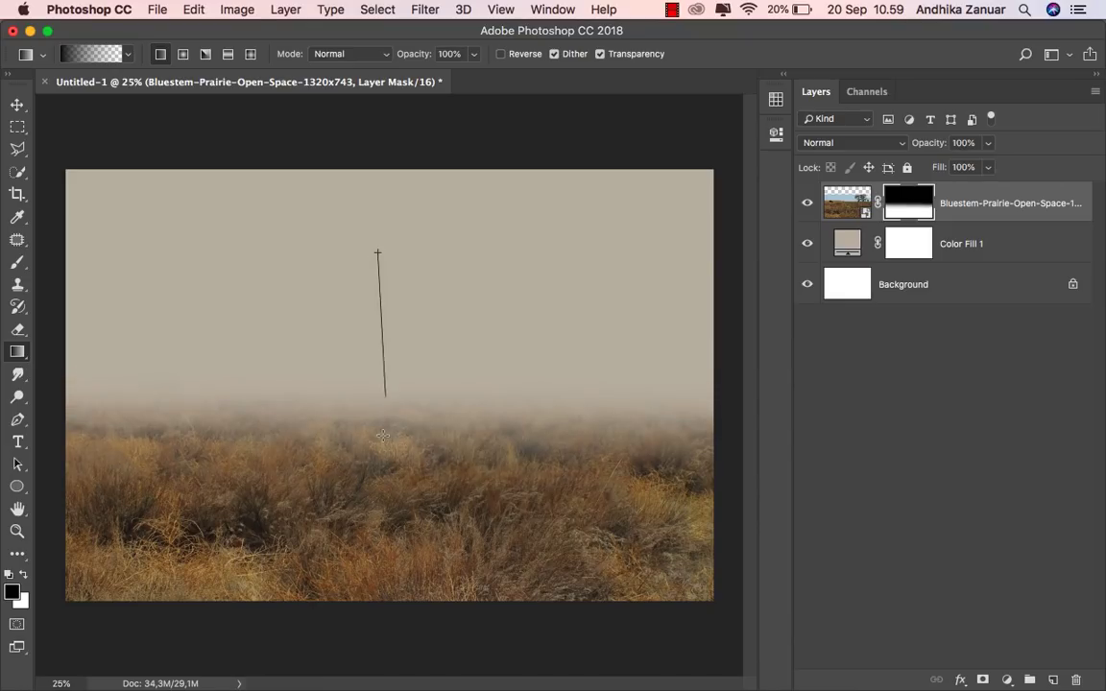
left_click_drag(377, 252, 378, 485)
Step: Add faint 25%-opacity fog gradients across the grass, then retarget the prairie image
left_click(472, 55)
mouse_move(475, 76)
left_mouse_down()
mouse_move(418, 77)
mouse_move(403, 33)
left_mouse_up()
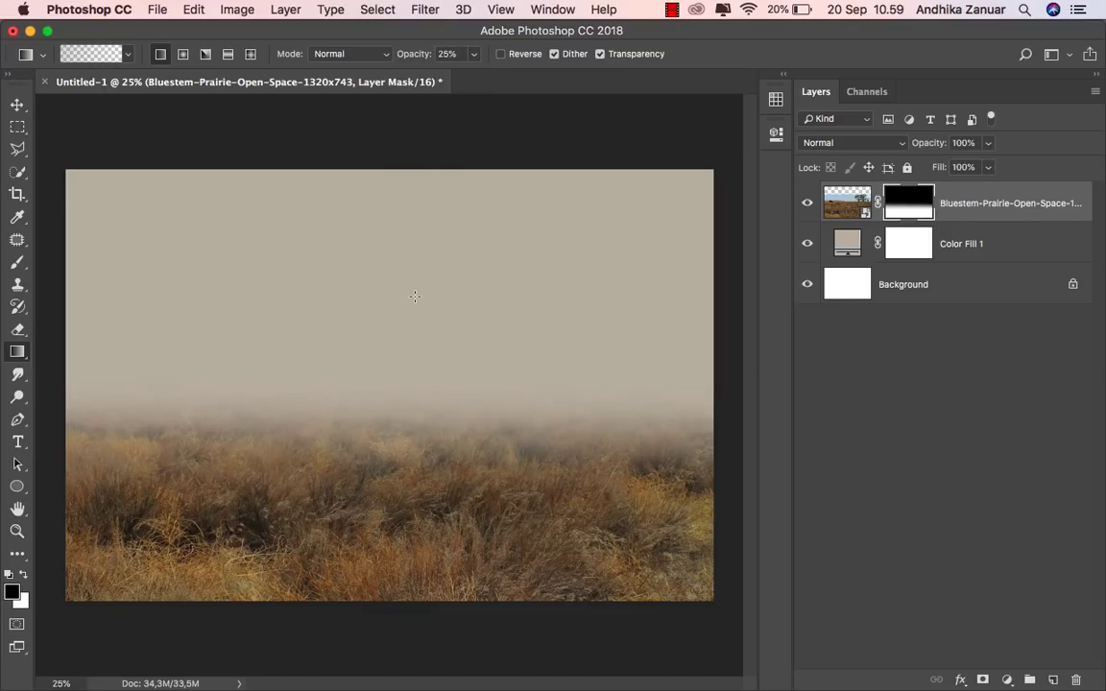
left_click_drag(377, 354, 380, 457)
left_click_drag(376, 307, 391, 511)
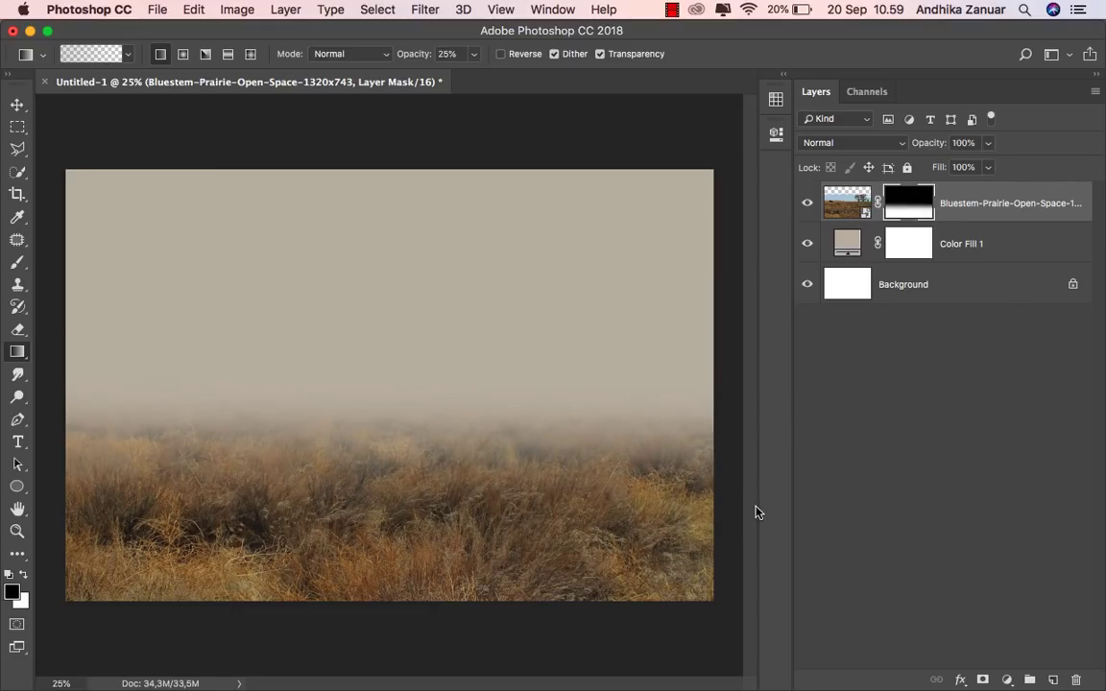
left_click_drag(725, 515, 395, 519)
left_click_drag(53, 516, 351, 508)
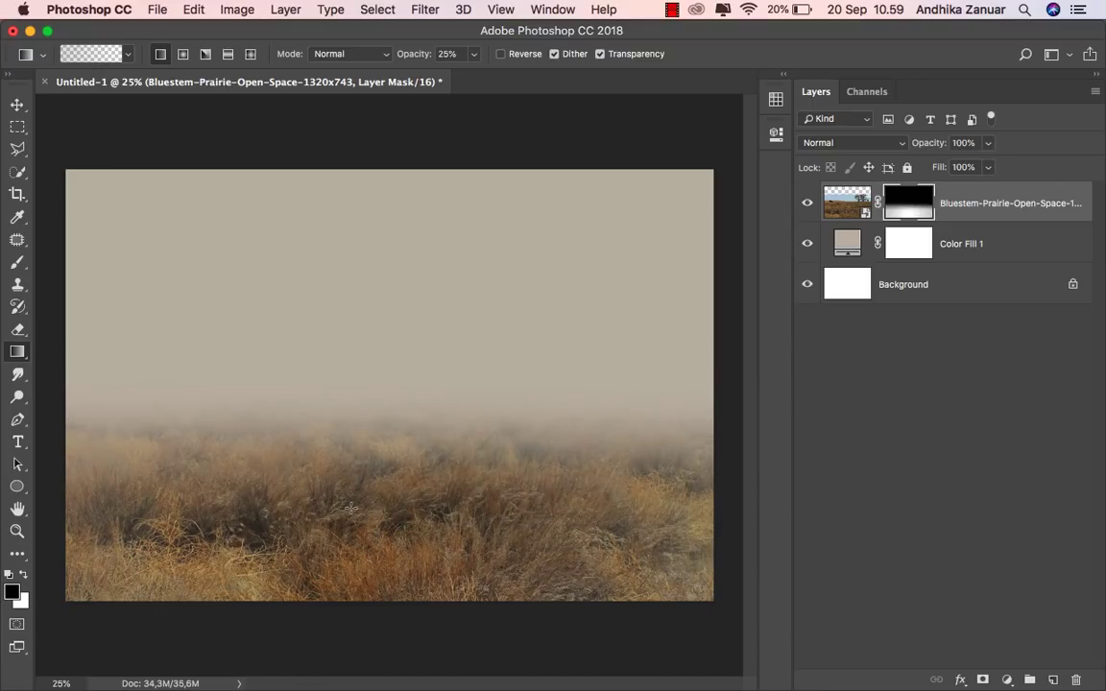
left_click_drag(138, 322, 232, 523)
left_click_drag(581, 315, 452, 442)
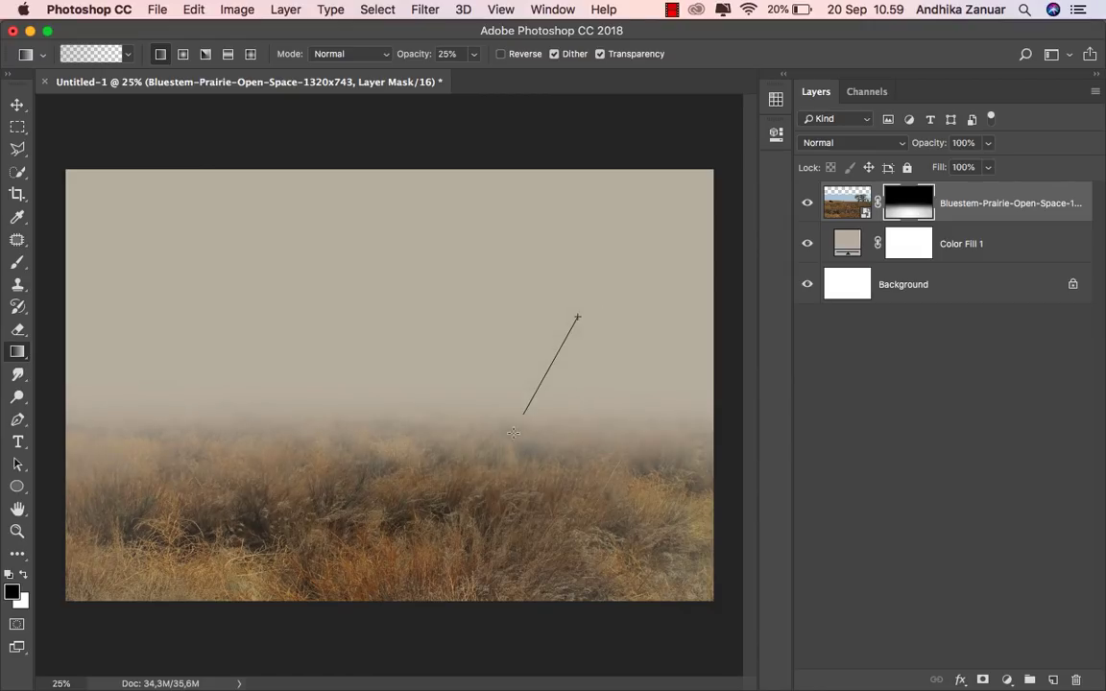
left_click(16, 104)
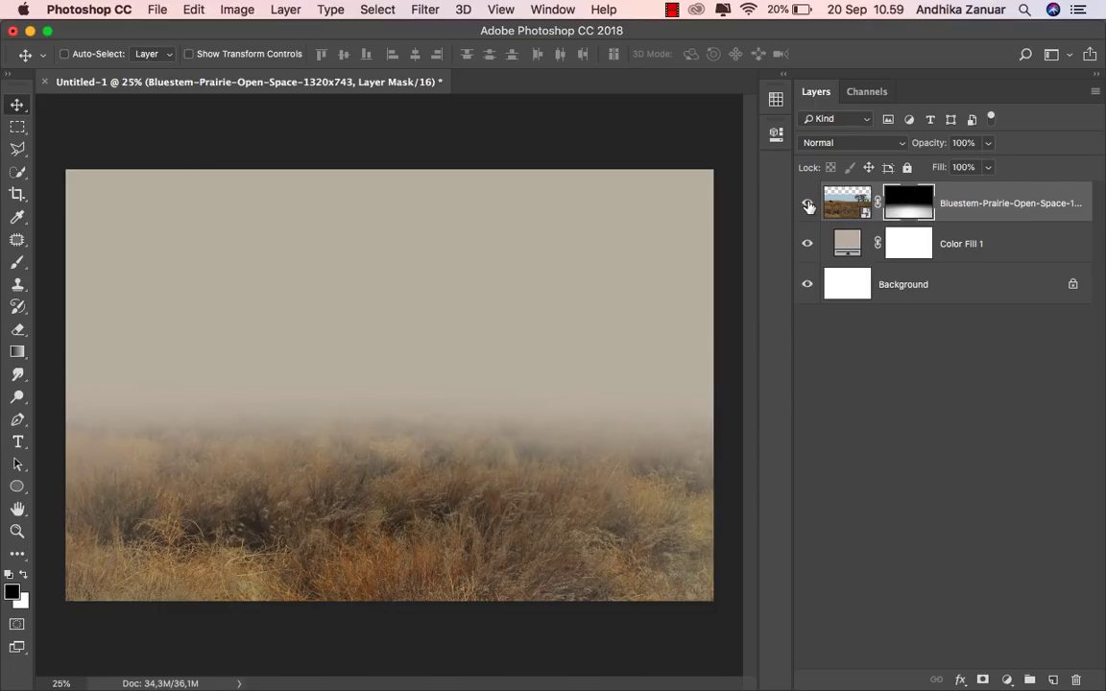
left_click(807, 203)
left_click(956, 204)
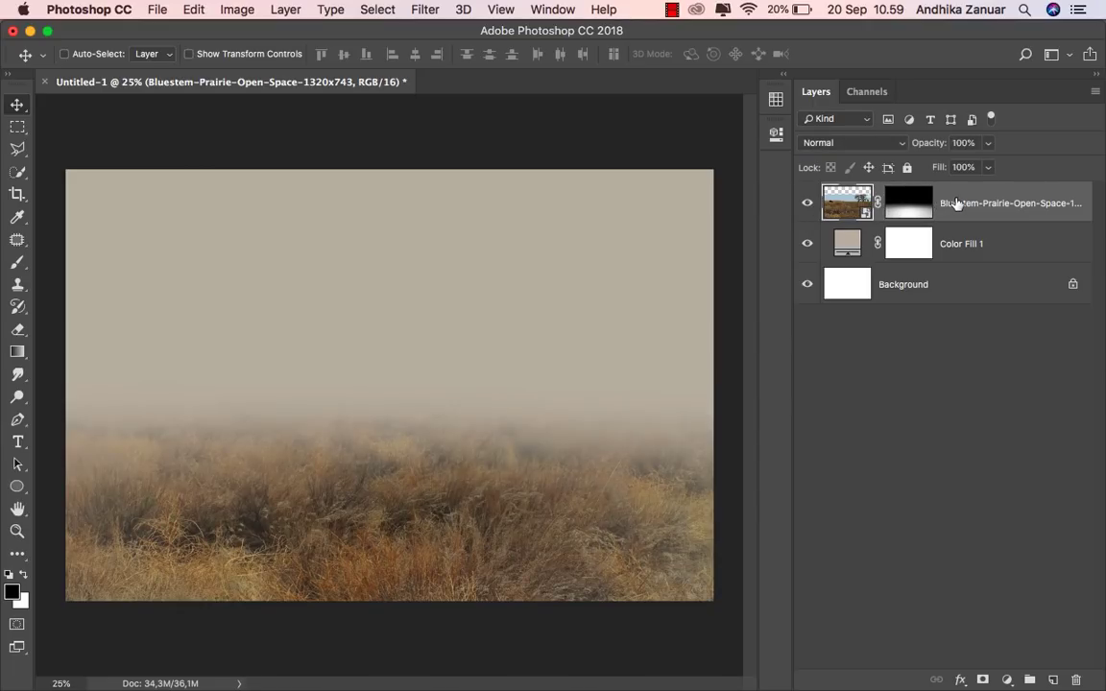
Step: Clip a Vibrance adjustment to the prairie photo and lower vibrance to about -10
left_click(1007, 678)
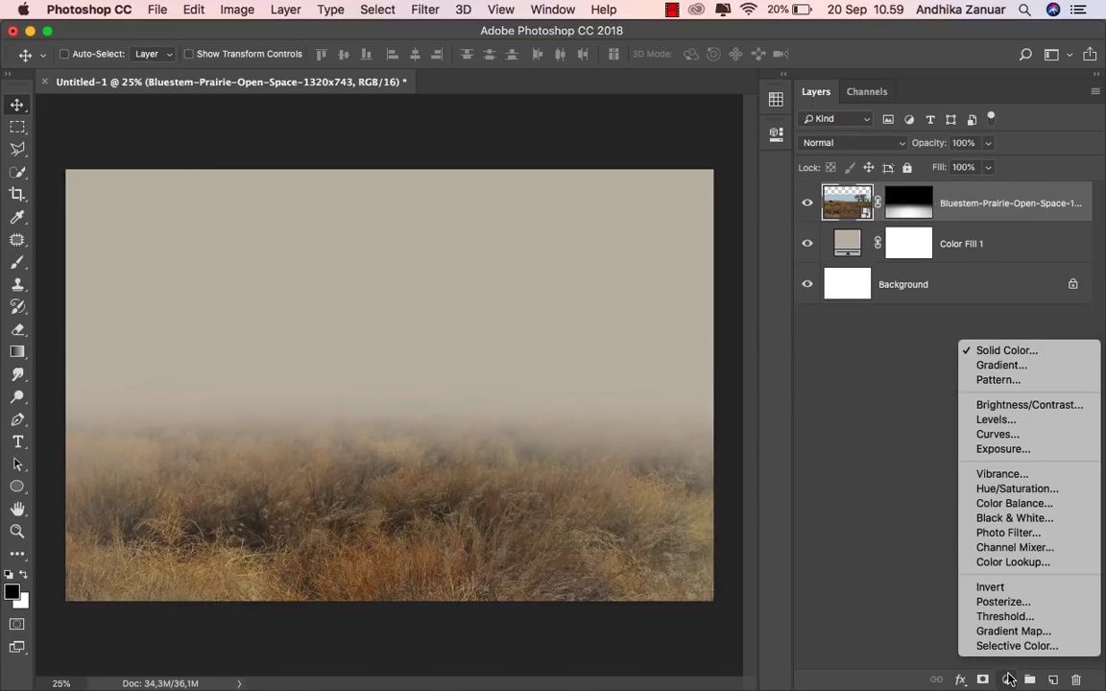
left_click(1004, 473)
left_click(626, 420)
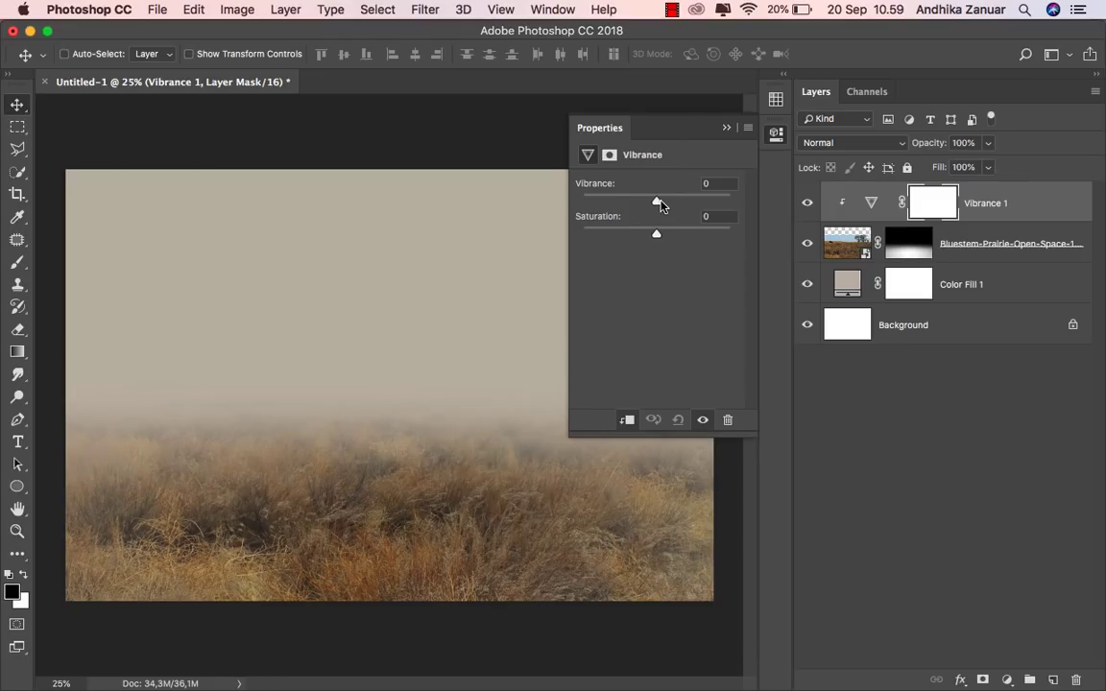
left_click_drag(657, 200, 648, 199)
left_click(727, 128)
left_click(808, 202)
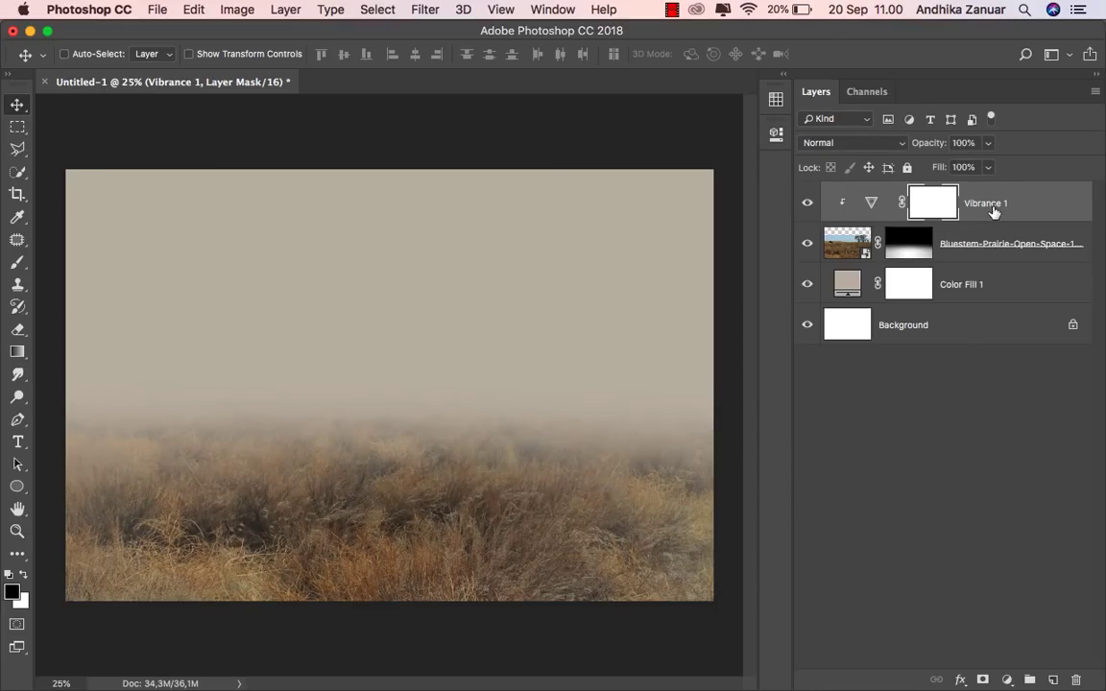
Step: Place the smoke_02_by_imaginationsis image as an embedded layer
left_click(157, 9)
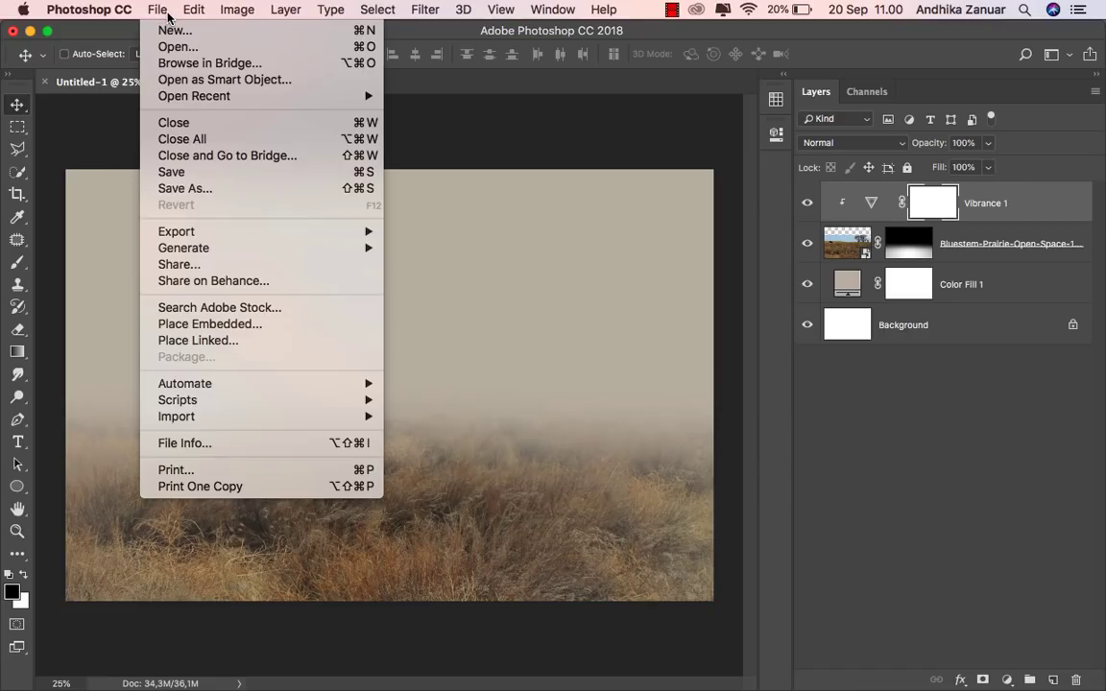
left_click(308, 325)
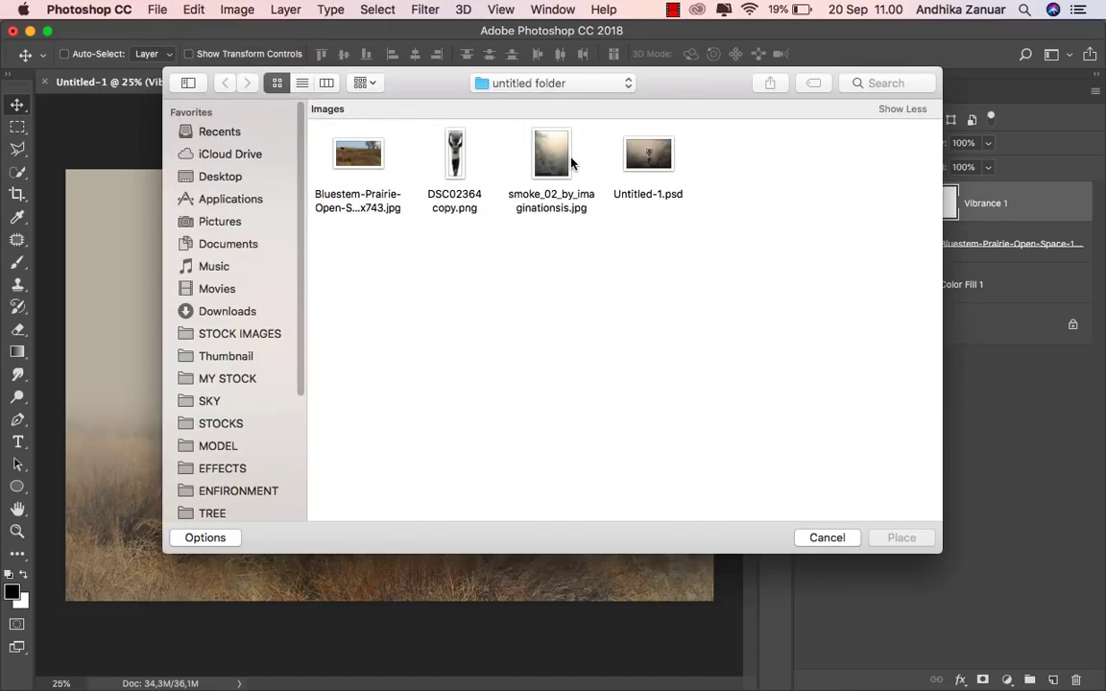
left_click(568, 161)
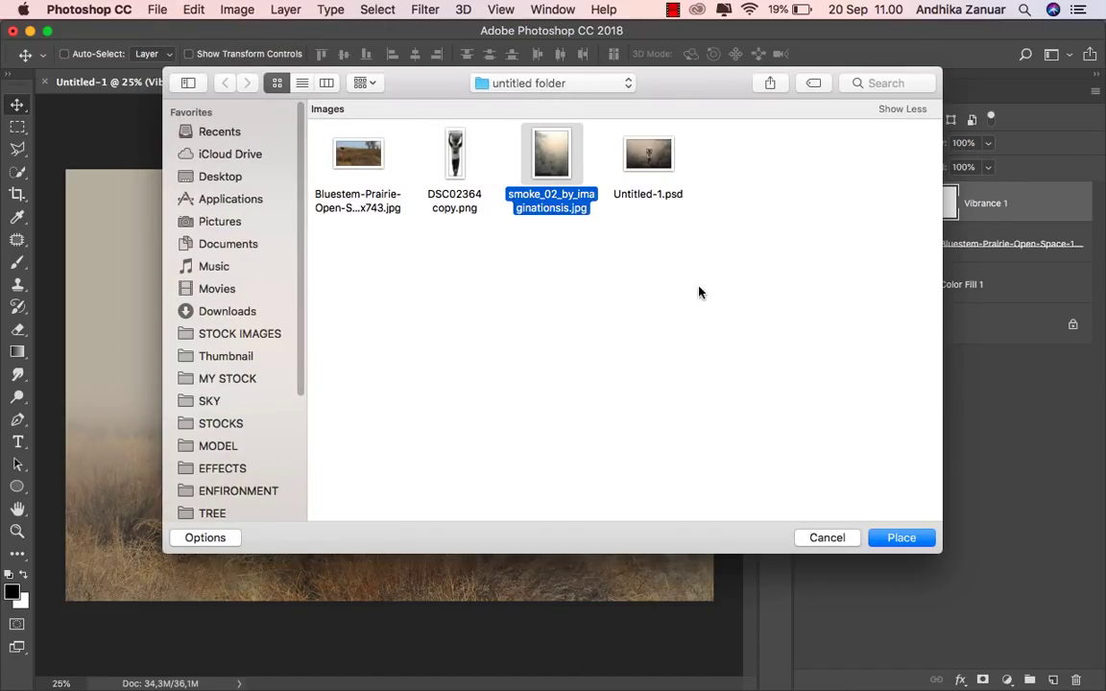
left_click(893, 538)
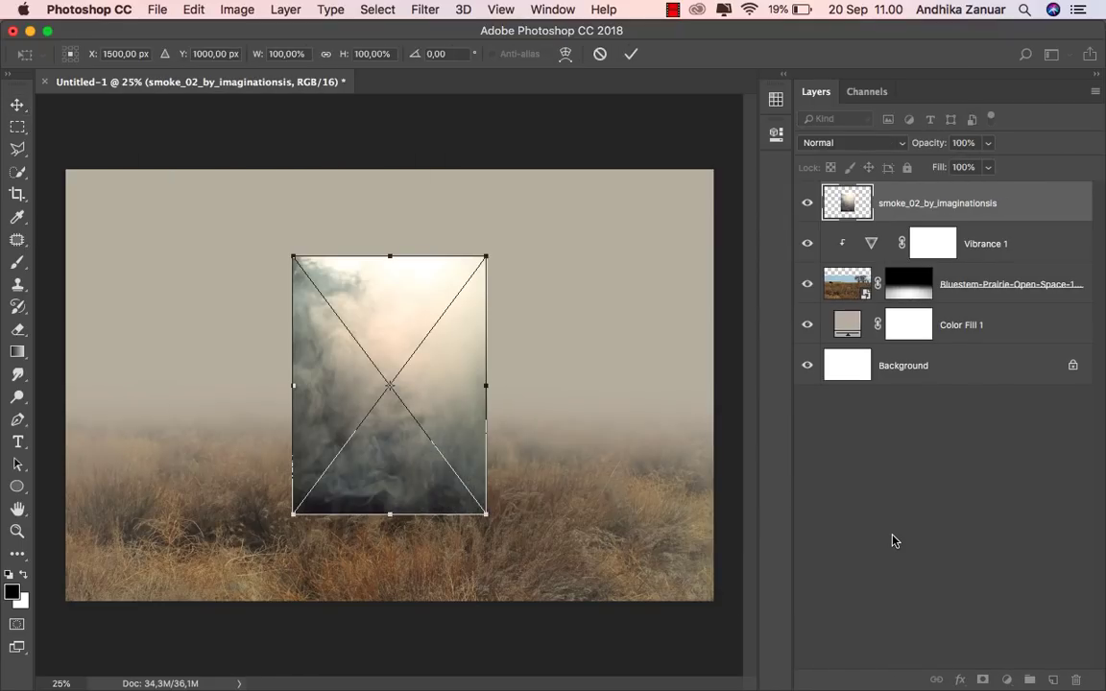
Step: Flip the smoke layer horizontally and stretch it to cover the whole canvas
right_click(339, 315)
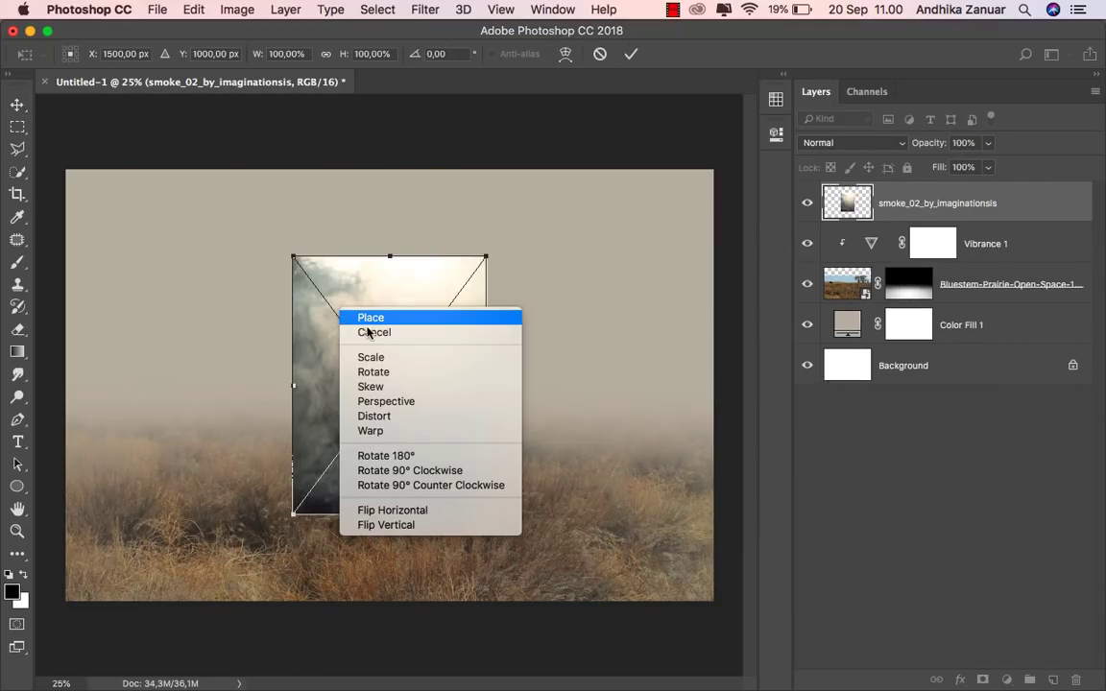
left_click(413, 516)
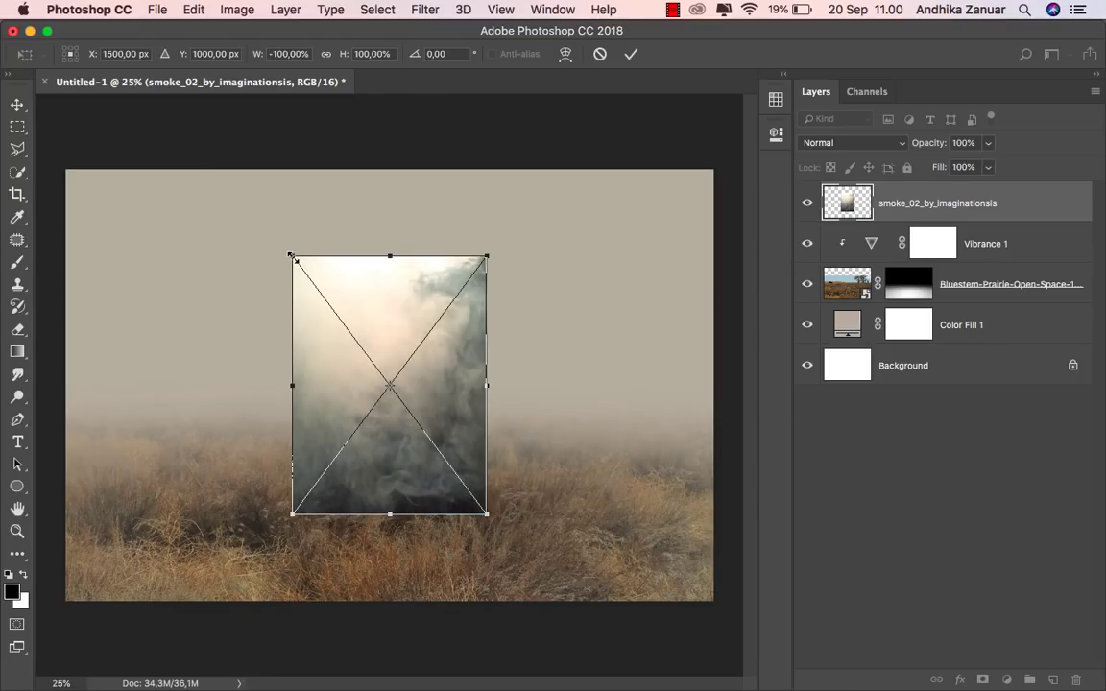
left_click_drag(291, 256, 66, 169)
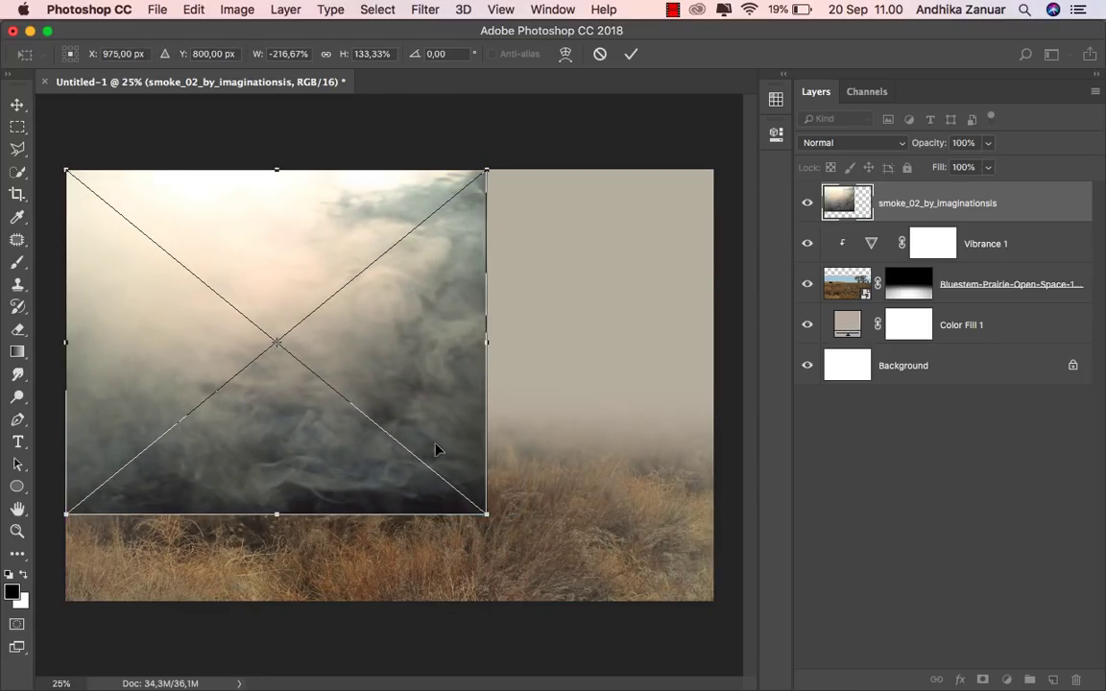
left_click_drag(487, 514, 712, 600)
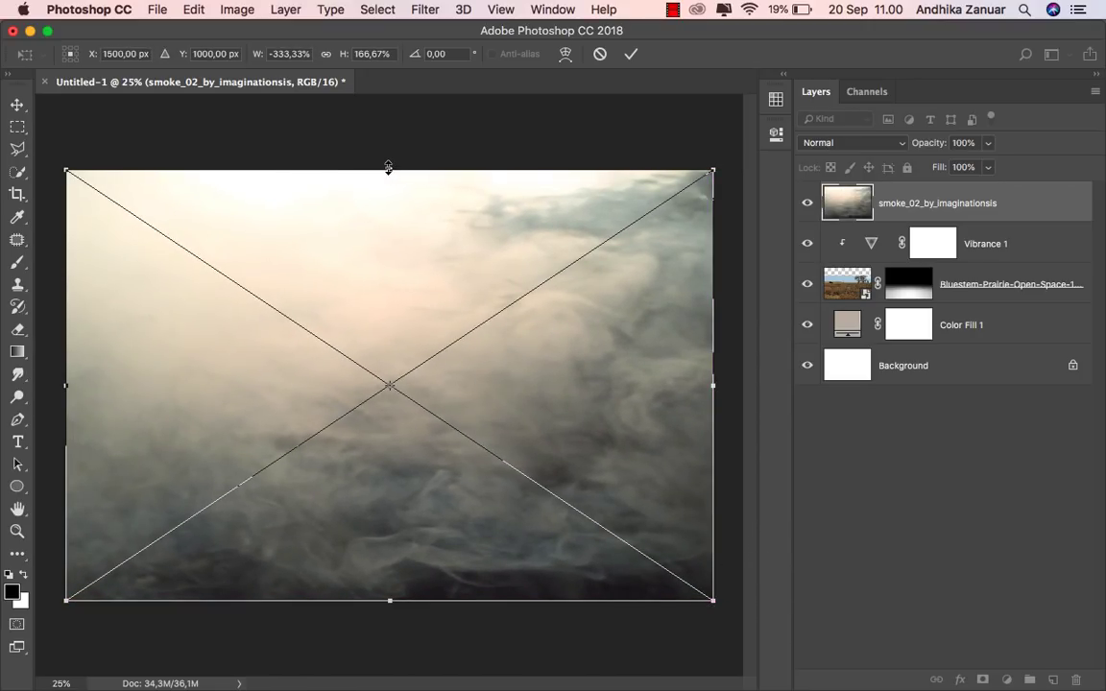
left_click_drag(389, 168, 382, 123)
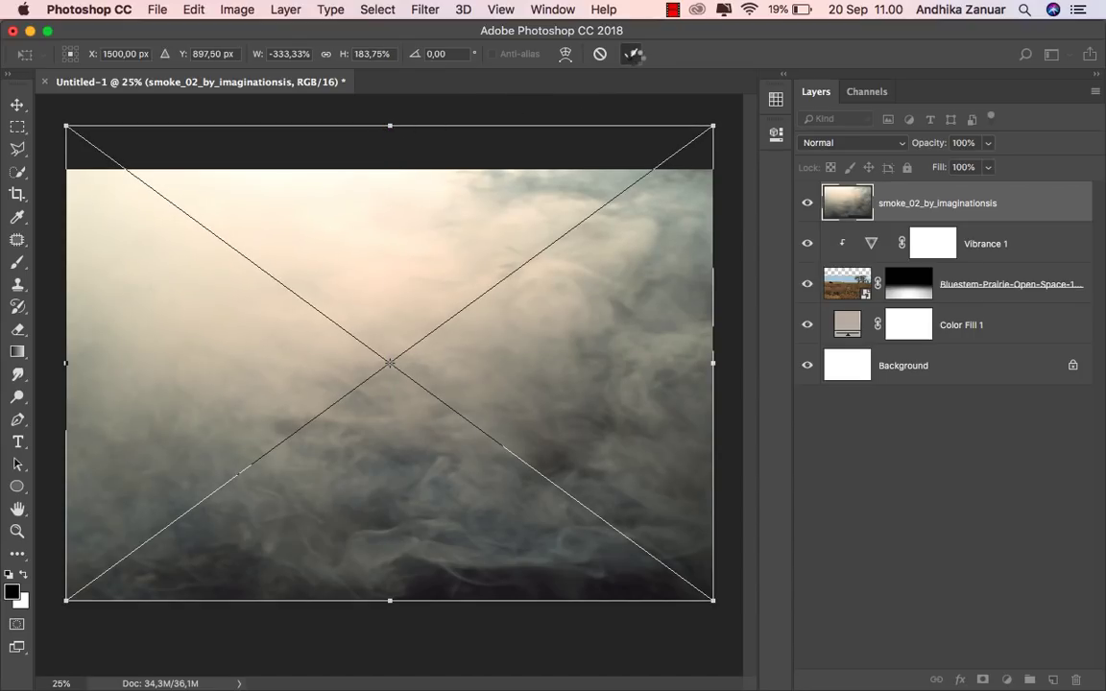
left_click(633, 55)
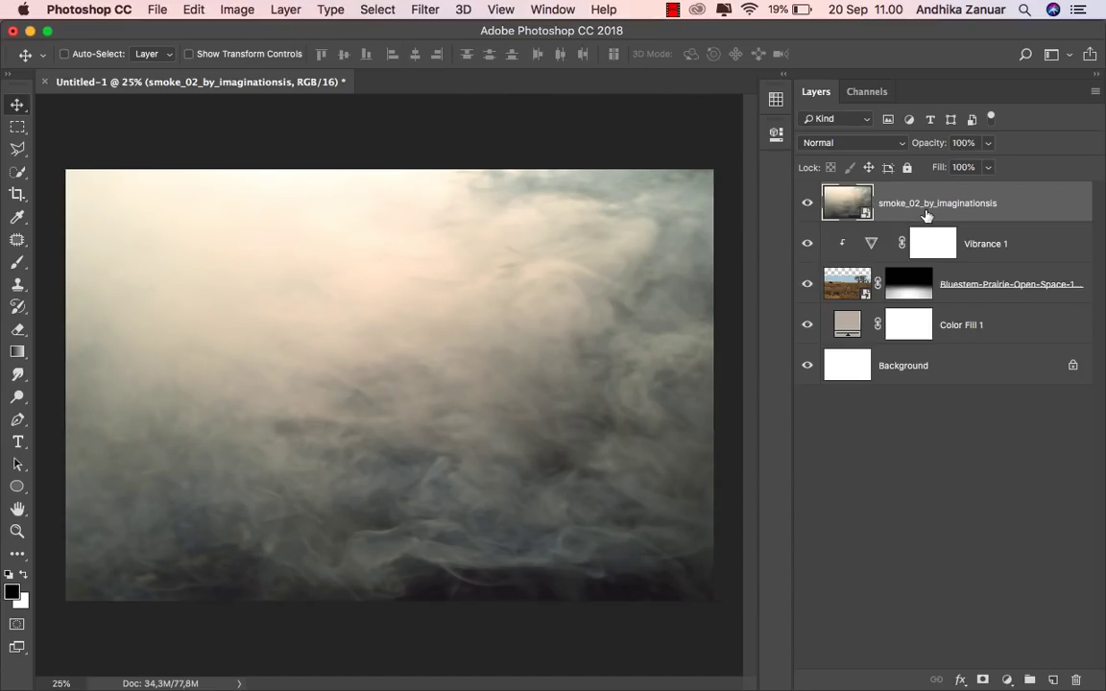
Step: Move the smoke layer below the prairie photo and set its blend mode to Multiply
left_click_drag(925, 212, 924, 301)
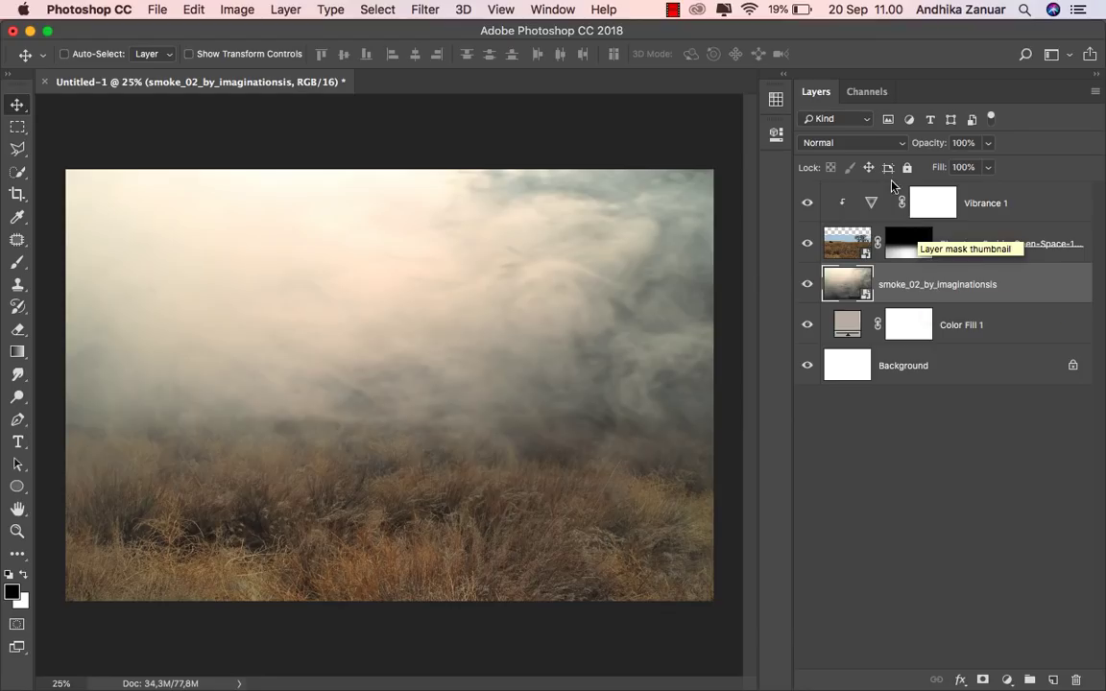
left_click(844, 142)
left_click(853, 192)
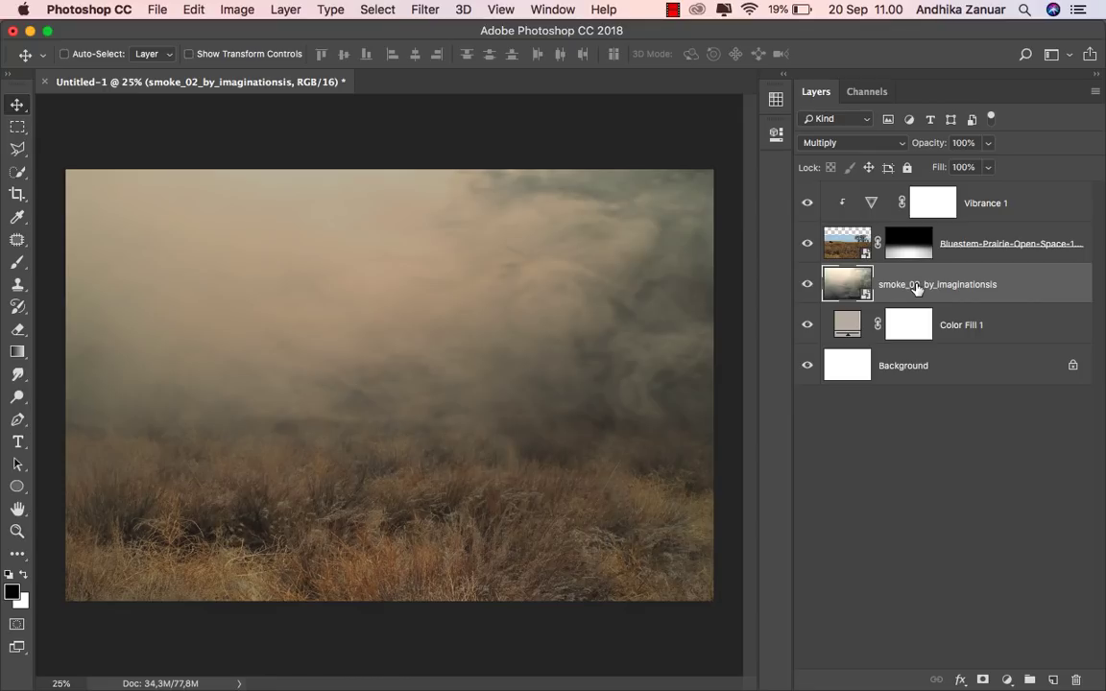
left_click(905, 245)
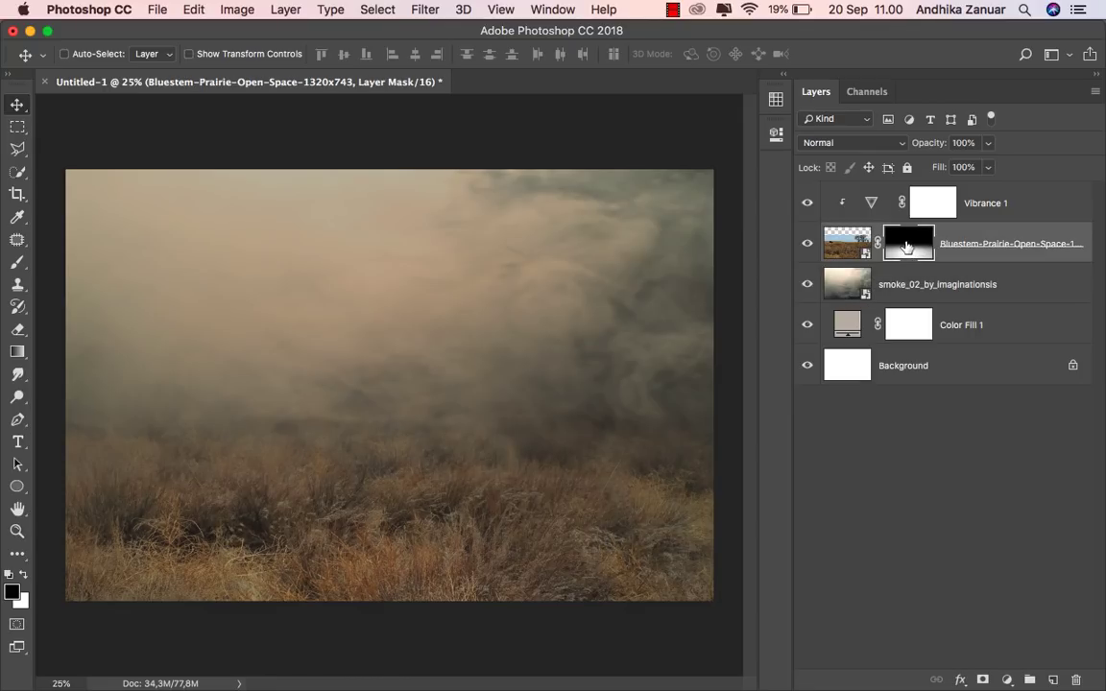
Step: Draw 25% gradients on the prairie mask to haze the middle and right-side grass
left_click(18, 352)
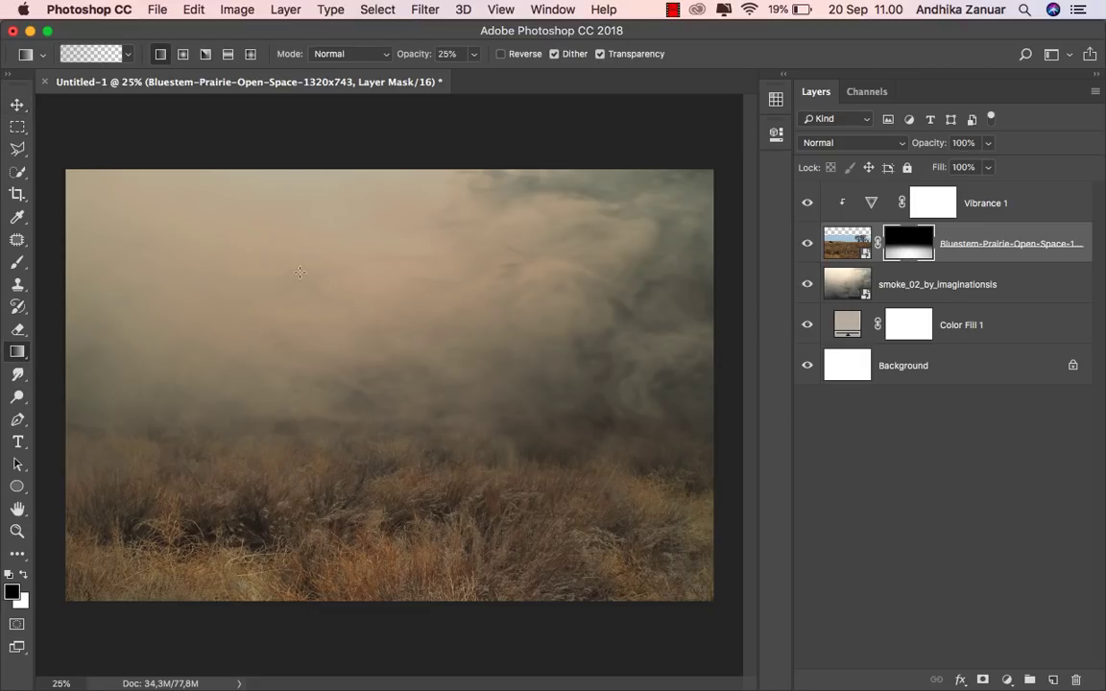
left_click_drag(401, 358, 389, 496)
mouse_move(386, 333)
left_mouse_down()
mouse_move(388, 566)
mouse_move(389, 550)
left_mouse_up()
left_click_drag(391, 325, 393, 401)
left_click_drag(714, 503, 384, 501)
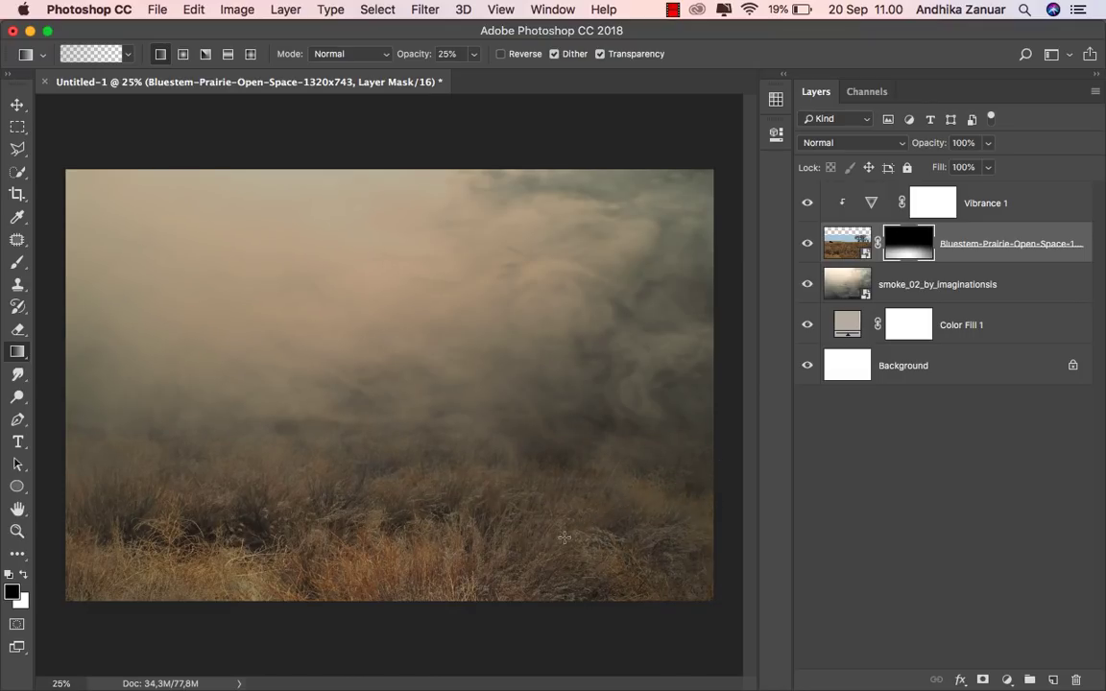
left_click_drag(704, 433, 631, 513)
left_click_drag(714, 522, 415, 535)
Step: Haze the lower-left and central grass with further soft mask gradients
left_click_drag(55, 518, 247, 531)
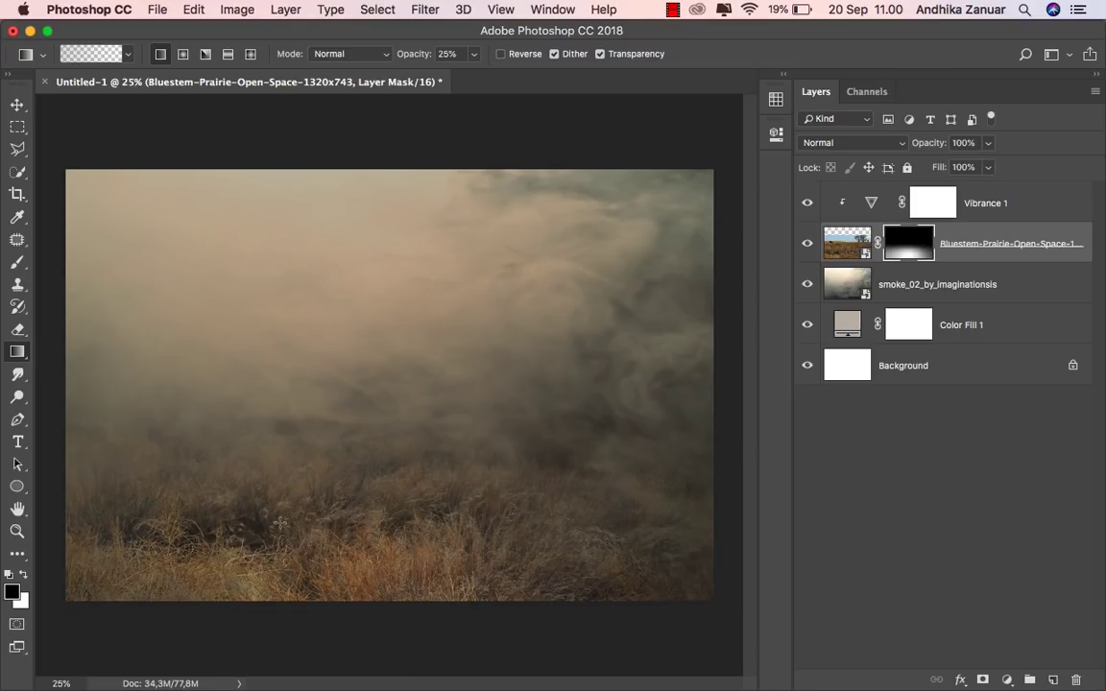
left_click_drag(379, 370, 376, 541)
left_click_drag(378, 359, 378, 526)
left_click_drag(54, 528, 325, 537)
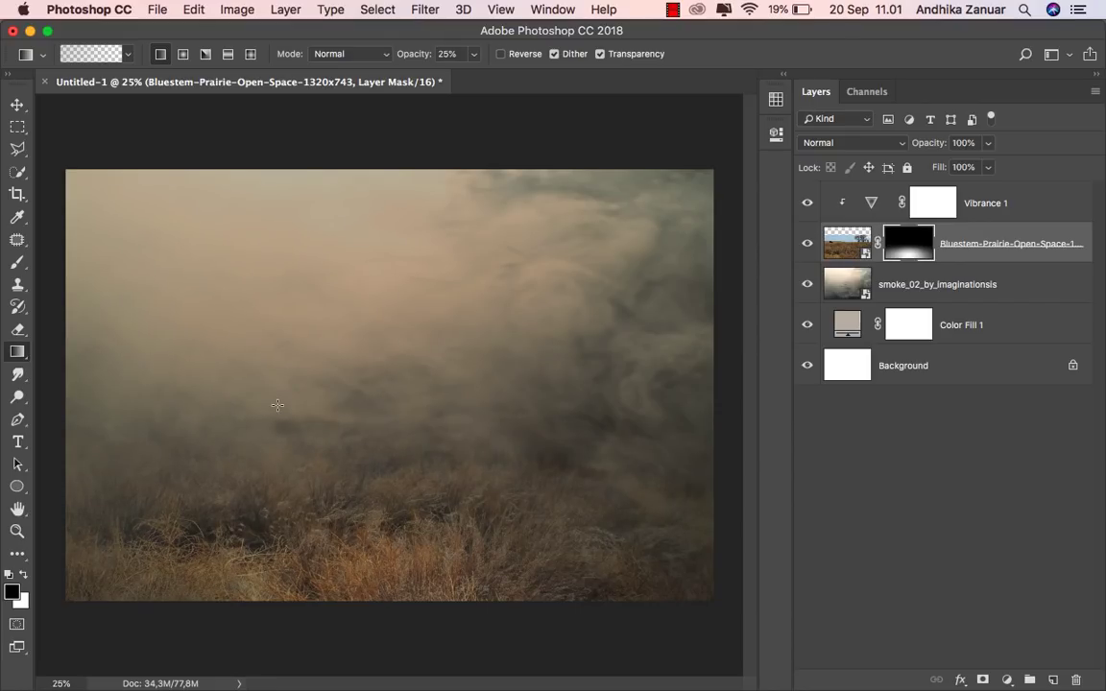
left_click(17, 104)
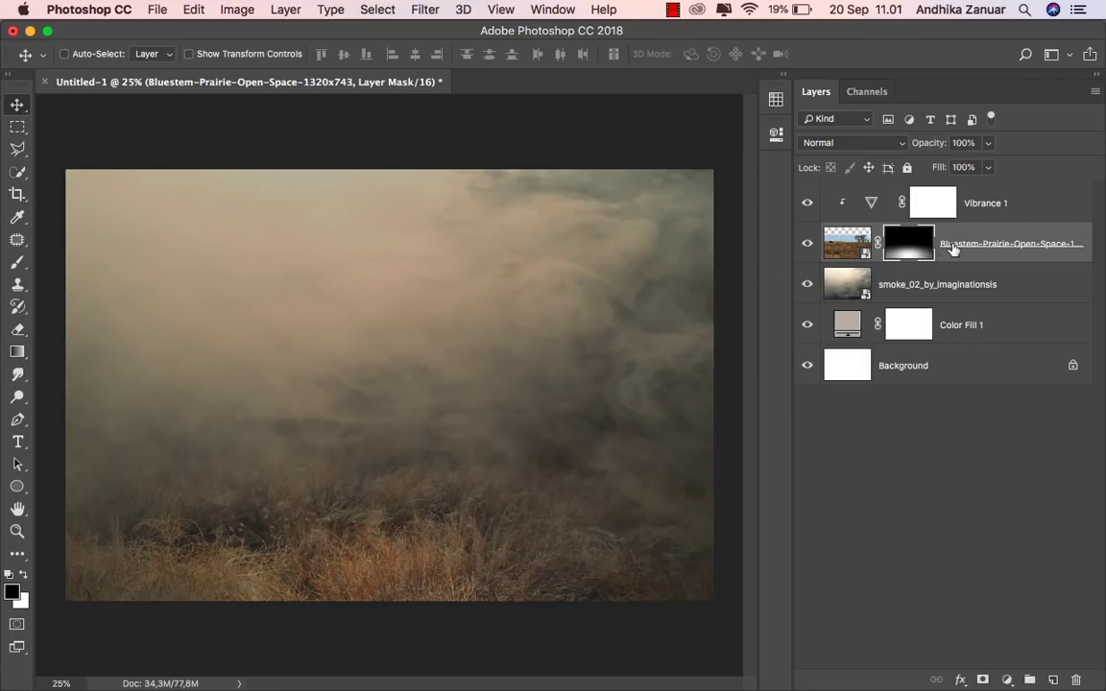
Step: Clip a Brightness/Contrast adjustment above Vibrance 1 to the prairie photo, with brightness -150
key("super+2")
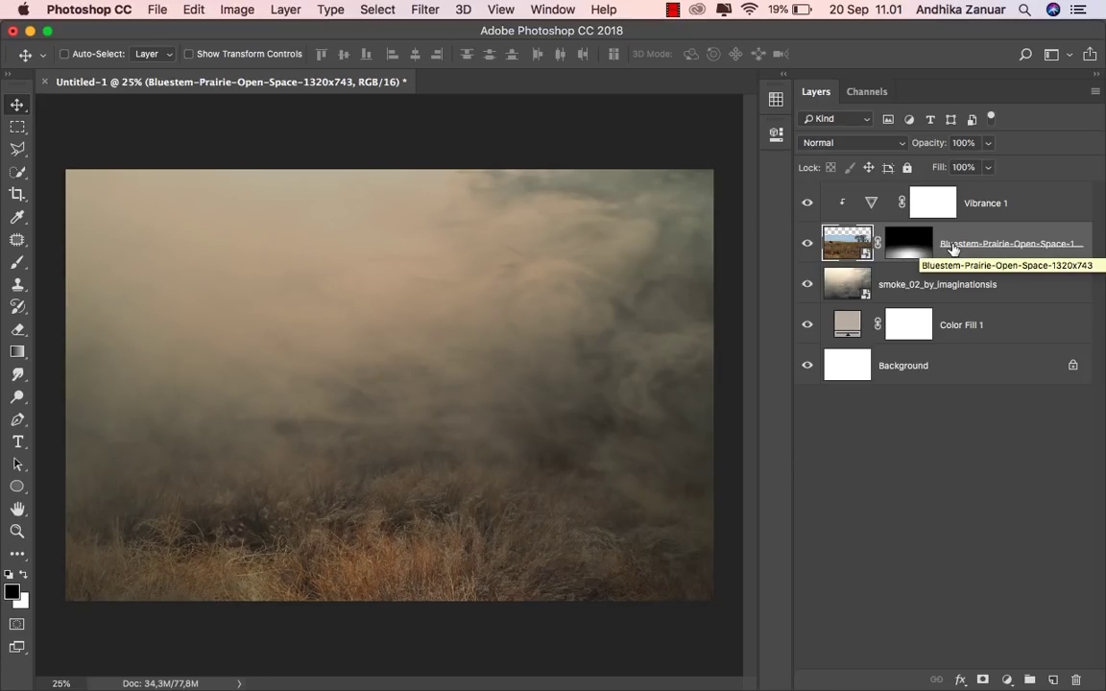
left_click(986, 204)
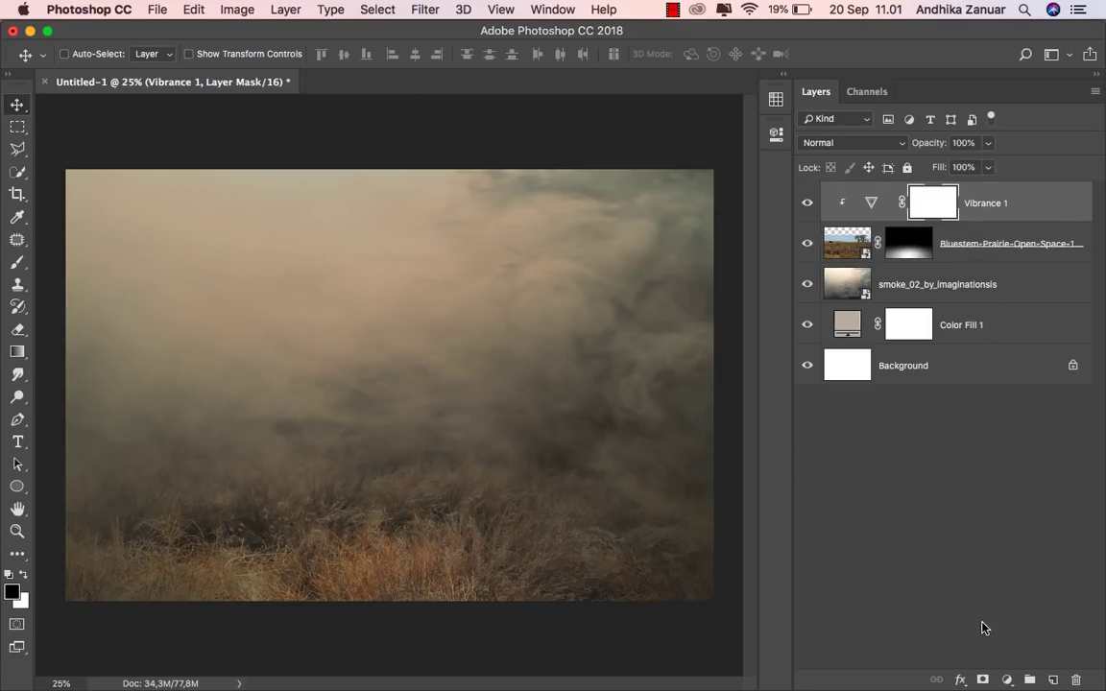
left_click(1007, 679)
left_click(1017, 406)
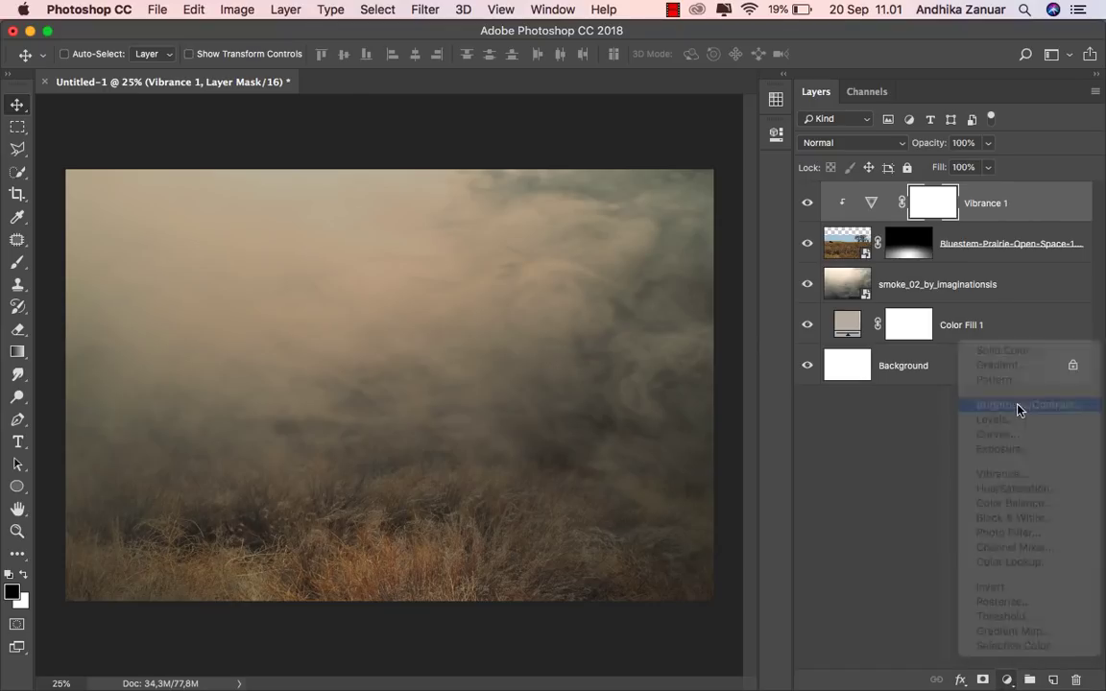
left_click(628, 421)
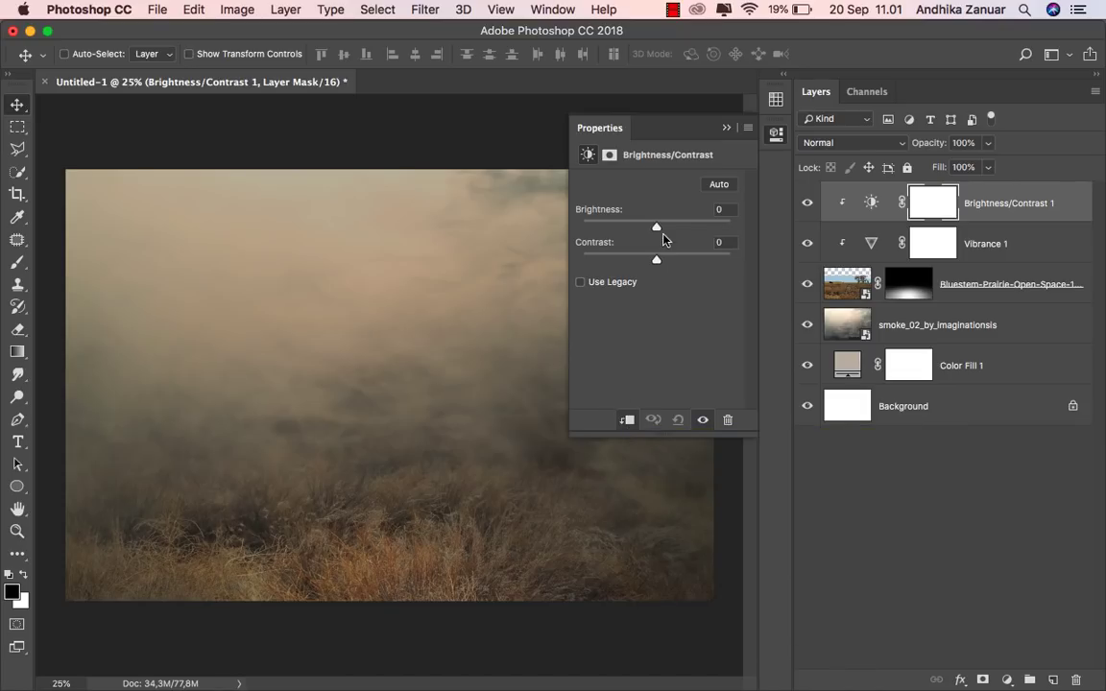
left_click_drag(657, 227, 582, 227)
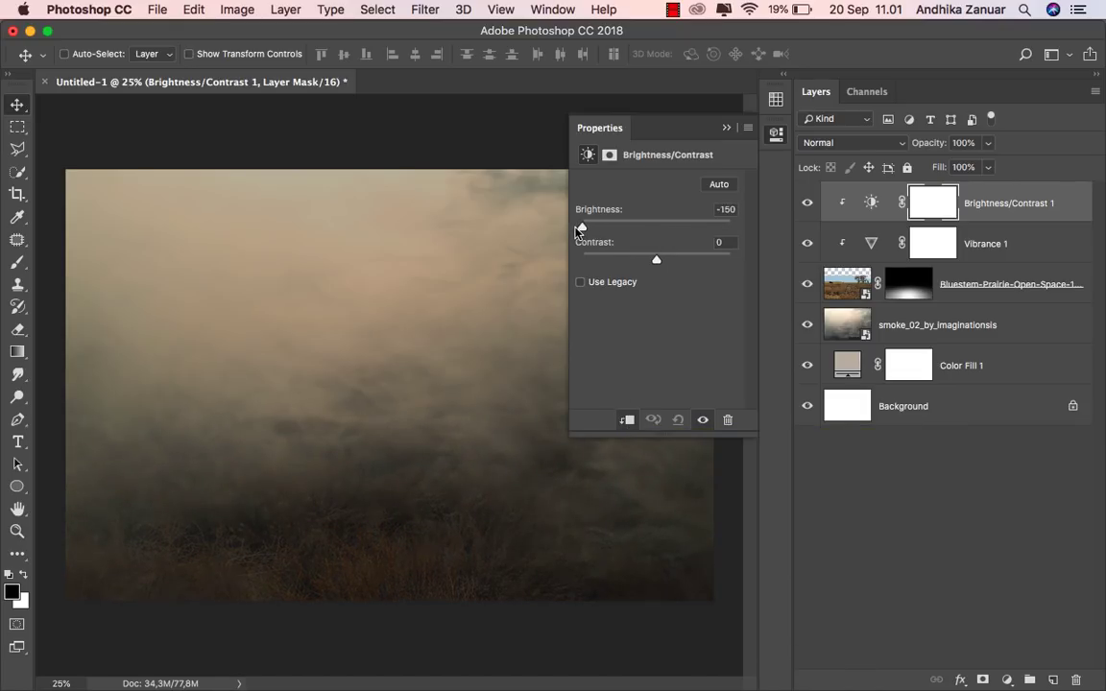
double_click(656, 119)
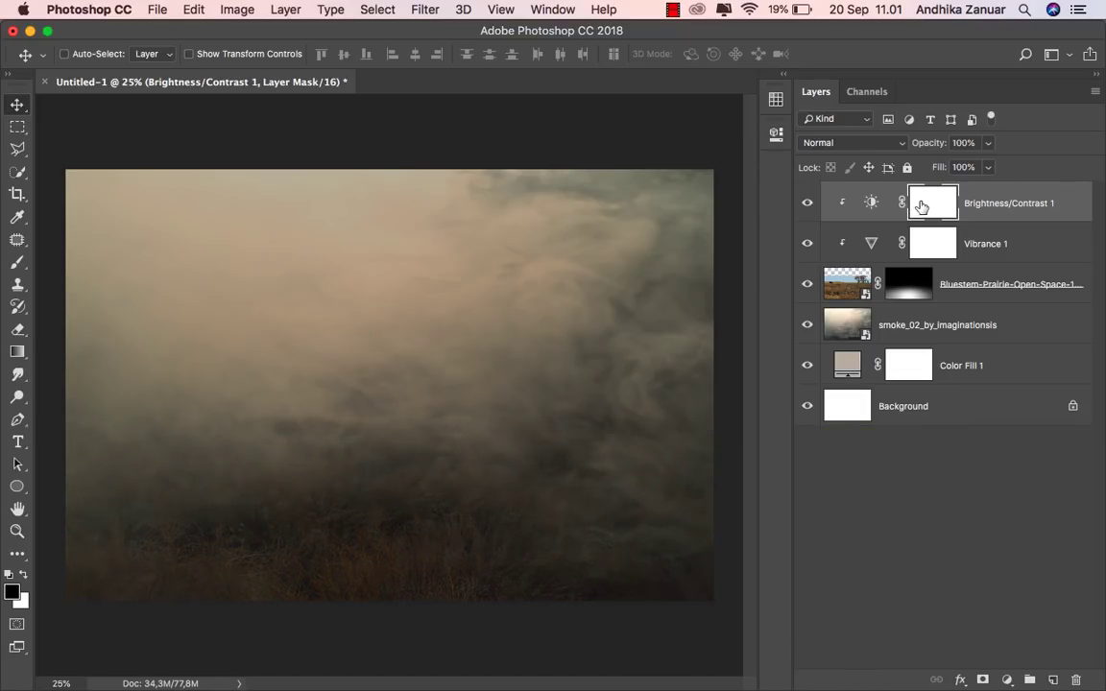
Step: Set up a soft brush at 428 px and 22% opacity
left_click(19, 265)
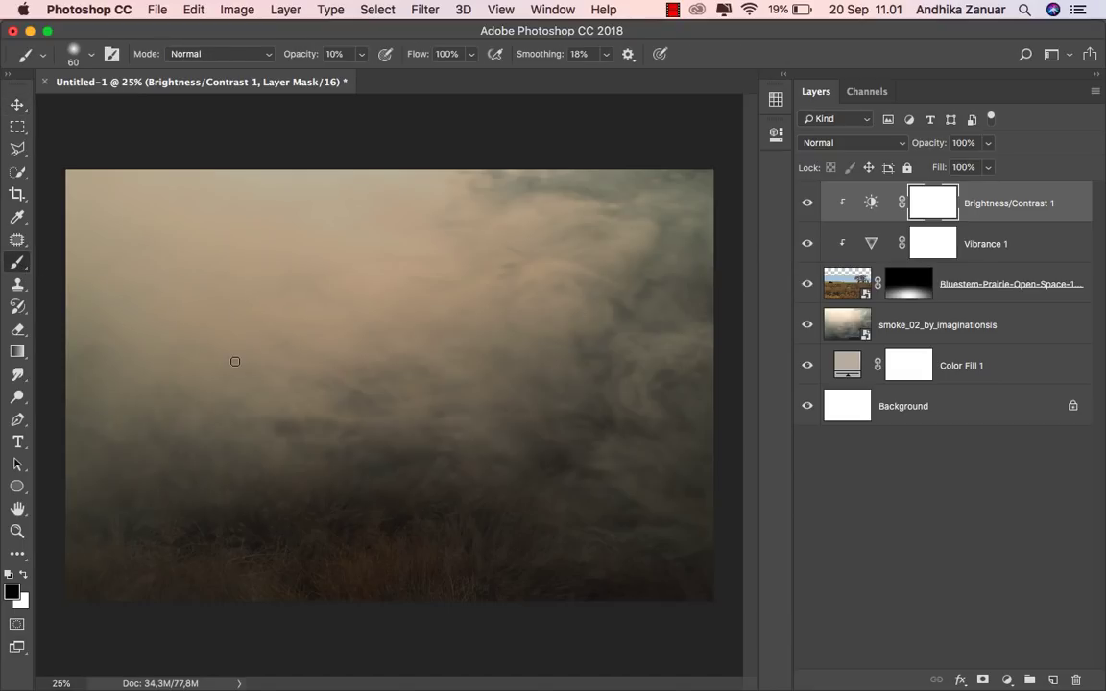
left_click(77, 63)
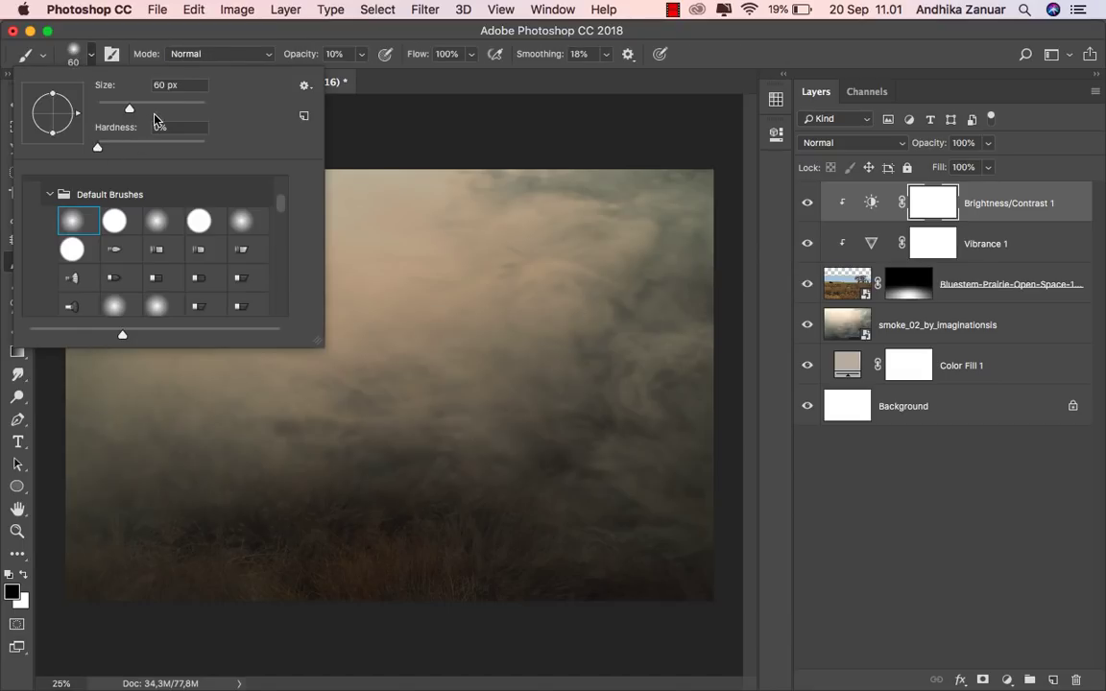
left_click_drag(187, 112, 190, 108)
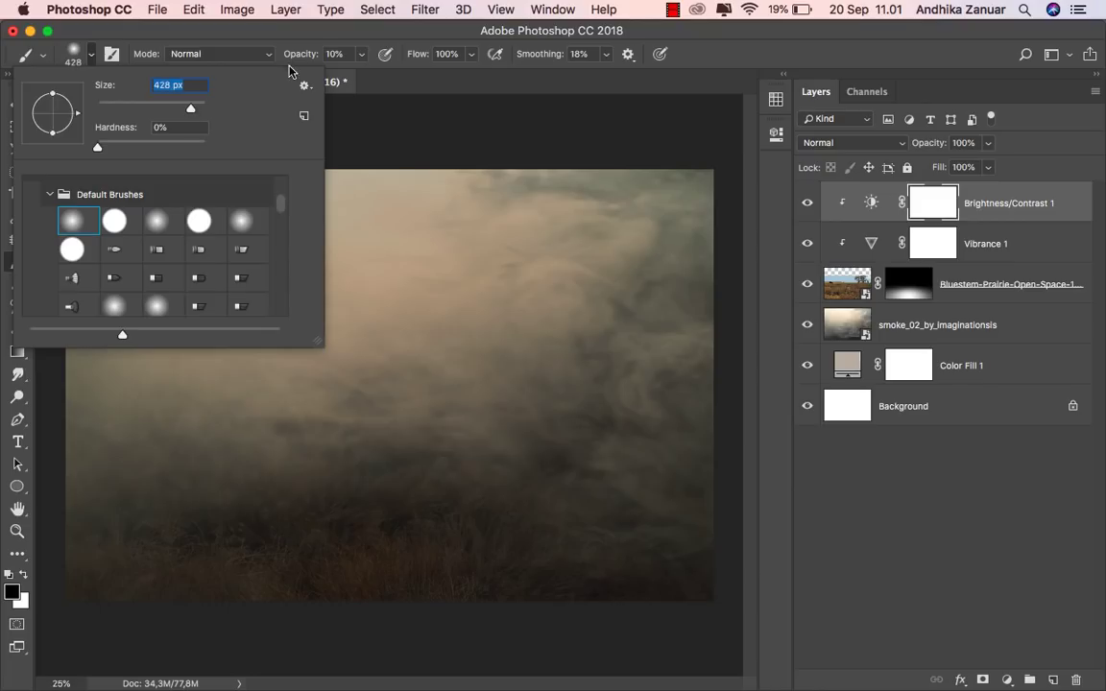
left_click(312, 43)
left_click(360, 55)
left_click_drag(365, 71, 379, 77)
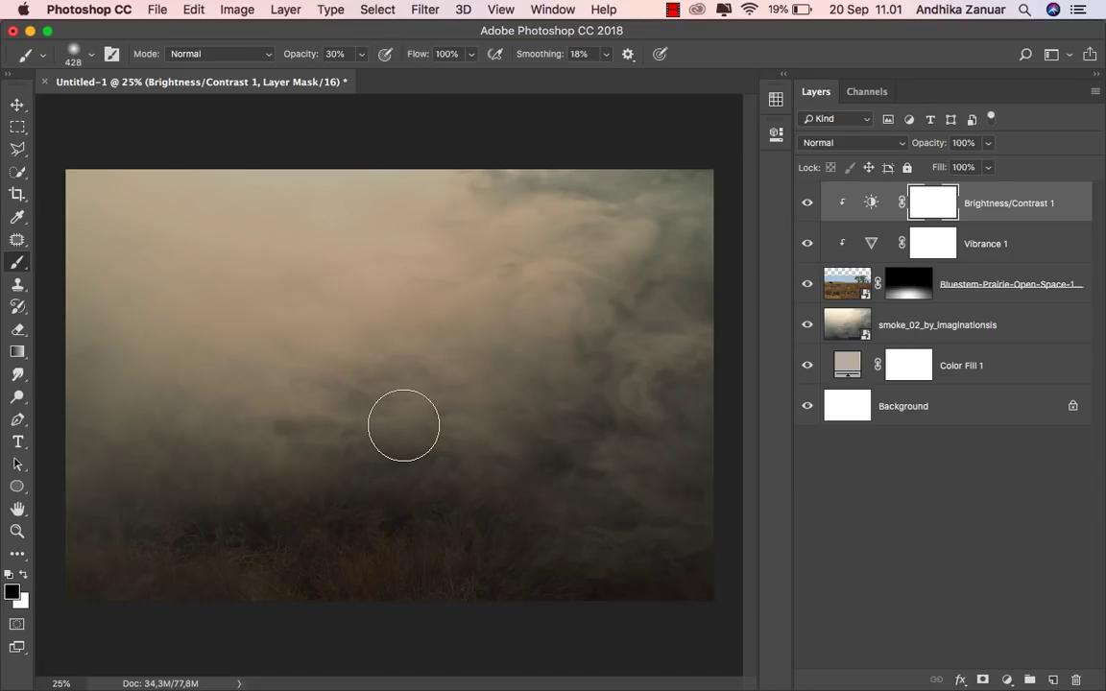
Step: Enlarge the brush to 900 px and paint black across the lower middle of the Brightness/Contrast mask
scroll(403, 425, "up", 1)
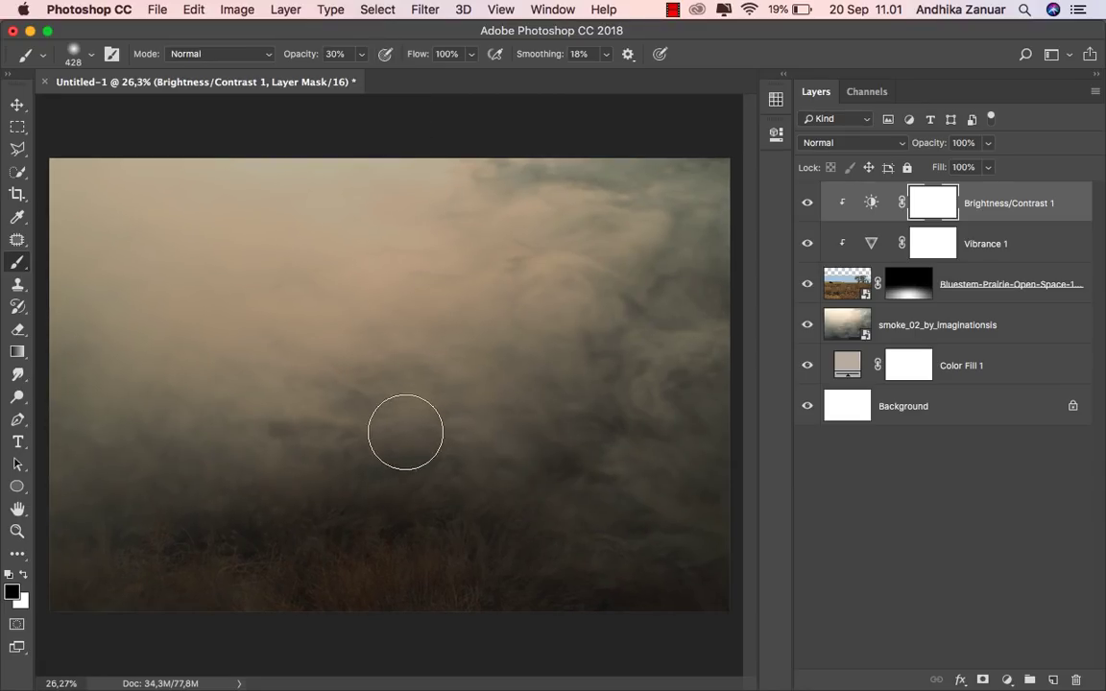
key("bracketright")
key("bracketright")
key("bracketright")
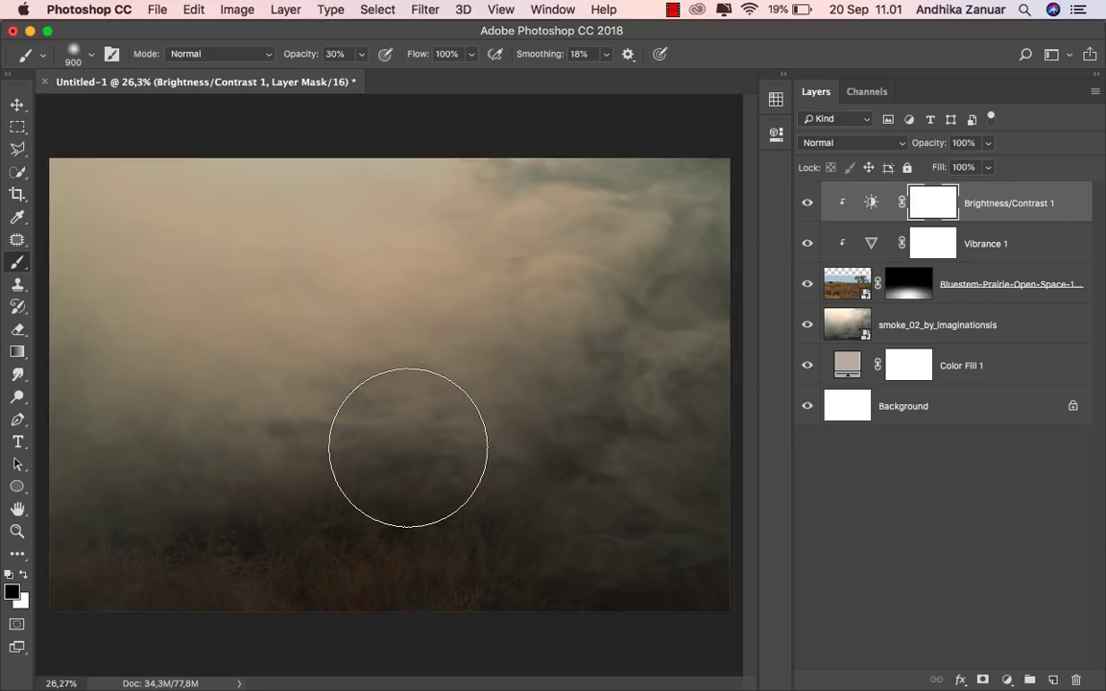
key("bracketright")
key("bracketright")
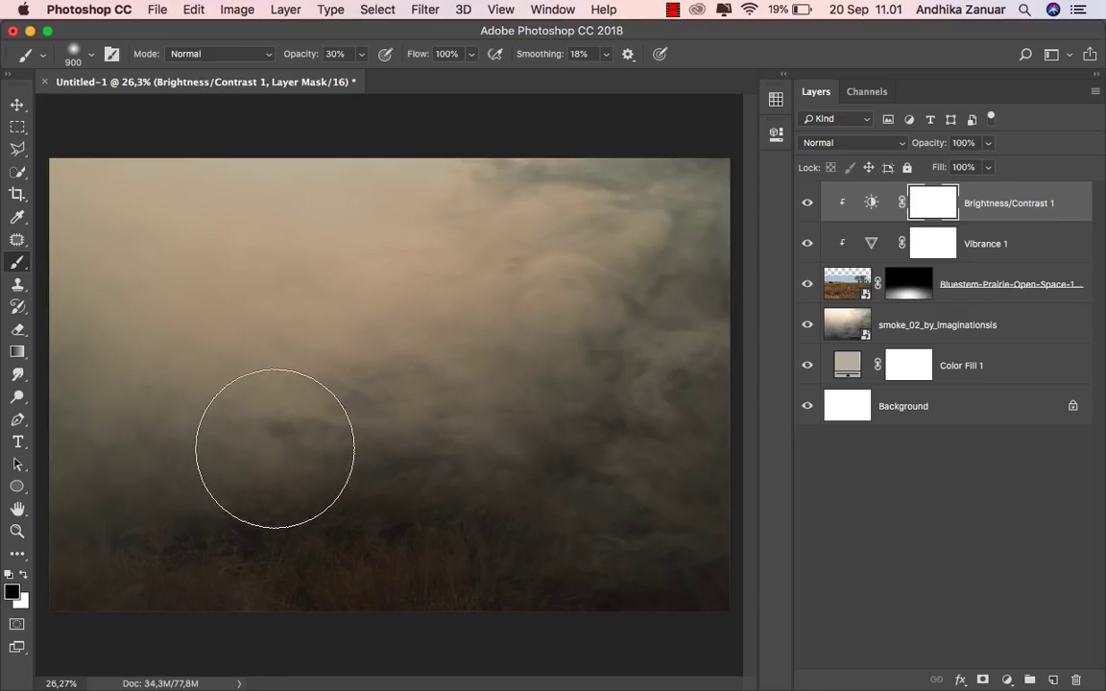
mouse_move(418, 466)
left_mouse_down()
mouse_move(153, 431)
mouse_move(407, 493)
mouse_move(558, 469)
mouse_move(620, 402)
mouse_move(303, 491)
mouse_move(134, 440)
mouse_move(267, 476)
mouse_move(546, 459)
mouse_move(237, 459)
mouse_move(150, 447)
mouse_move(607, 413)
mouse_move(578, 415)
mouse_move(445, 481)
mouse_move(246, 481)
mouse_move(175, 442)
mouse_move(442, 413)
mouse_move(528, 374)
mouse_move(298, 460)
mouse_move(178, 437)
left_mouse_up()
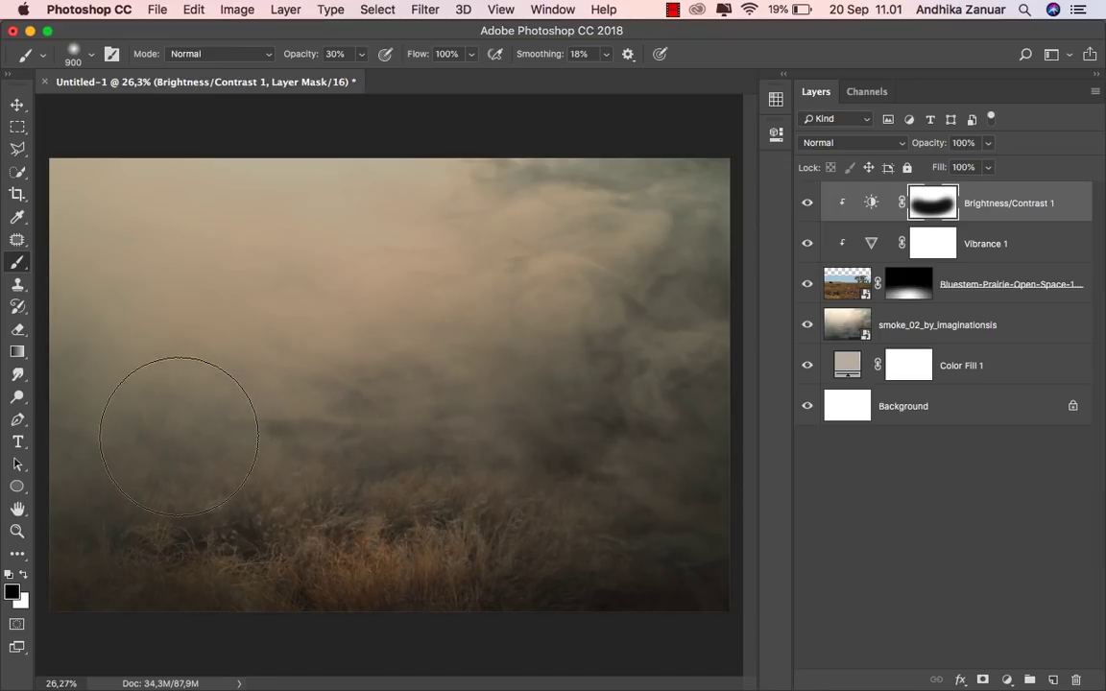
Step: Compare the scene with Brightness/Contrast hidden, then target the adjustment instead of its mask
left_click(17, 105)
left_click(806, 203)
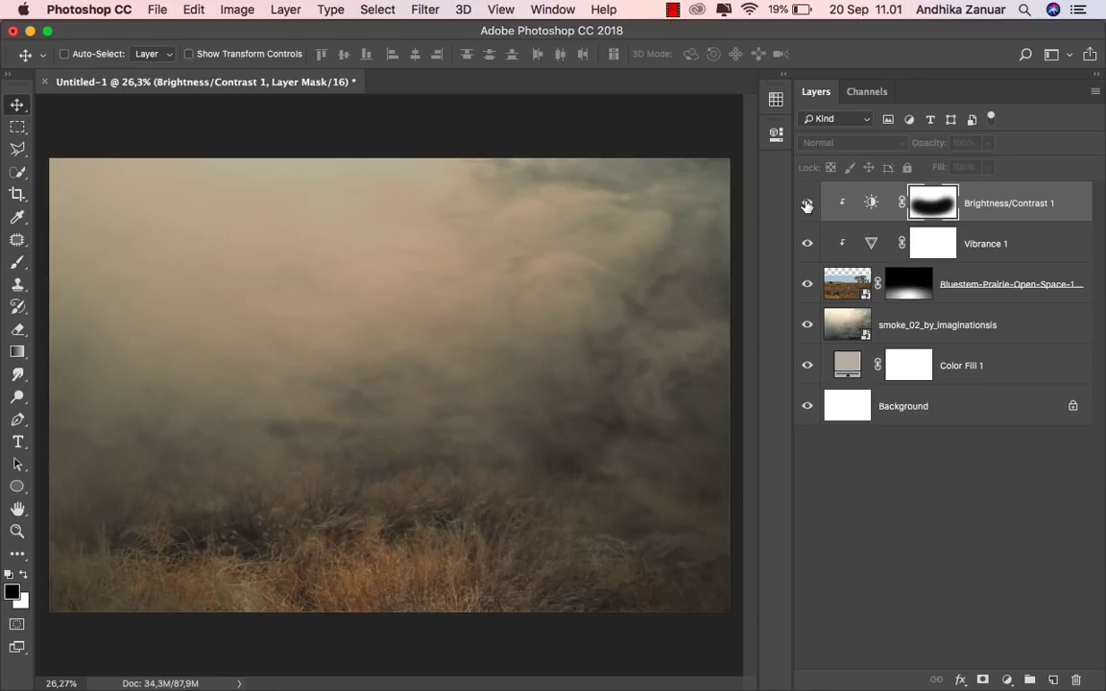
left_click(989, 208)
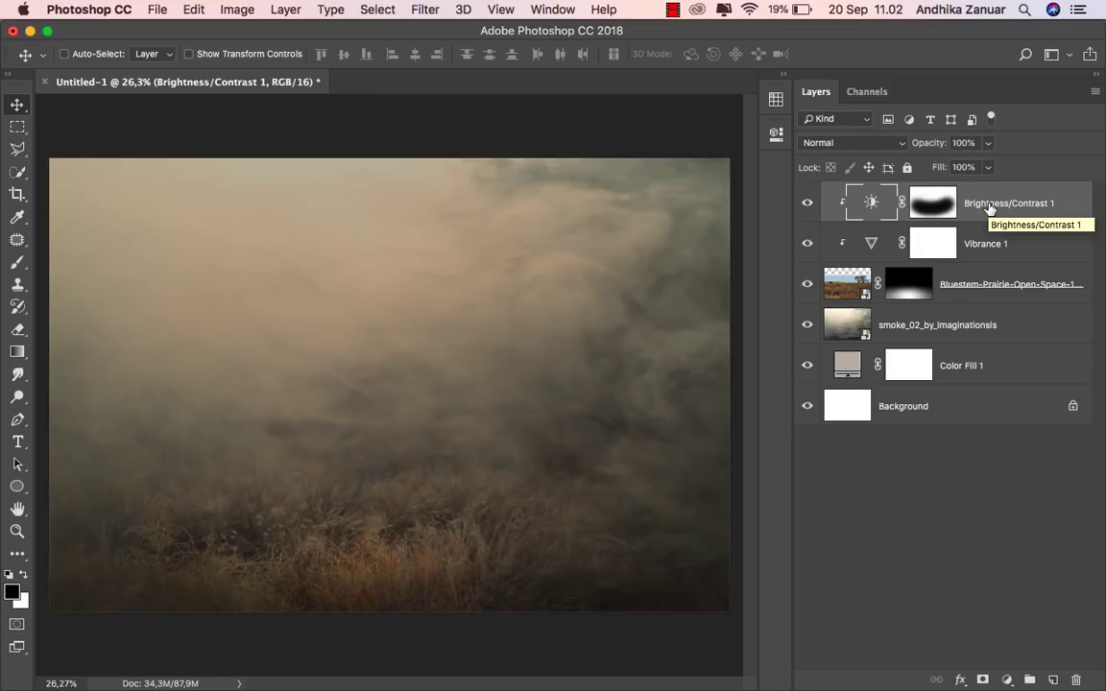
Step: Place DSC02364 copy.png, the man carrying a sack, as an embedded image
left_click(158, 10)
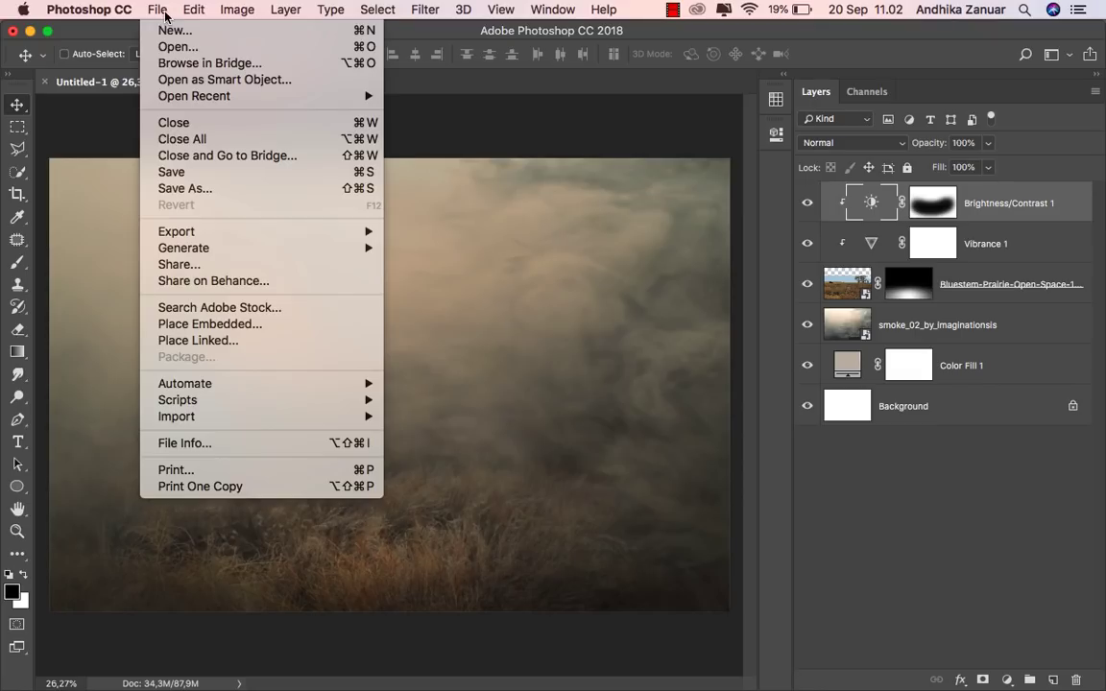
left_click(279, 331)
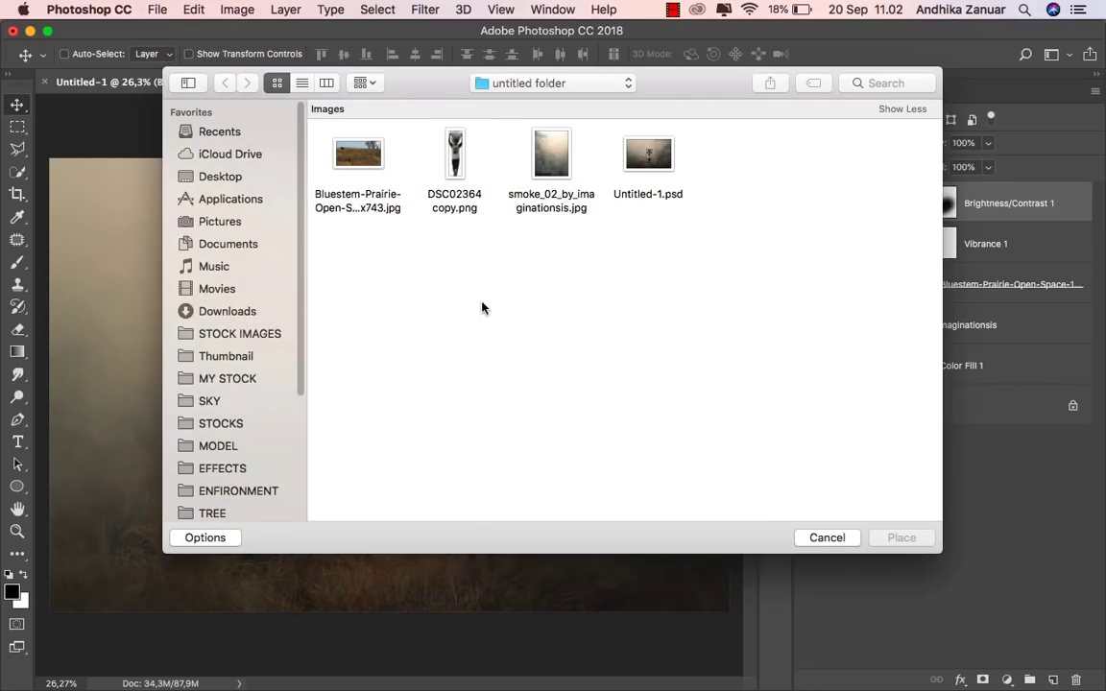
left_click(456, 192)
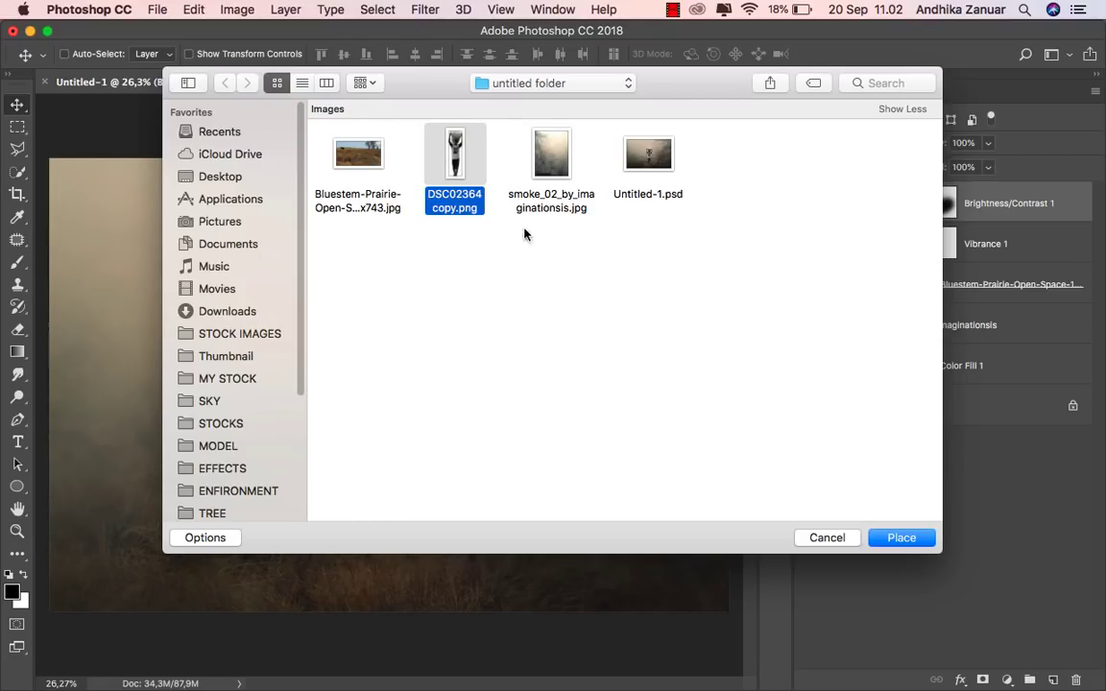
left_click(910, 541)
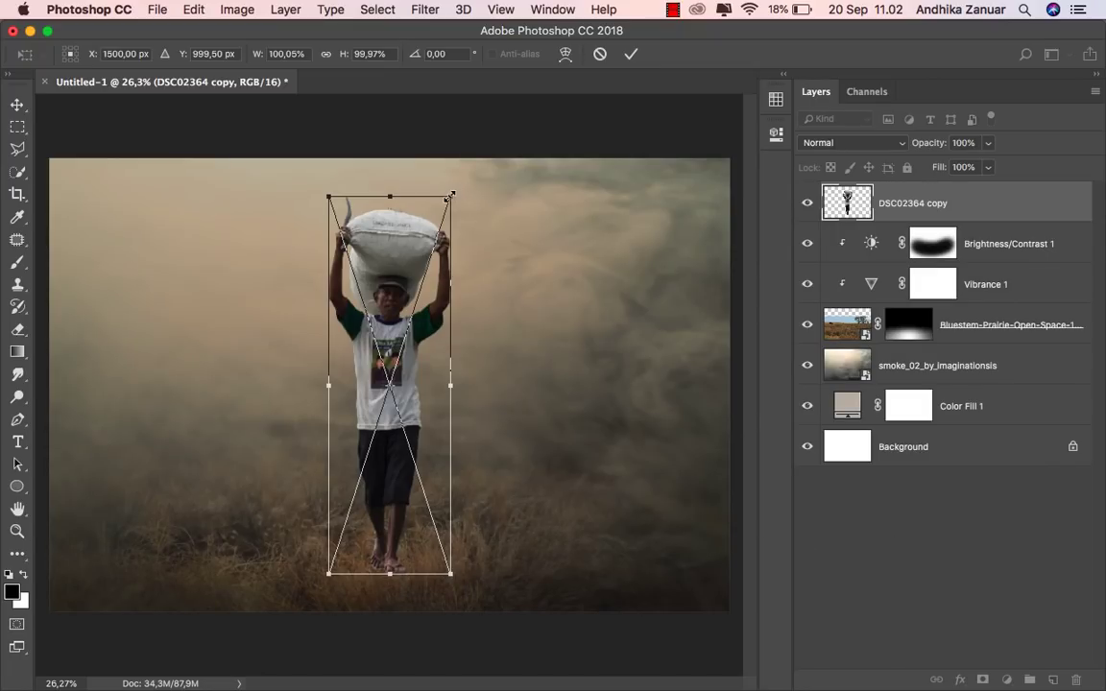
Step: Scale the man down to about 74% and nudge him slightly right
left_click_drag(448, 199, 425, 276)
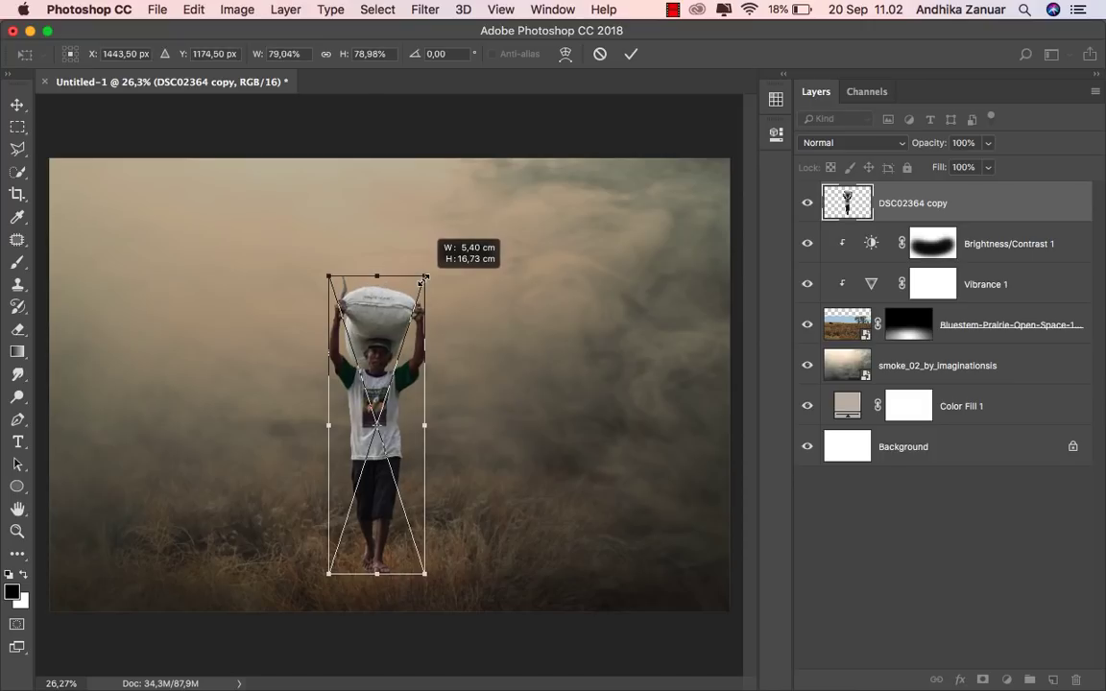
left_click_drag(426, 573, 423, 566)
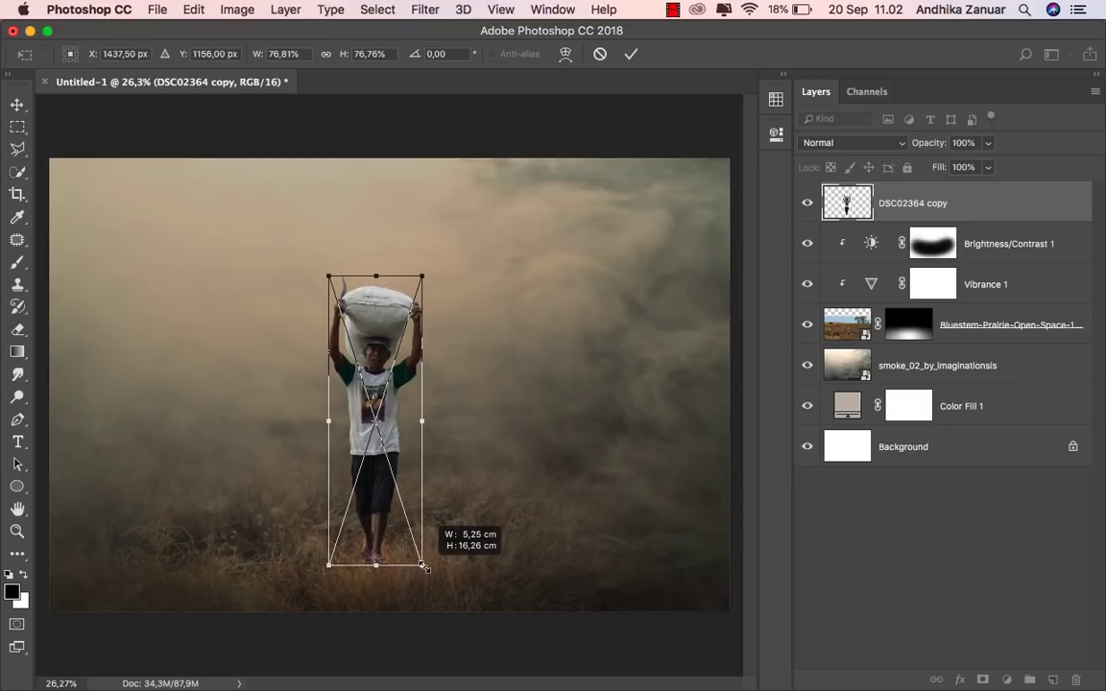
left_click_drag(422, 566, 417, 553)
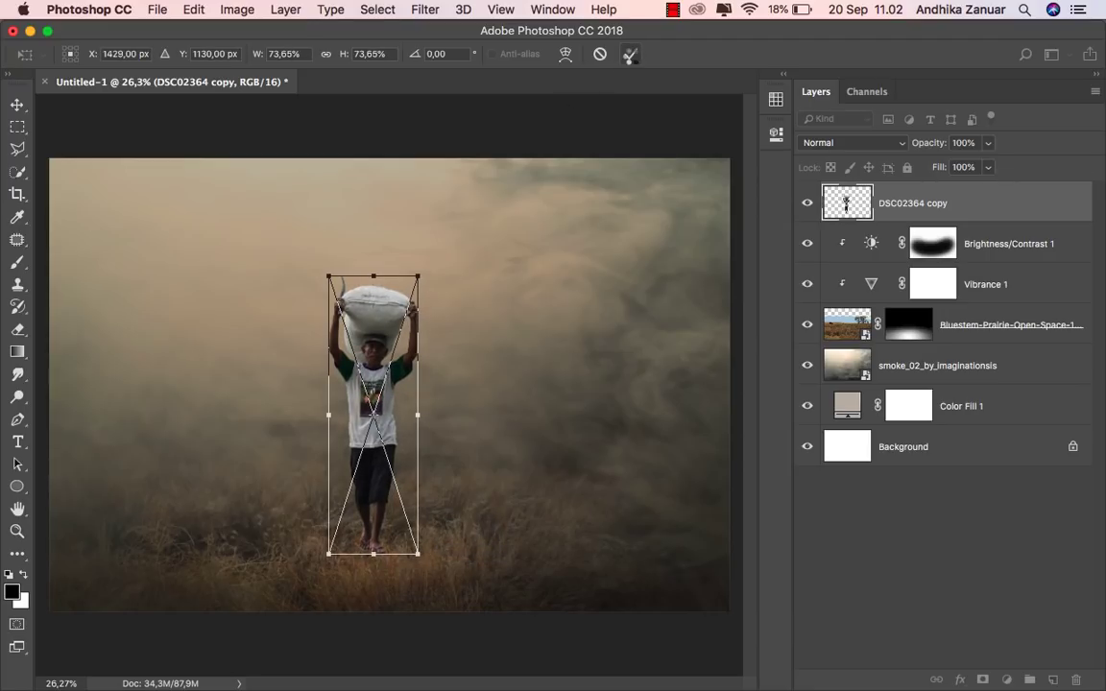
left_click(629, 53)
left_click_drag(383, 401, 397, 403)
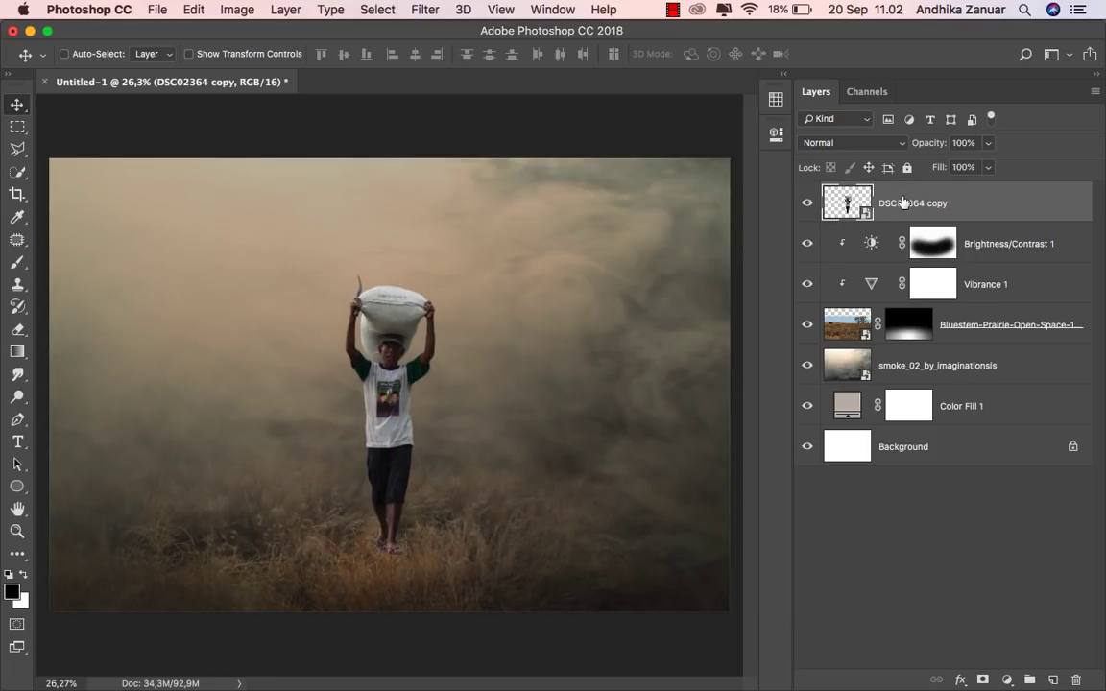
Step: Add a layer mask to the man's layer and choose the 134 px grass brush at 100% opacity
left_click(982, 680)
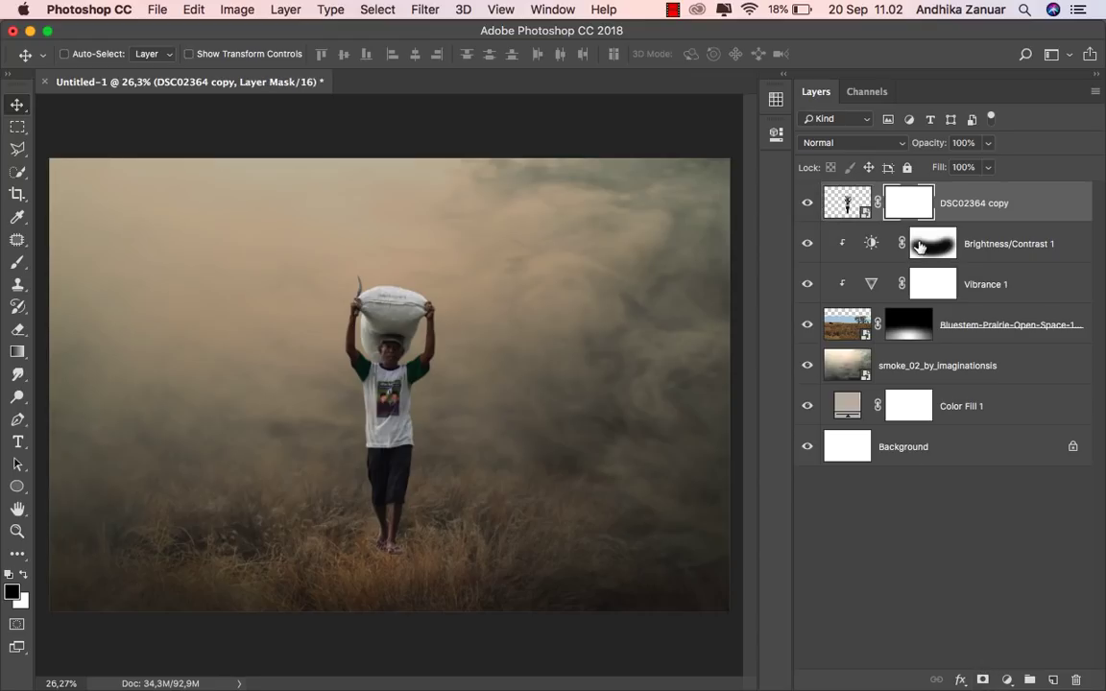
left_click(23, 265)
left_click(58, 251)
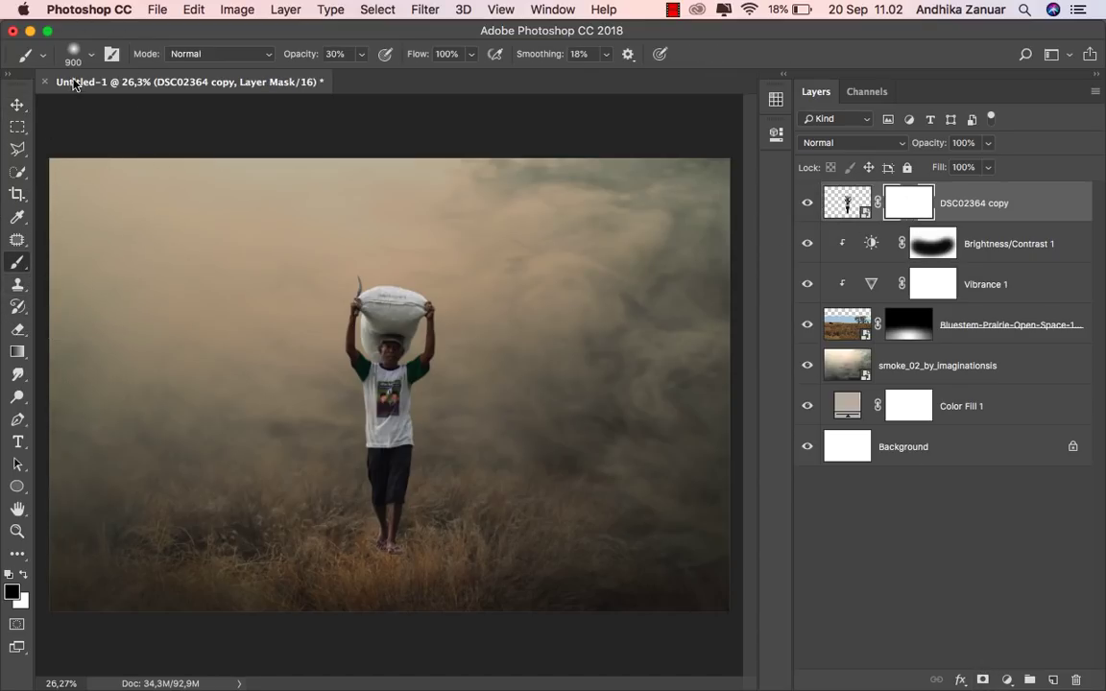
left_click(91, 54)
left_click_drag(282, 211, 282, 247)
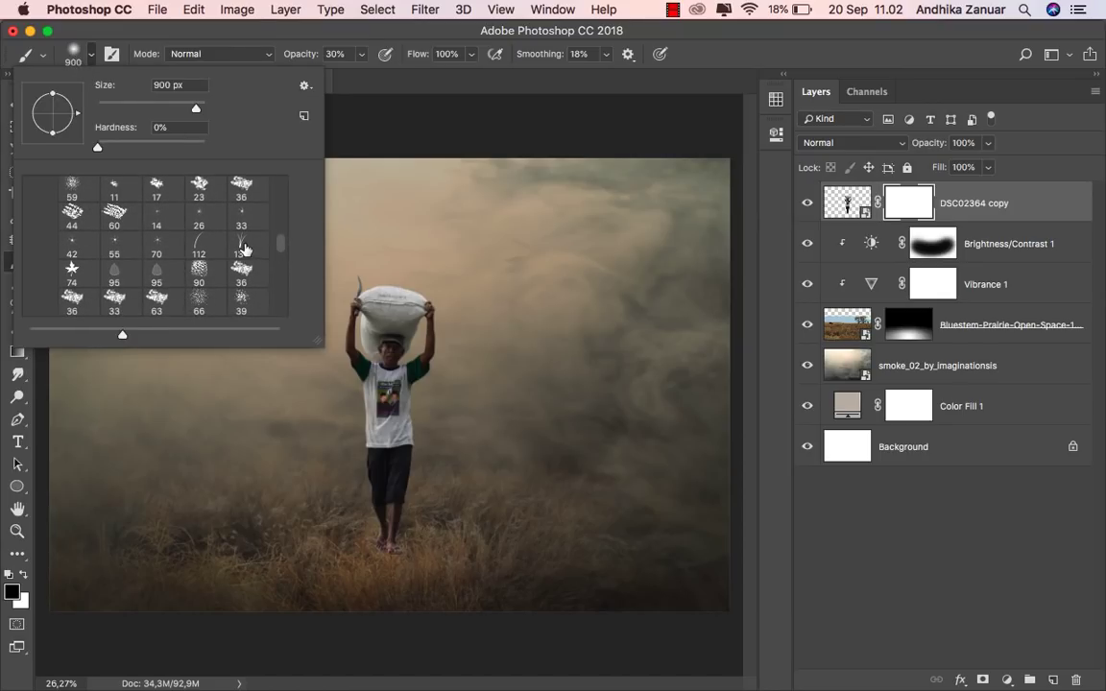
left_click(241, 245)
left_click(358, 56)
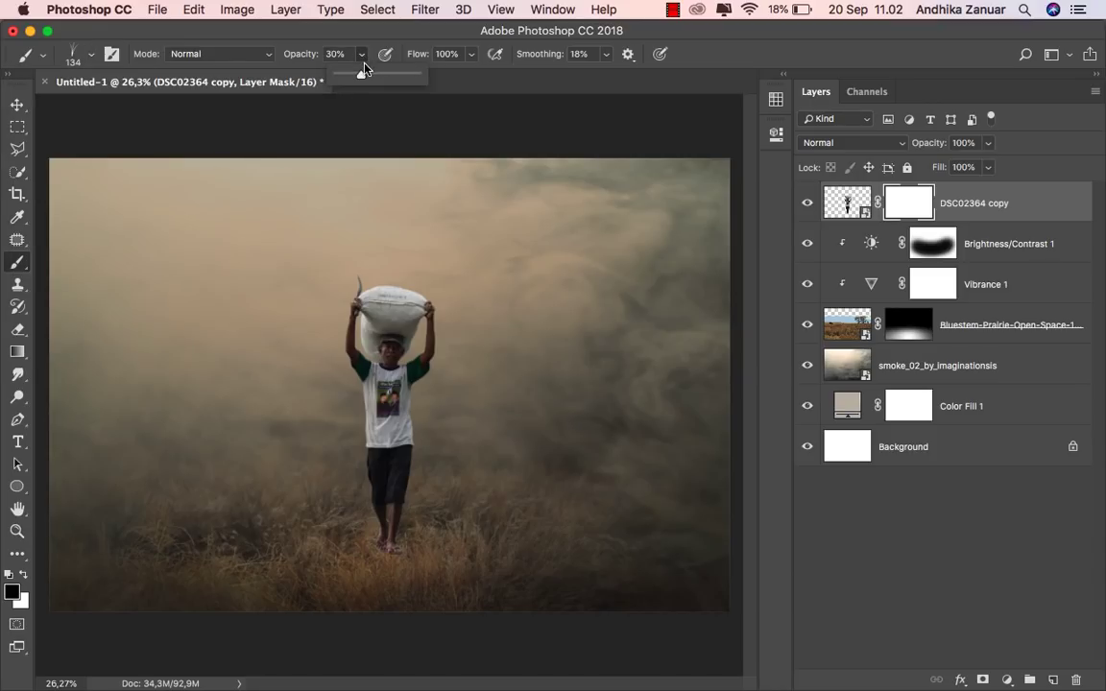
left_click_drag(396, 77, 427, 77)
Step: Set black as the colour, zoom in, and paint grass over the man's feet and sandals
left_click(23, 602)
left_click_drag(545, 428, 515, 610)
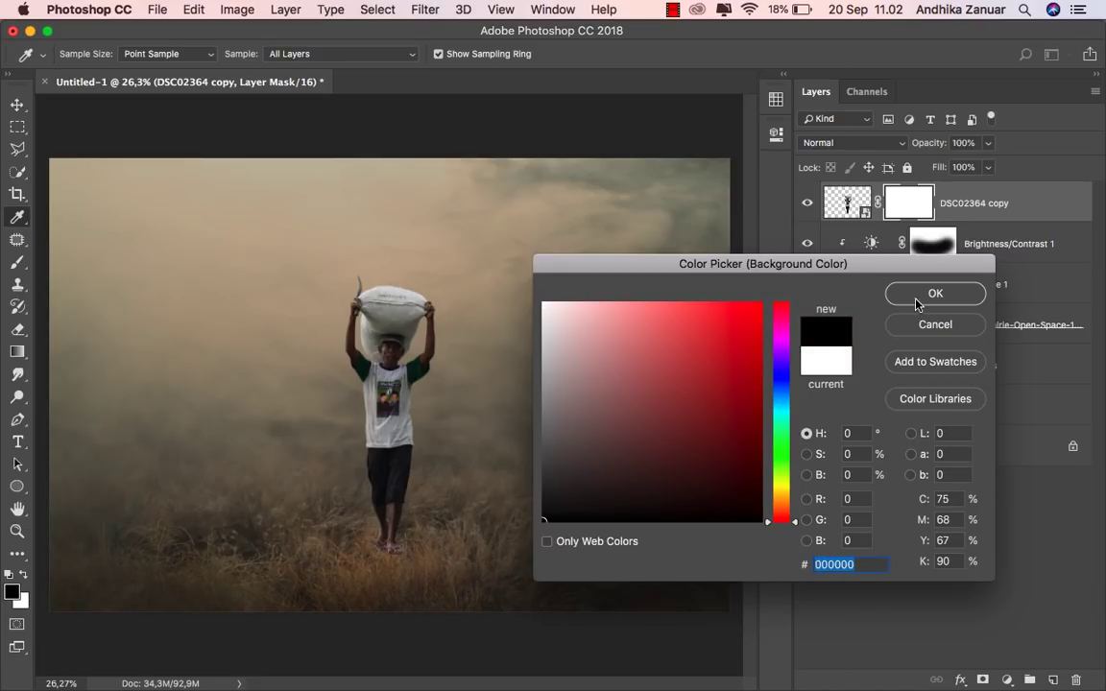
left_click(917, 303)
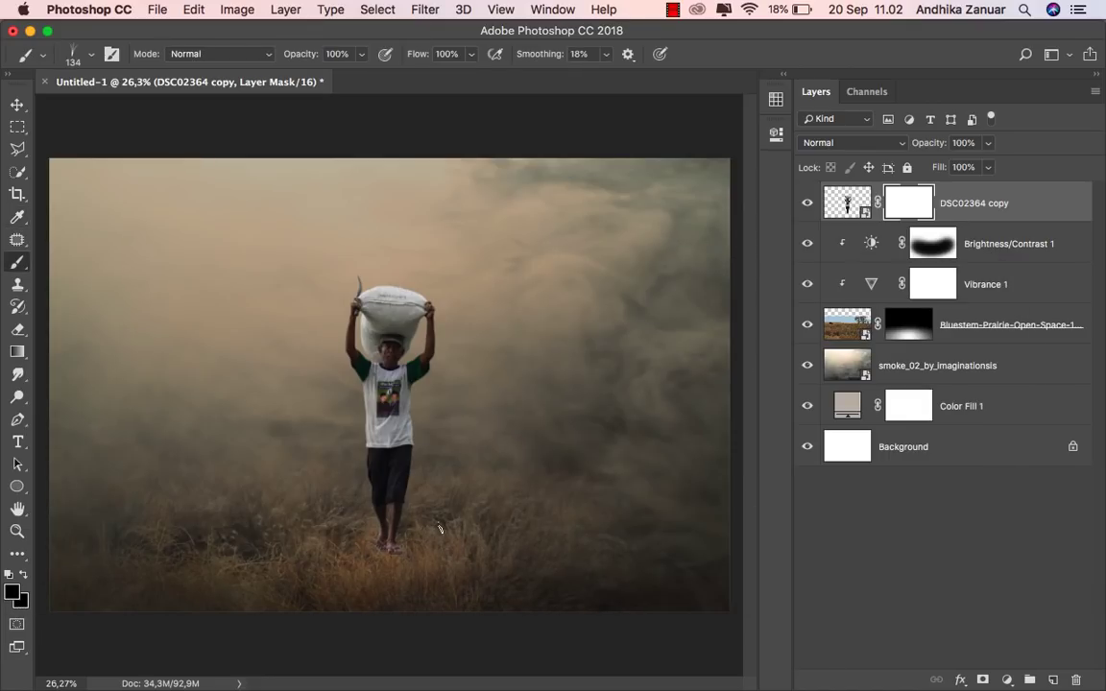
scroll(389, 591, "up", 2)
scroll(390, 588, "up", 2)
scroll(392, 583, "up", 1)
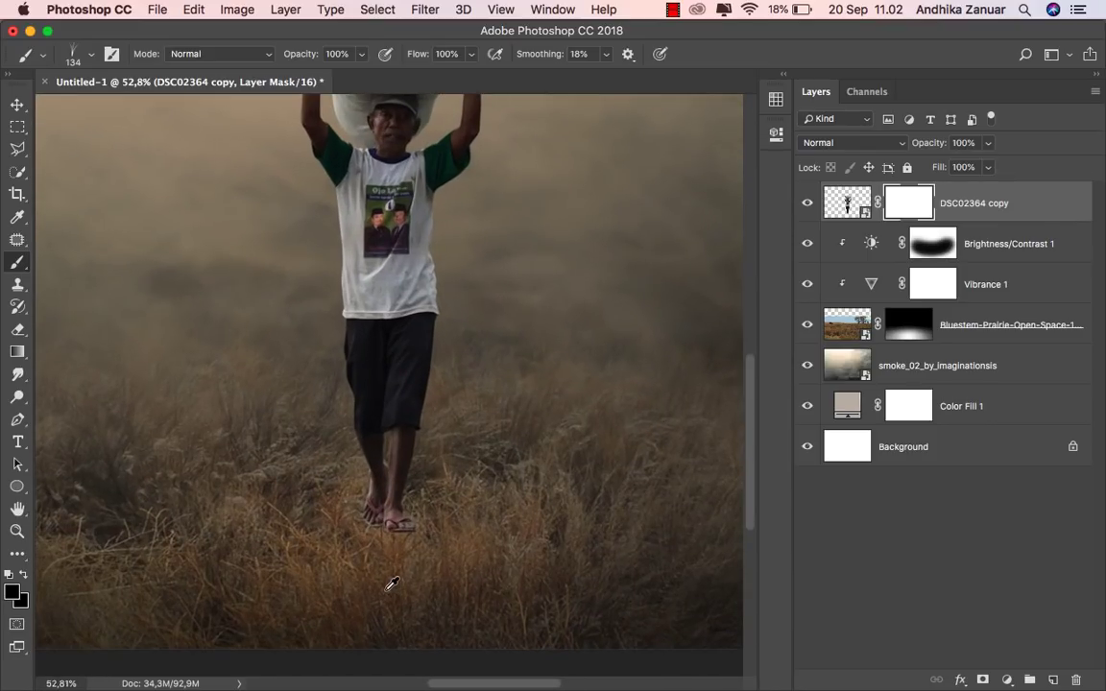
scroll(392, 584, "up", 2)
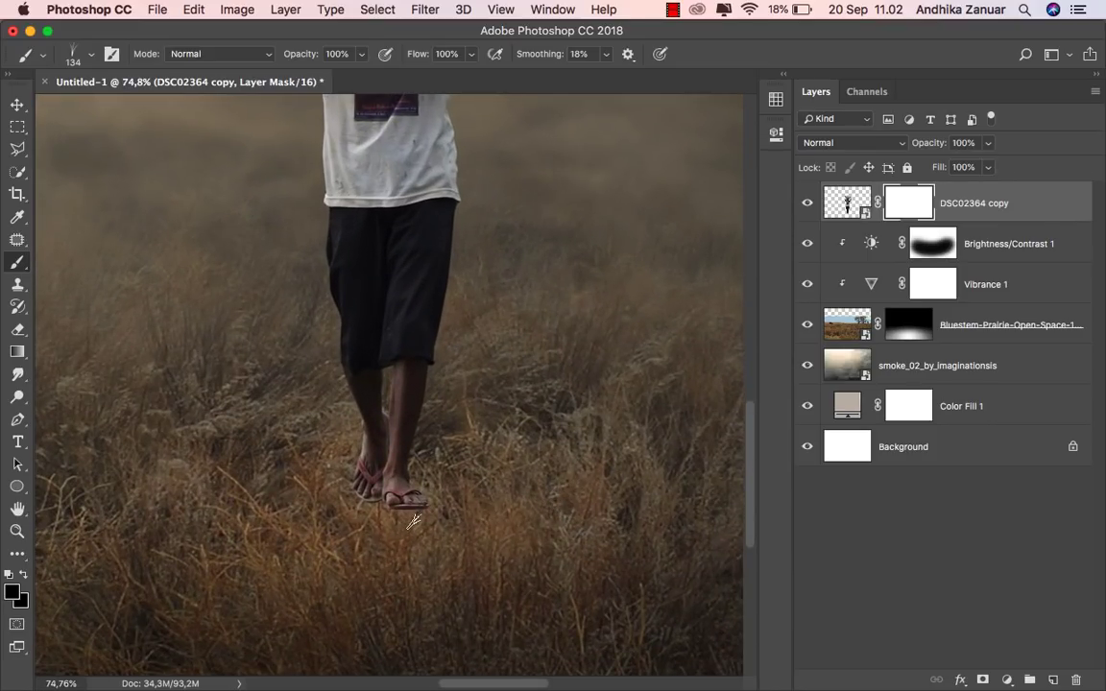
mouse_move(393, 501)
left_mouse_down()
mouse_move(424, 505)
mouse_move(341, 494)
mouse_move(466, 480)
mouse_move(376, 481)
mouse_move(375, 463)
mouse_move(350, 462)
mouse_move(368, 496)
mouse_move(319, 422)
mouse_move(360, 413)
mouse_move(384, 418)
mouse_move(339, 500)
left_mouse_up()
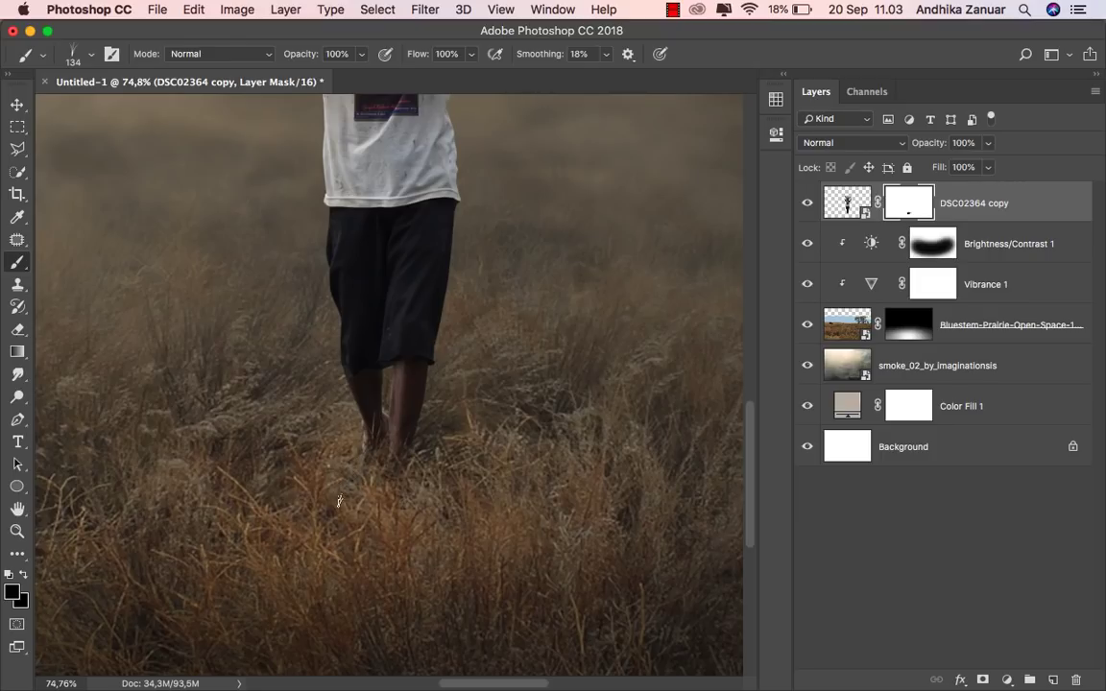
left_click(19, 103)
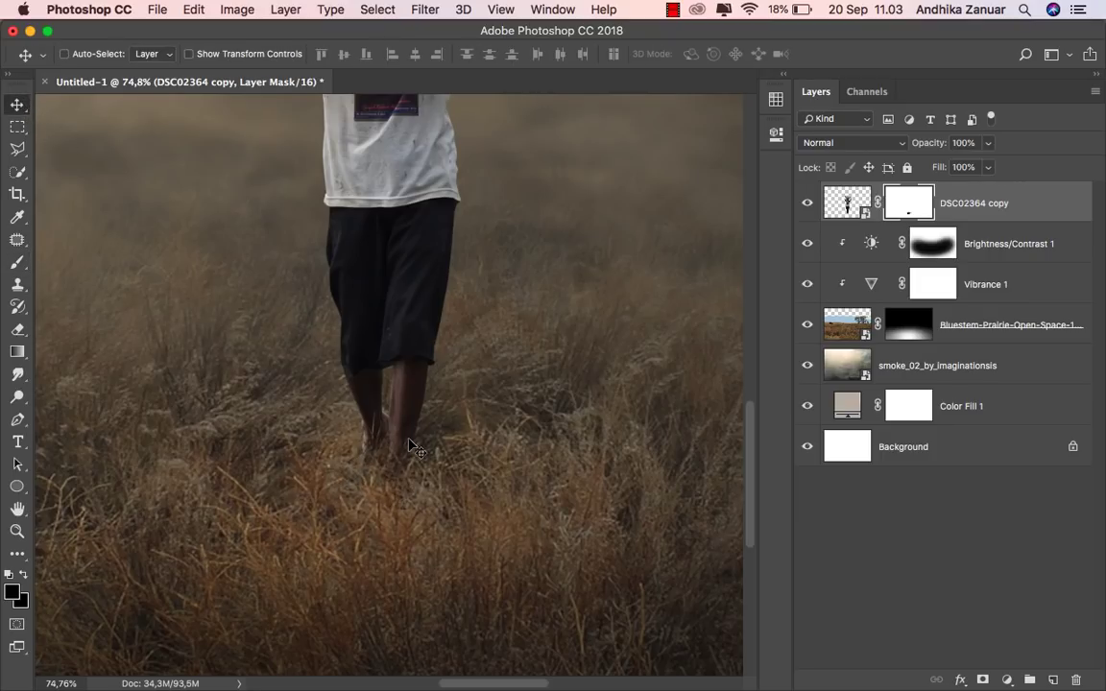
Step: Fit the image on screen and rename the DSC02364 copy layer to 'human'
key("super+0")
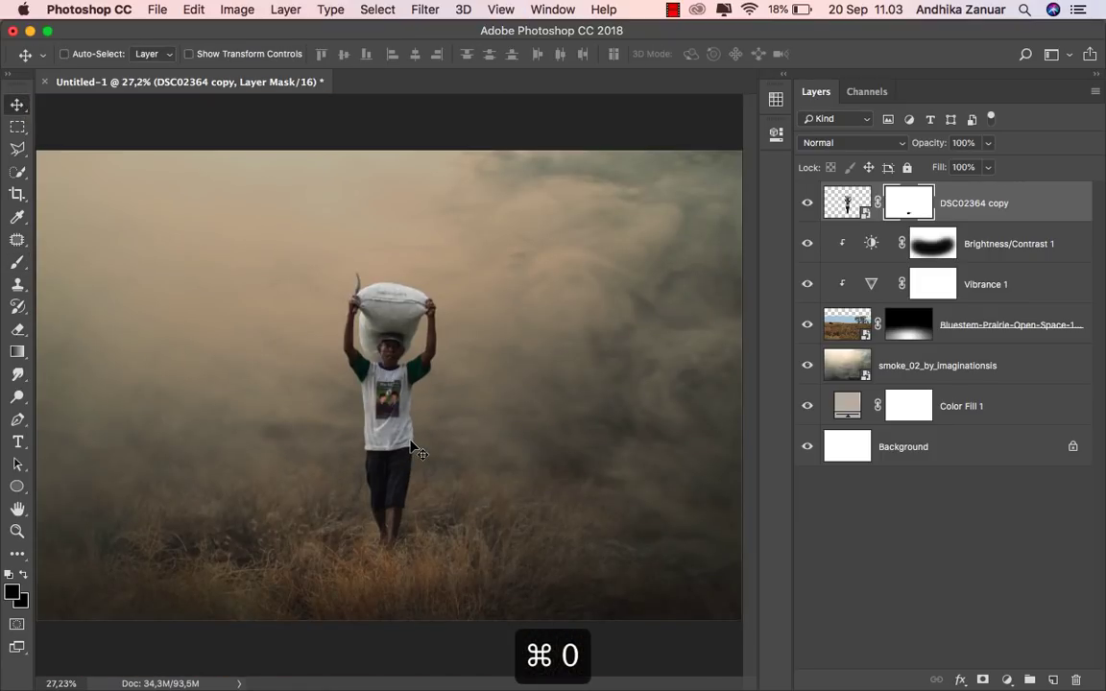
double_click(973, 202)
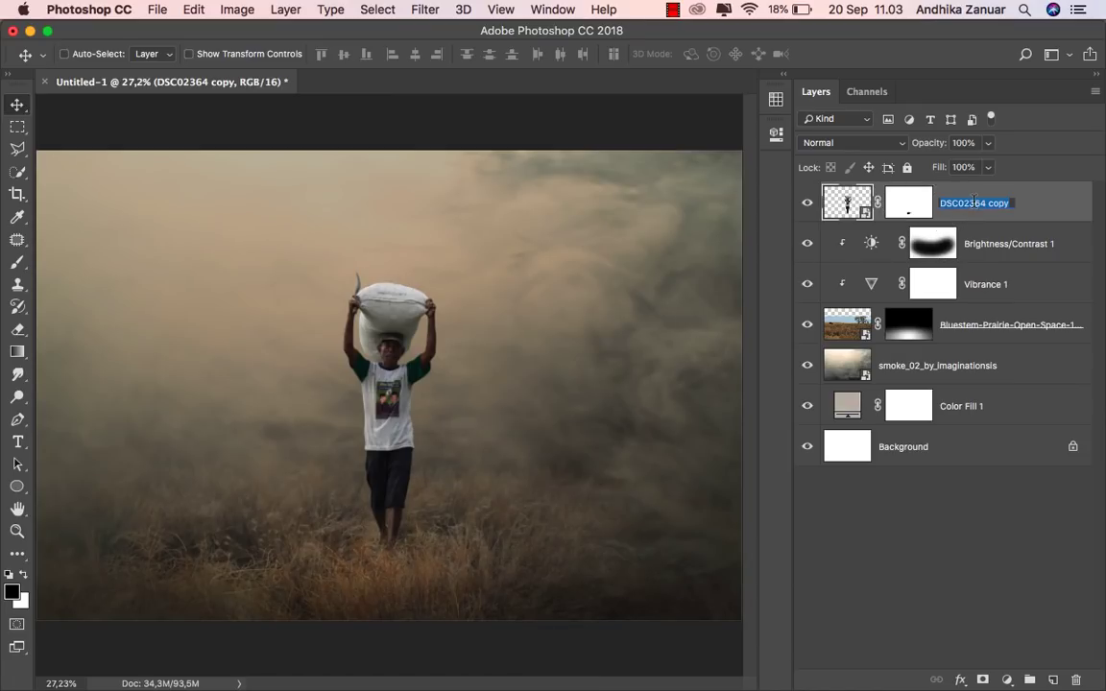
type("human")
key("Return")
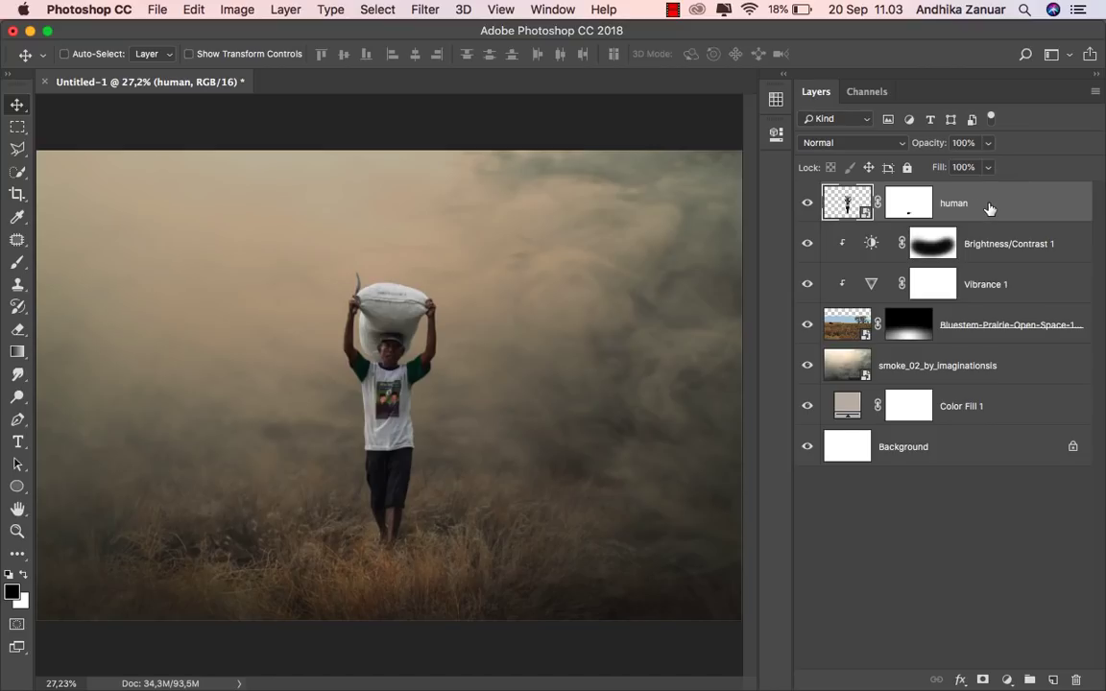
Step: Add a Vibrance adjustment clipped to the human layer at -20, then add a Brightness/Contrast layer
left_click(1008, 677)
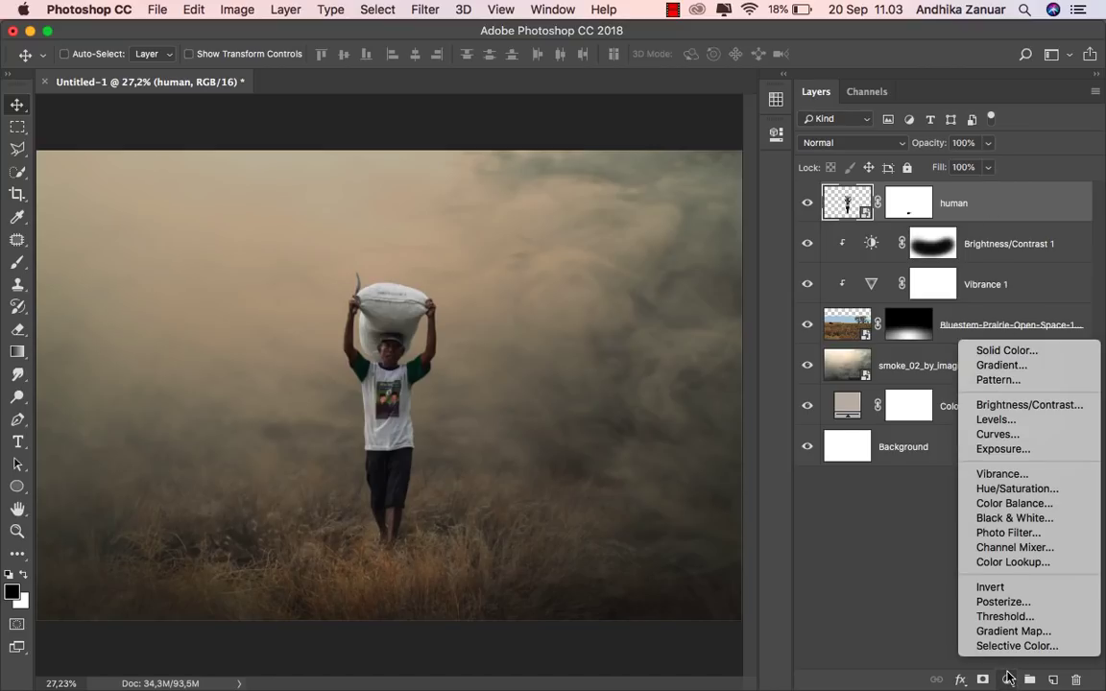
left_click(1003, 475)
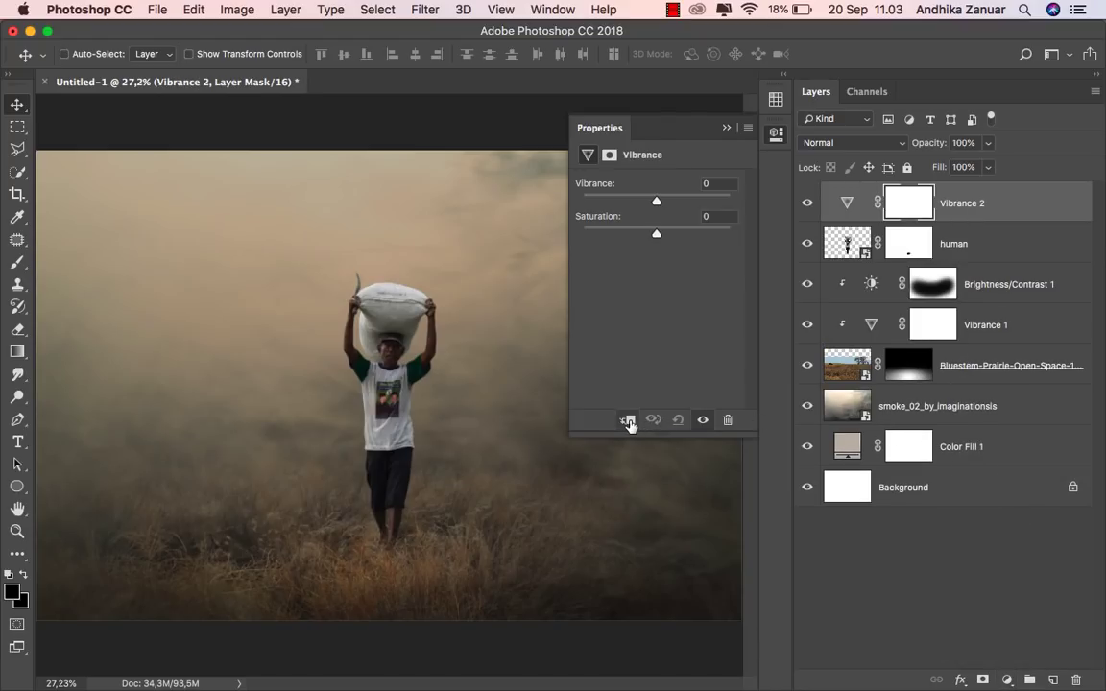
left_click(627, 422)
left_click_drag(658, 209, 646, 206)
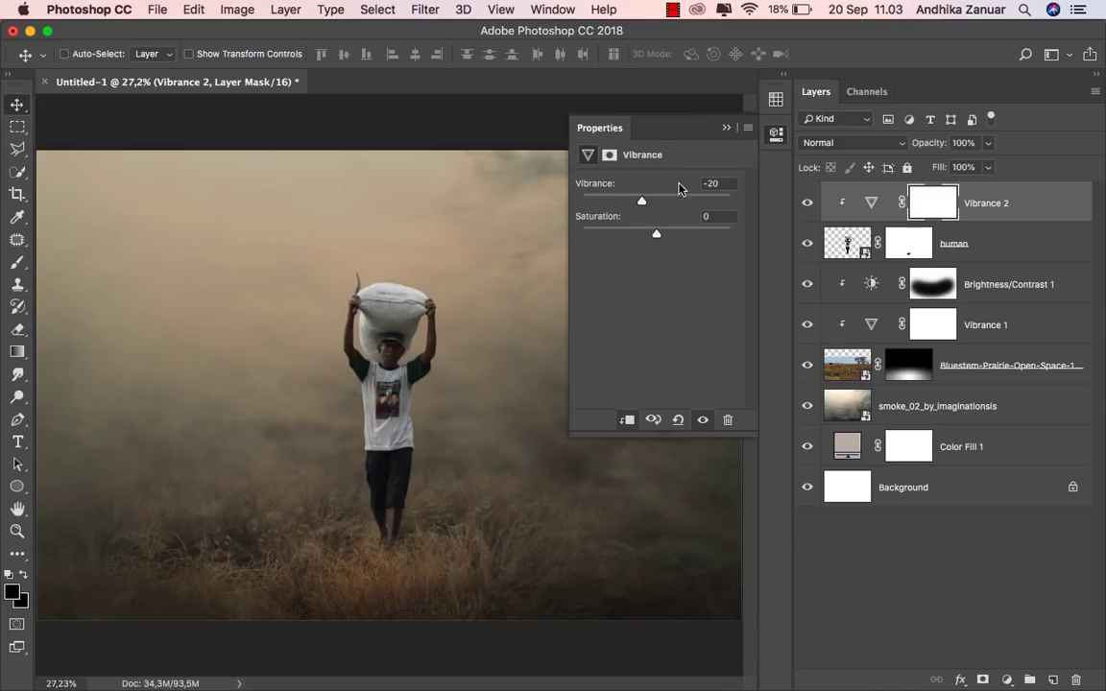
left_click(727, 127)
left_click(808, 202)
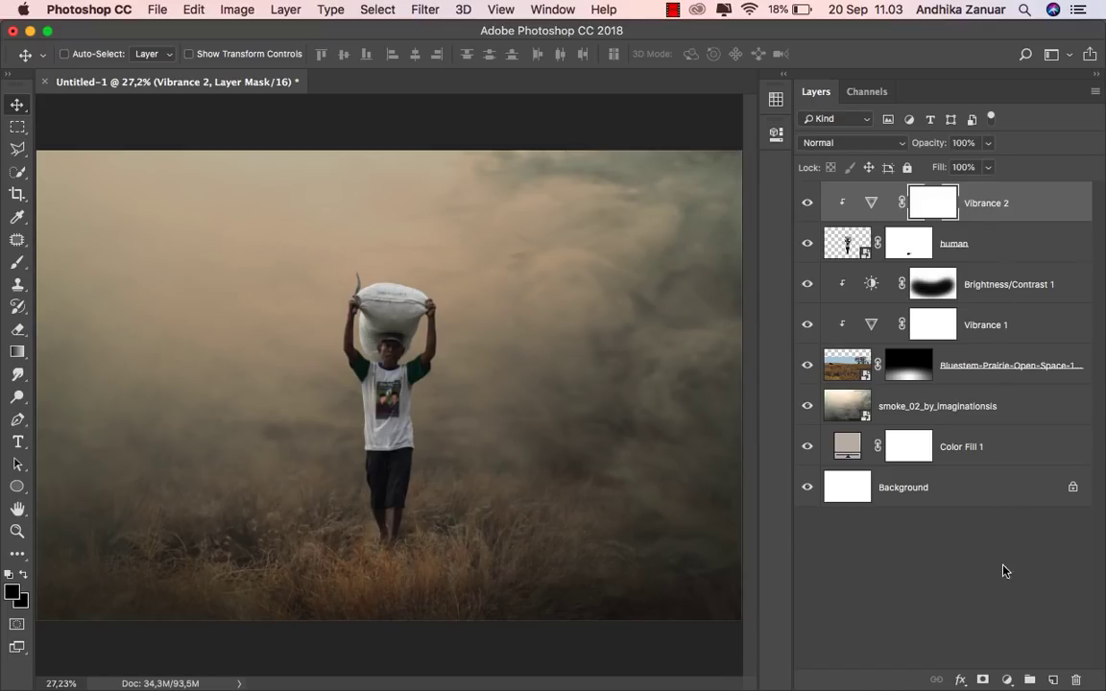
left_click(1006, 680)
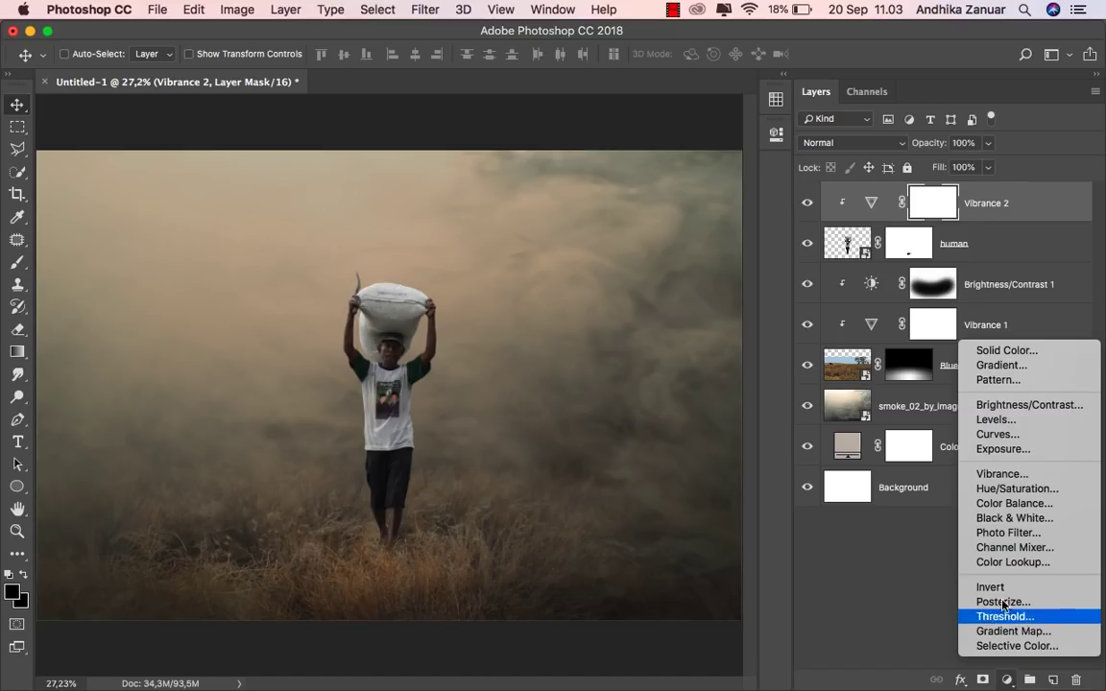
left_click(1001, 405)
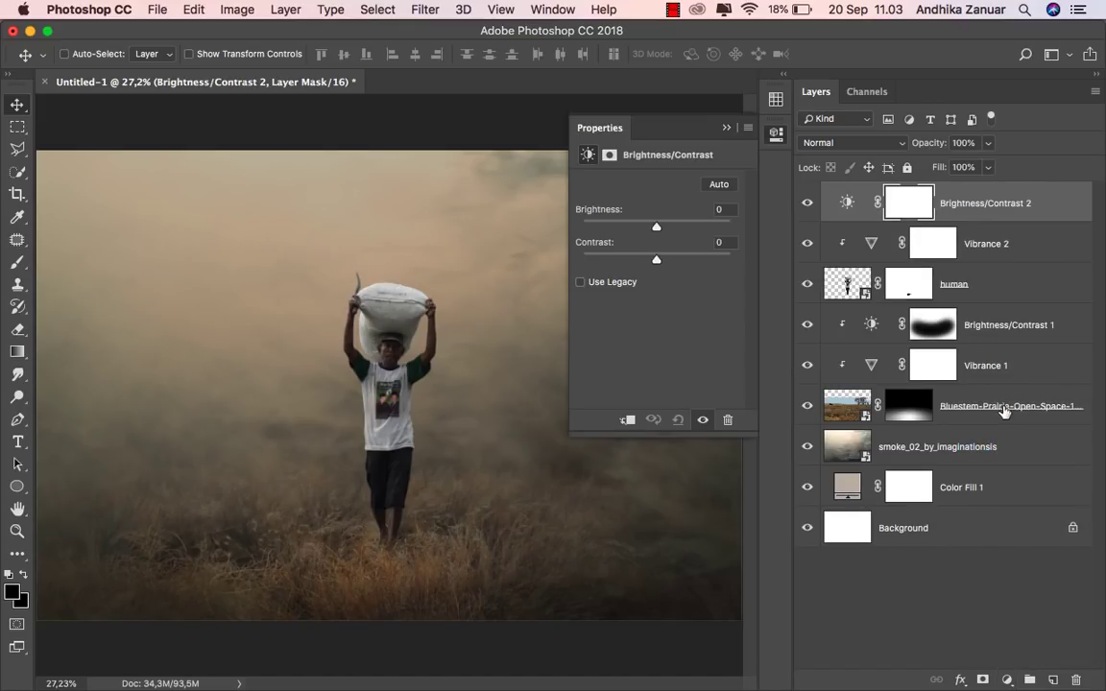
Step: Clip Brightness/Contrast 2 to the human layer with brightness 26 and contrast -50
left_click(626, 420)
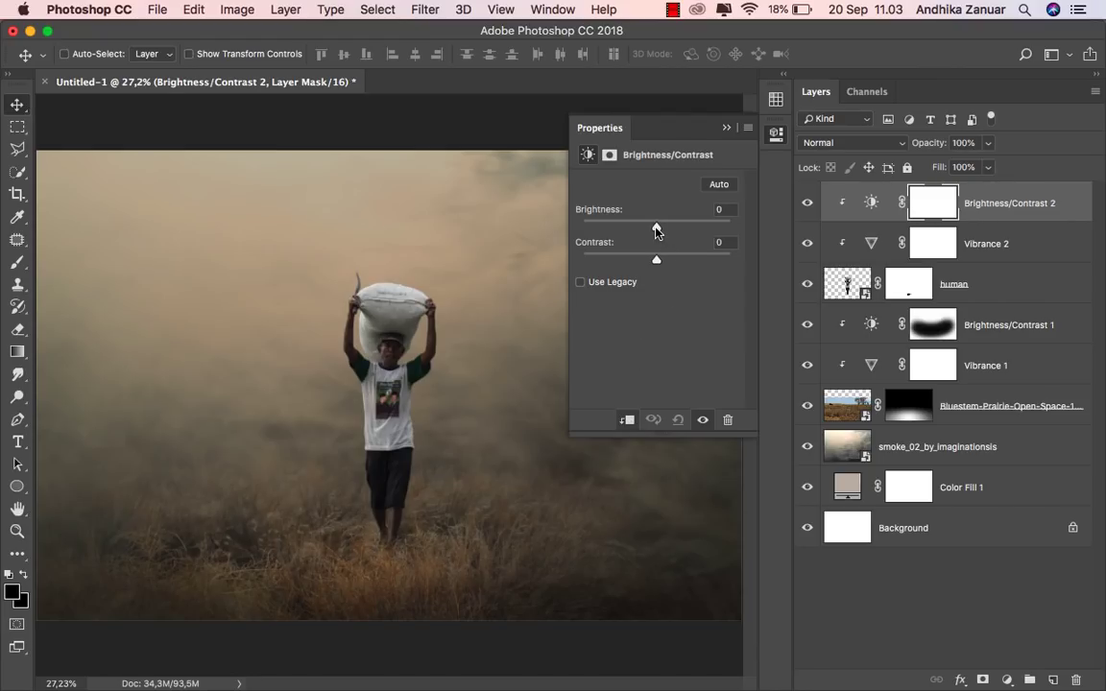
mouse_move(656, 230)
left_mouse_down()
mouse_move(669, 231)
mouse_move(565, 257)
left_mouse_up()
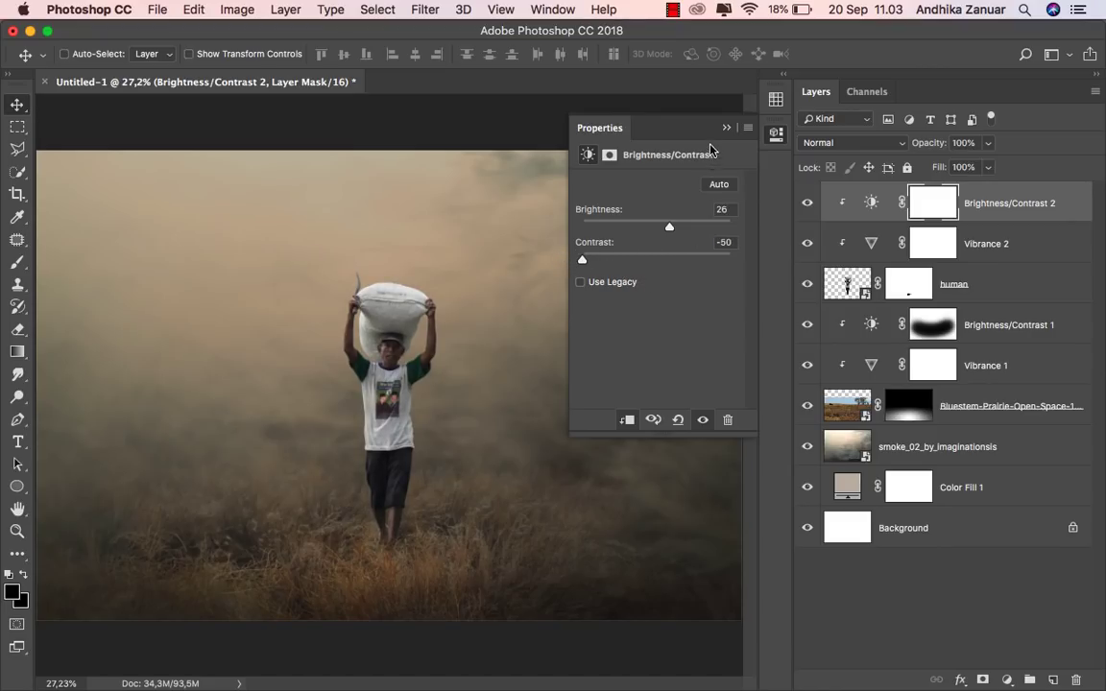
left_click(653, 114)
left_click(806, 202)
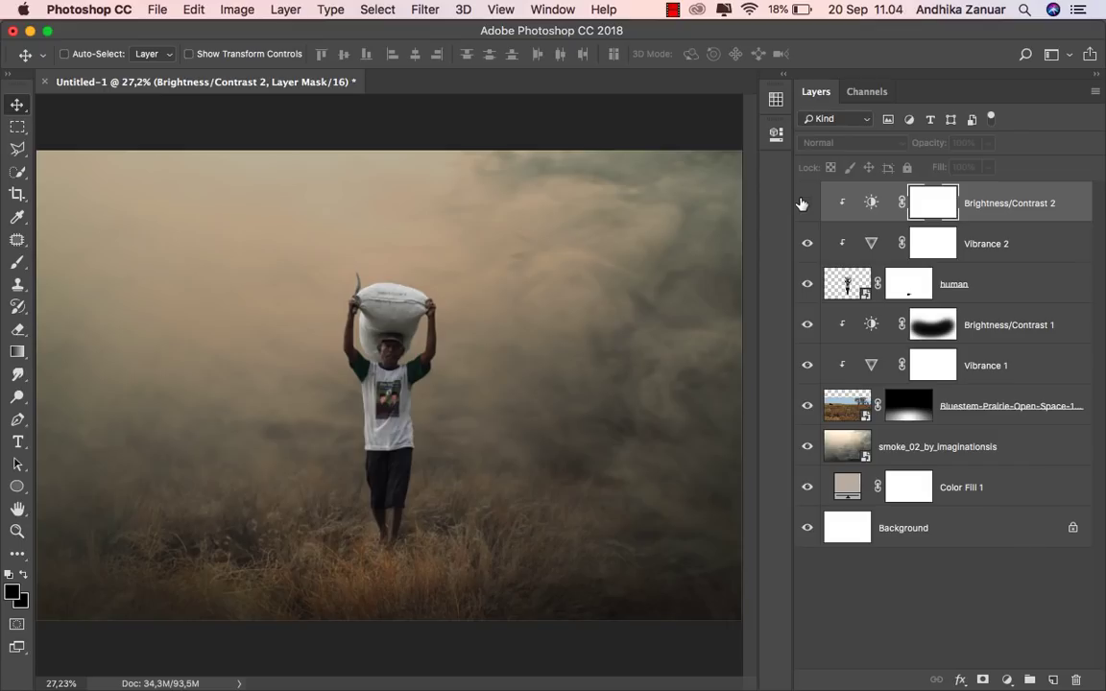
left_click(991, 210)
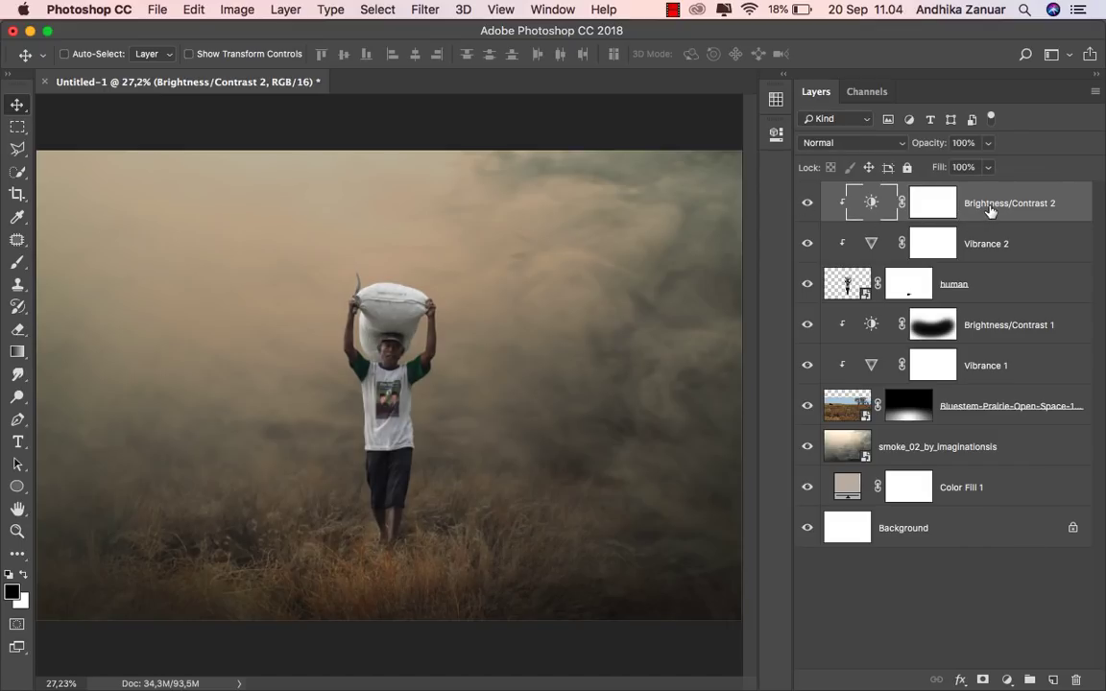
left_click(1005, 678)
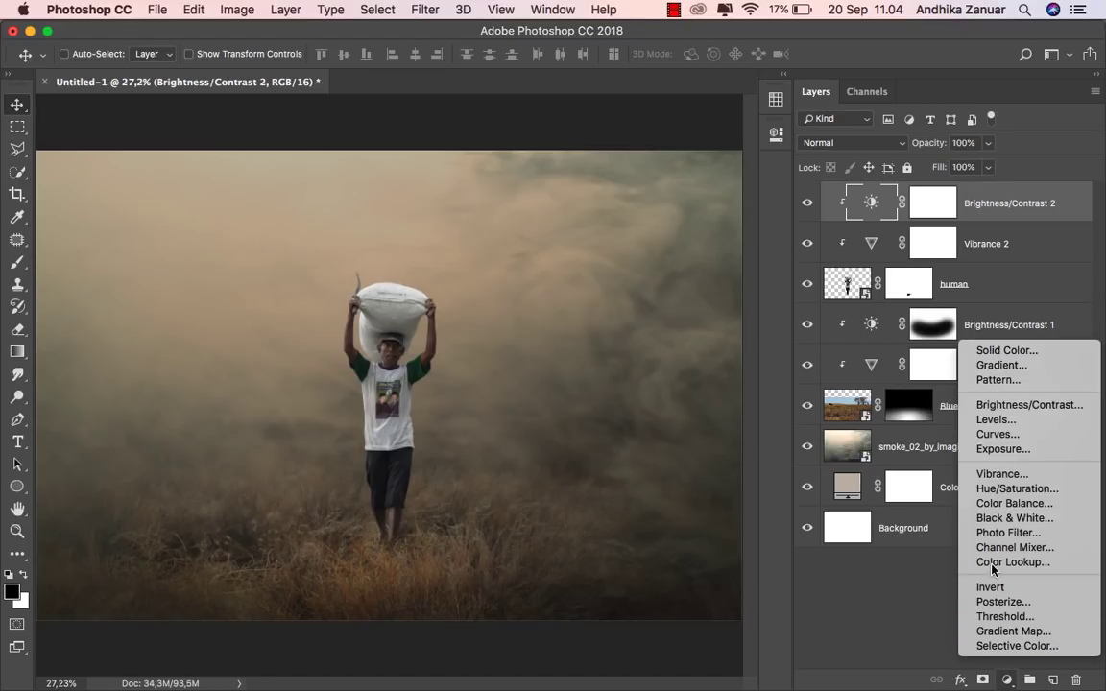
Step: Add a Levels adjustment clipped to the human layer with white output capped at 200
left_click(999, 420)
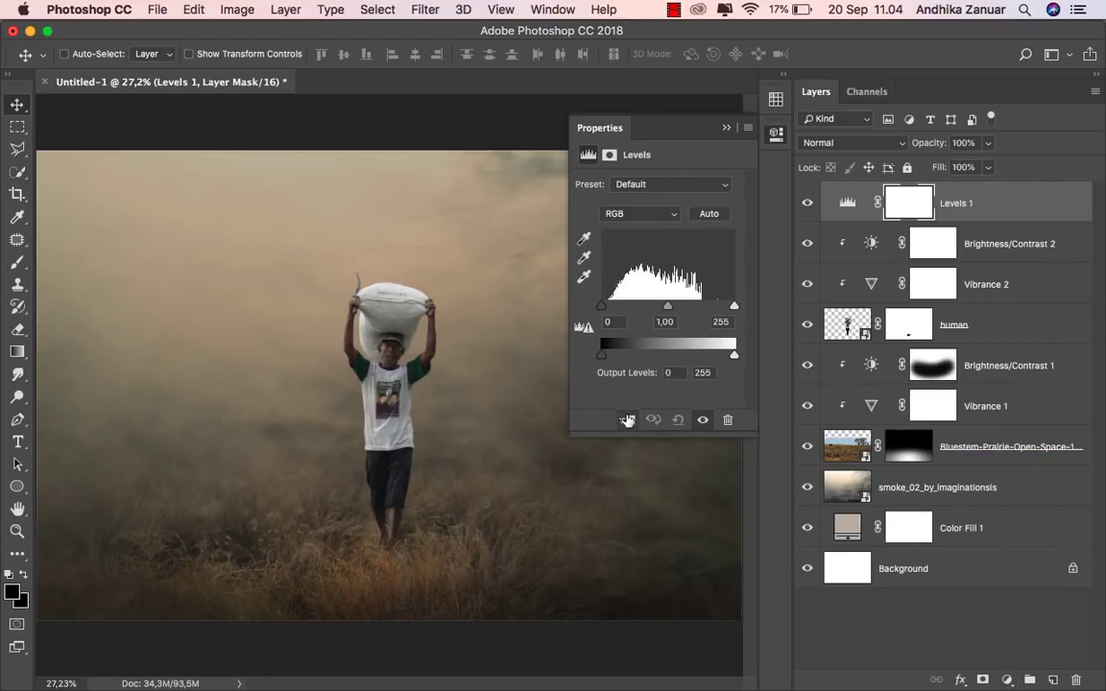
left_click(626, 419)
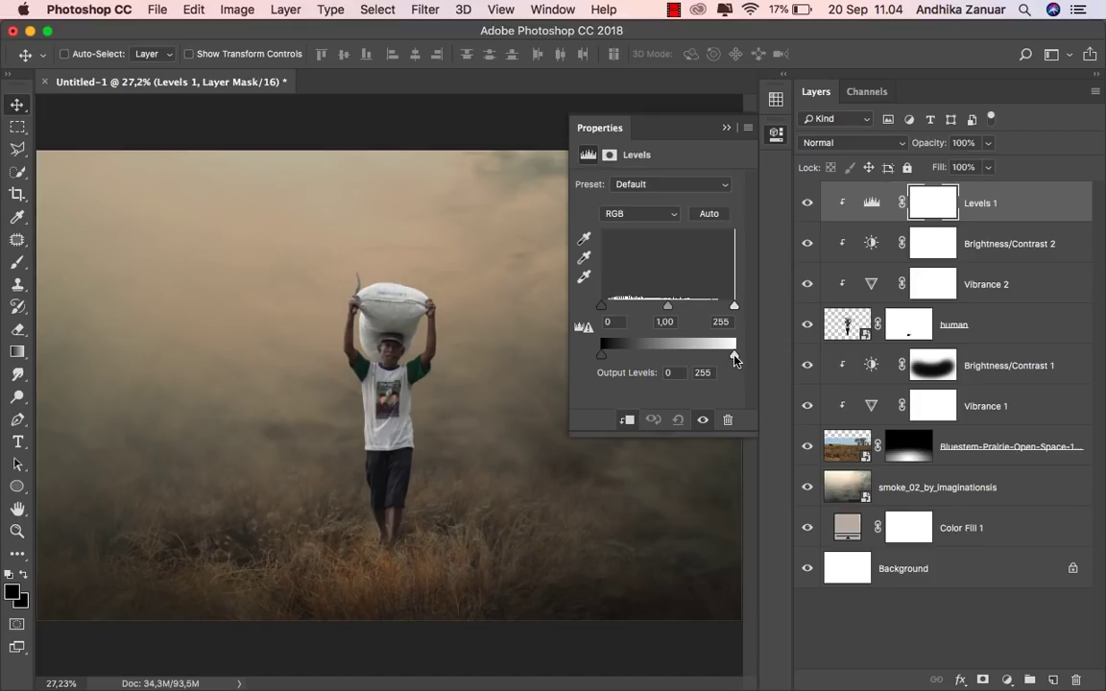
left_click_drag(734, 358, 708, 358)
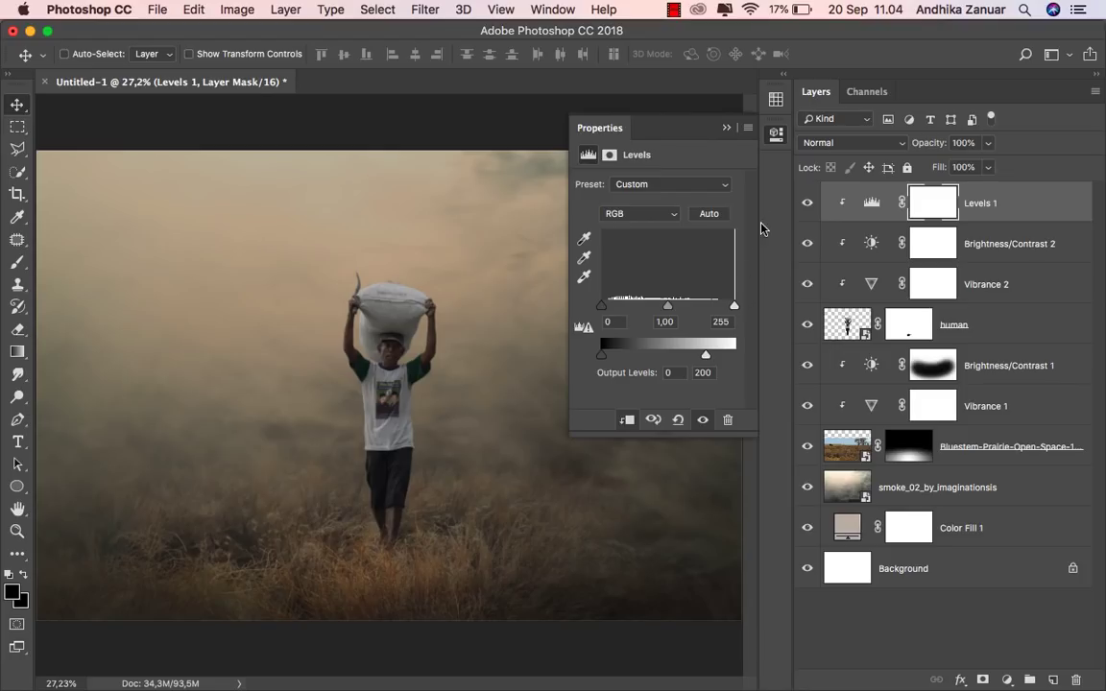
left_click(771, 138)
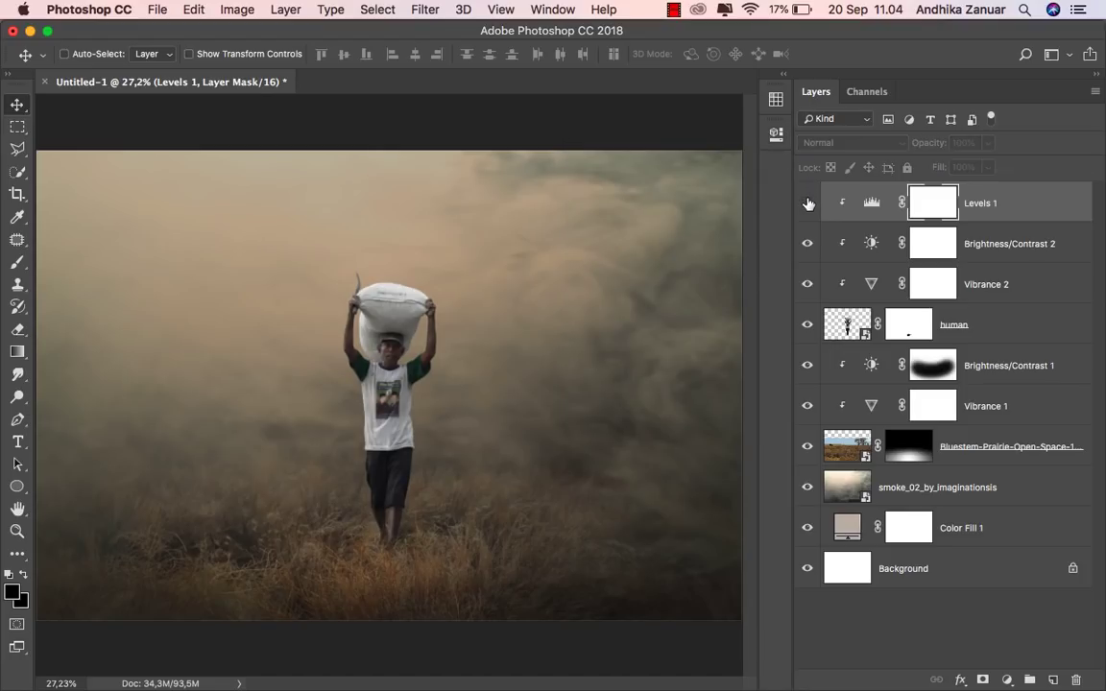
Step: Invert the Levels 1 mask and set up a soft round brush at 27% opacity
double_click(923, 208)
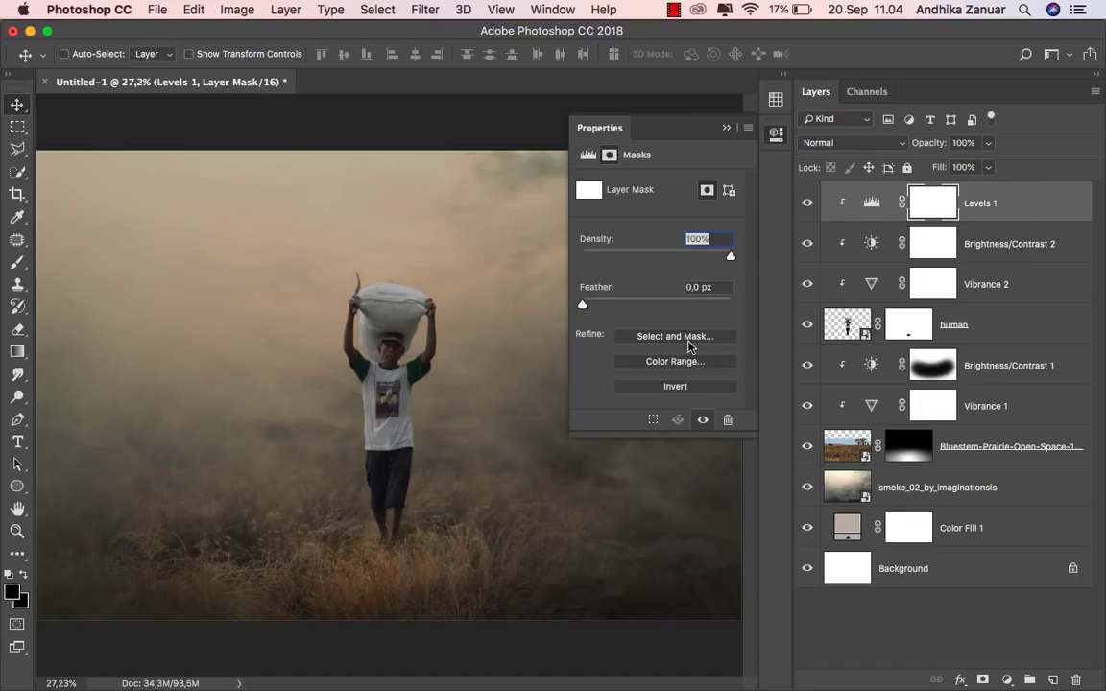
left_click(673, 386)
left_click(726, 128)
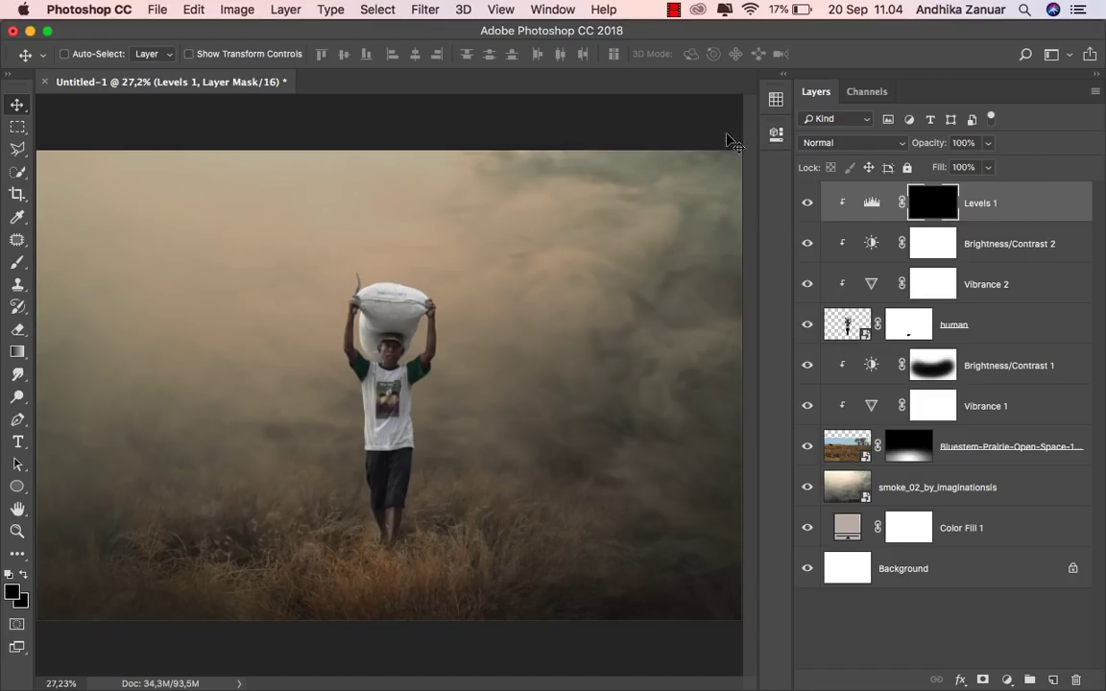
left_click(17, 261)
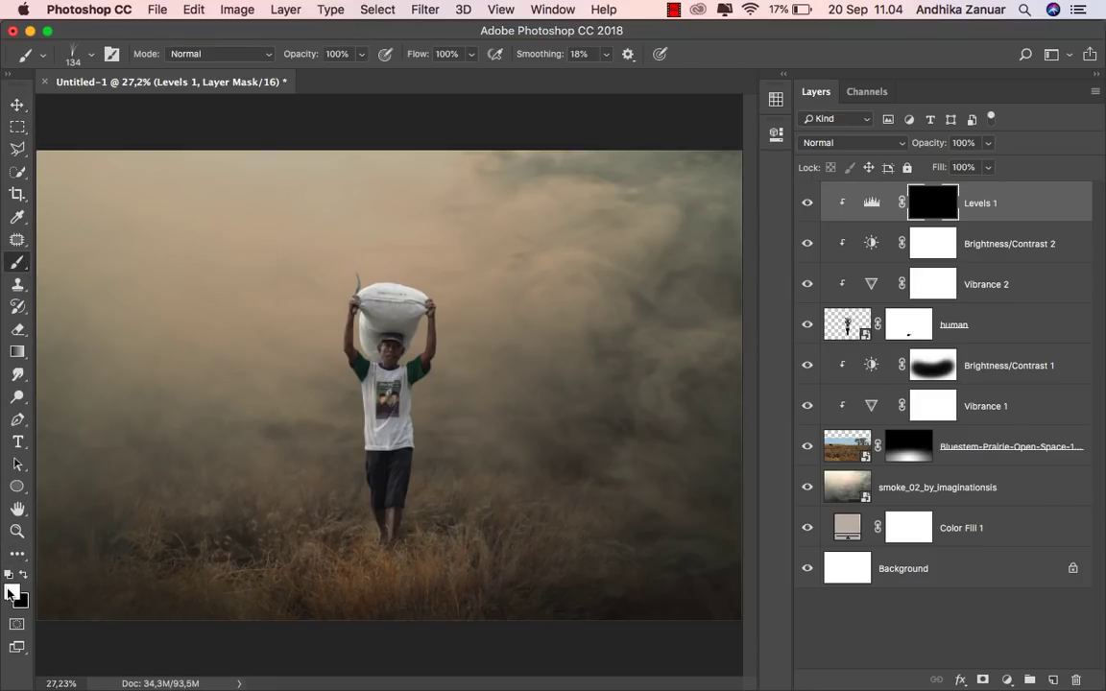
left_click(73, 56)
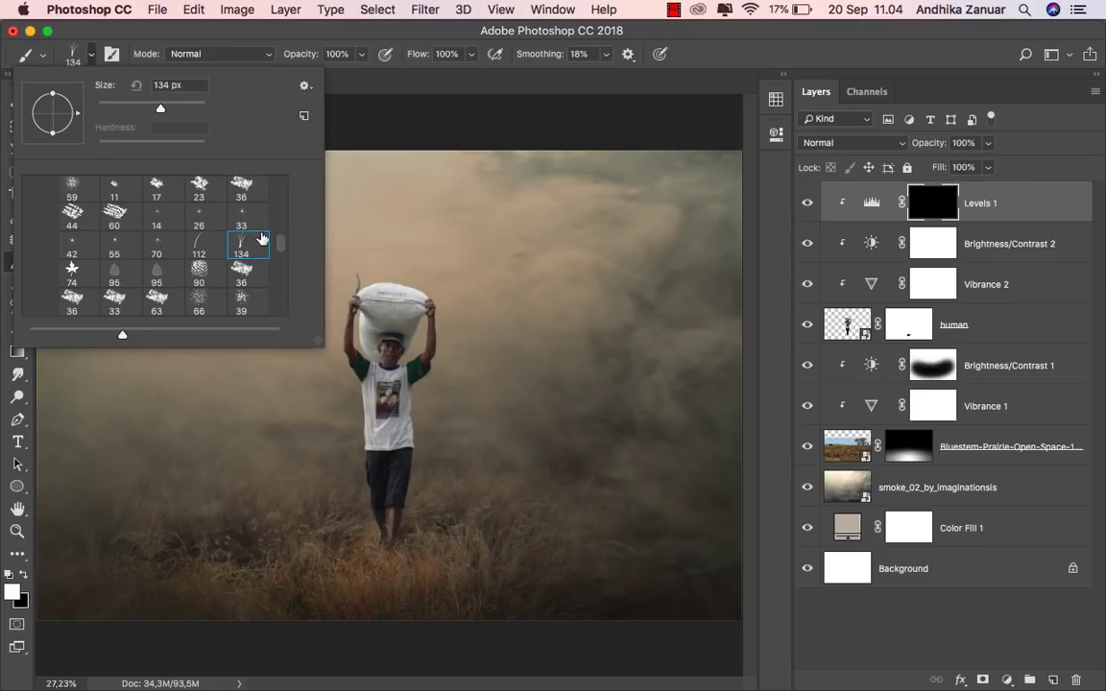
left_click_drag(279, 242, 280, 203)
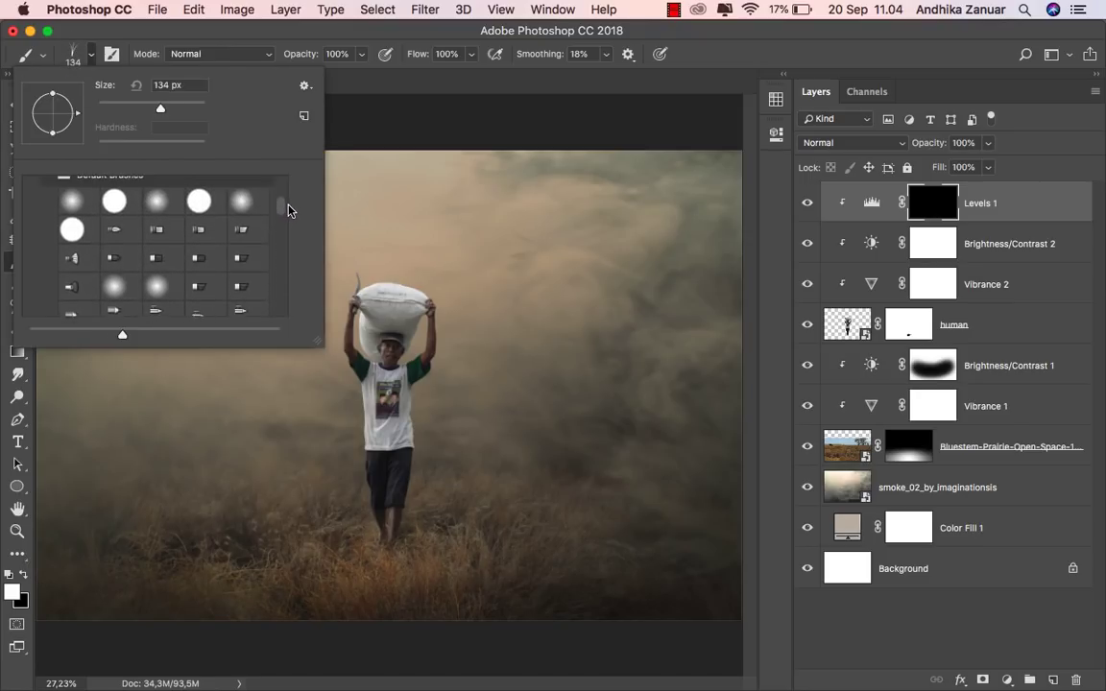
left_click(72, 235)
left_click(355, 53)
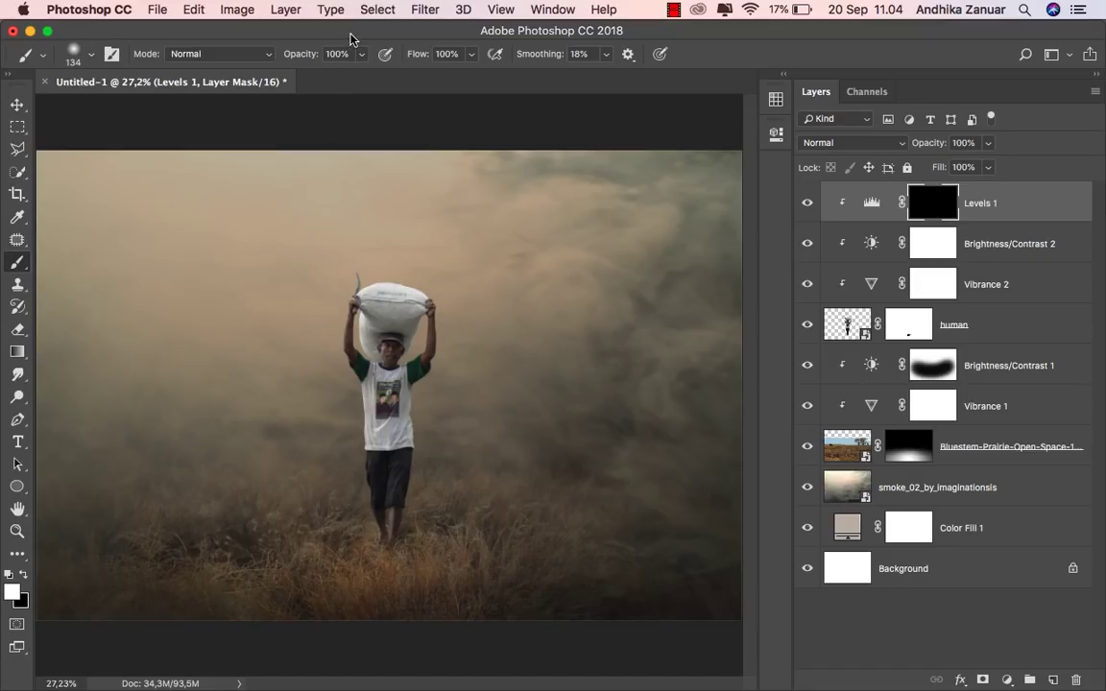
left_click_drag(322, 79, 304, 79)
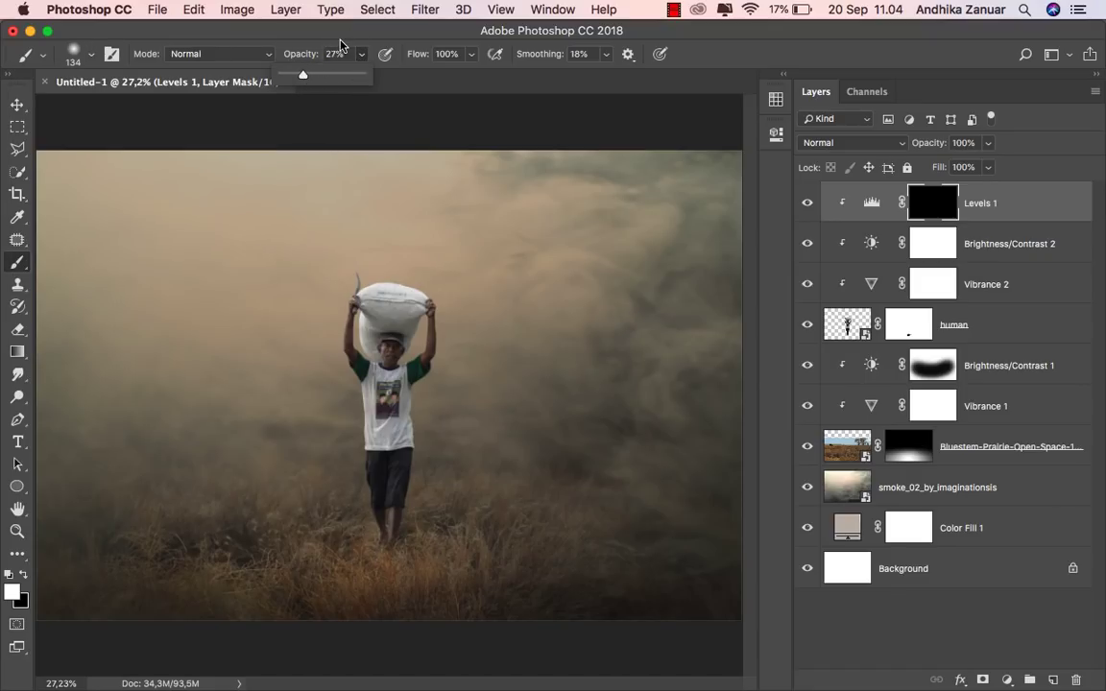
left_click(365, 127)
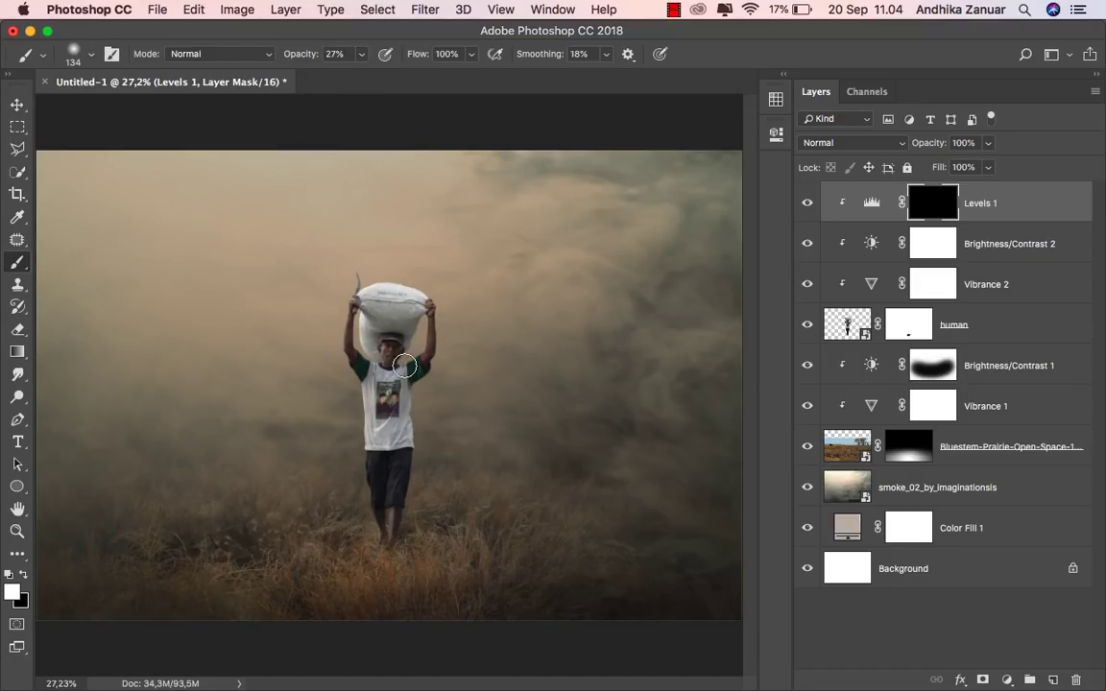
Step: Paint the Levels darkening back over the sack and the man's torso, then compare
left_click_drag(405, 332, 401, 318)
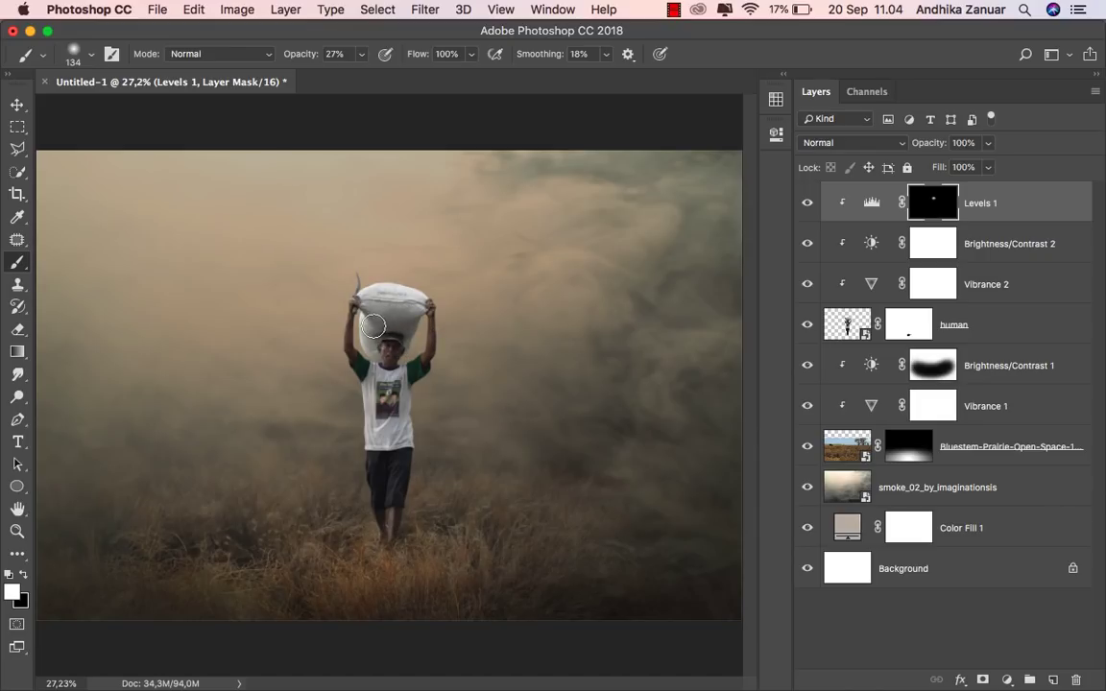
mouse_move(411, 368)
left_mouse_down()
mouse_move(369, 345)
mouse_move(369, 412)
mouse_move(409, 431)
left_mouse_up()
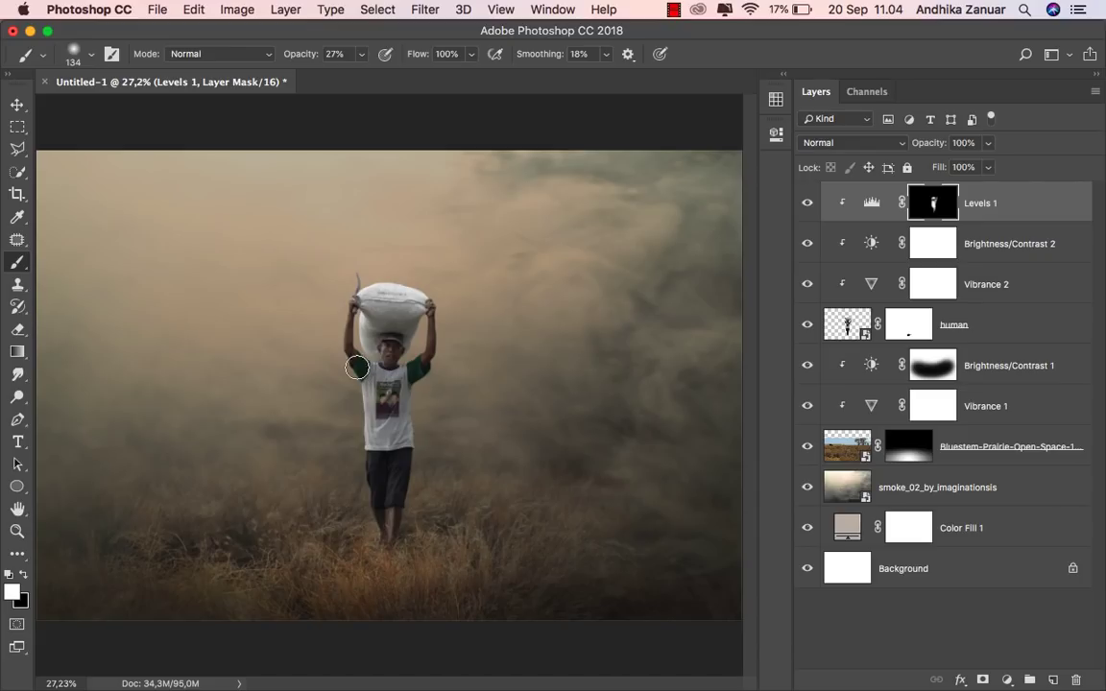
left_click(25, 109)
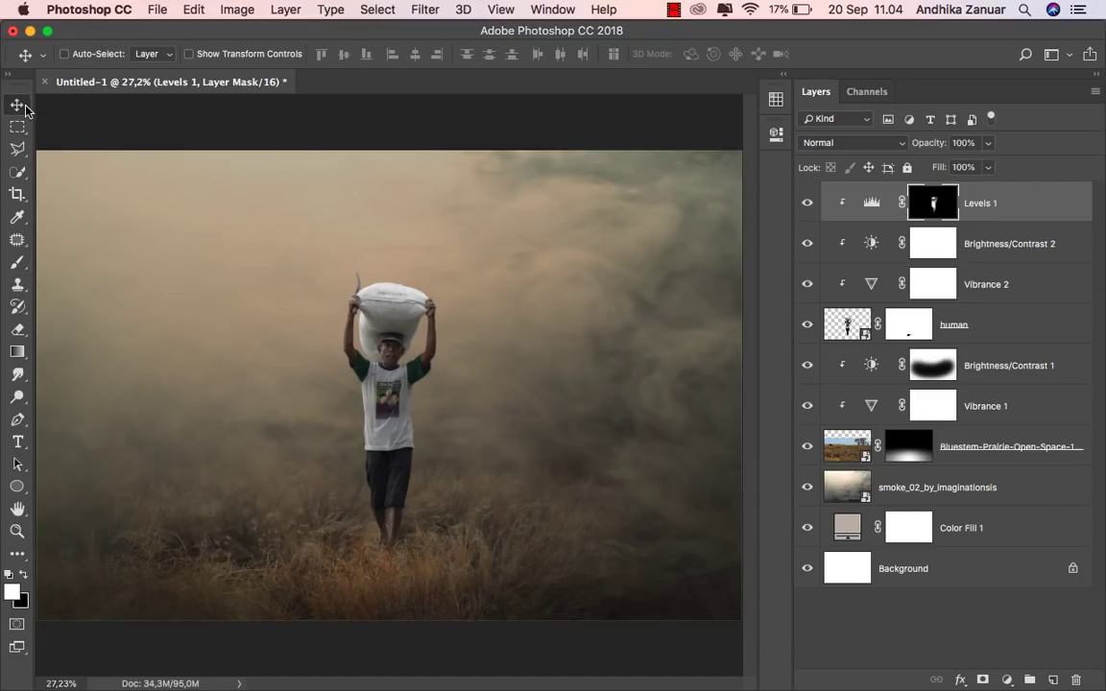
left_click(807, 205)
key("super+2")
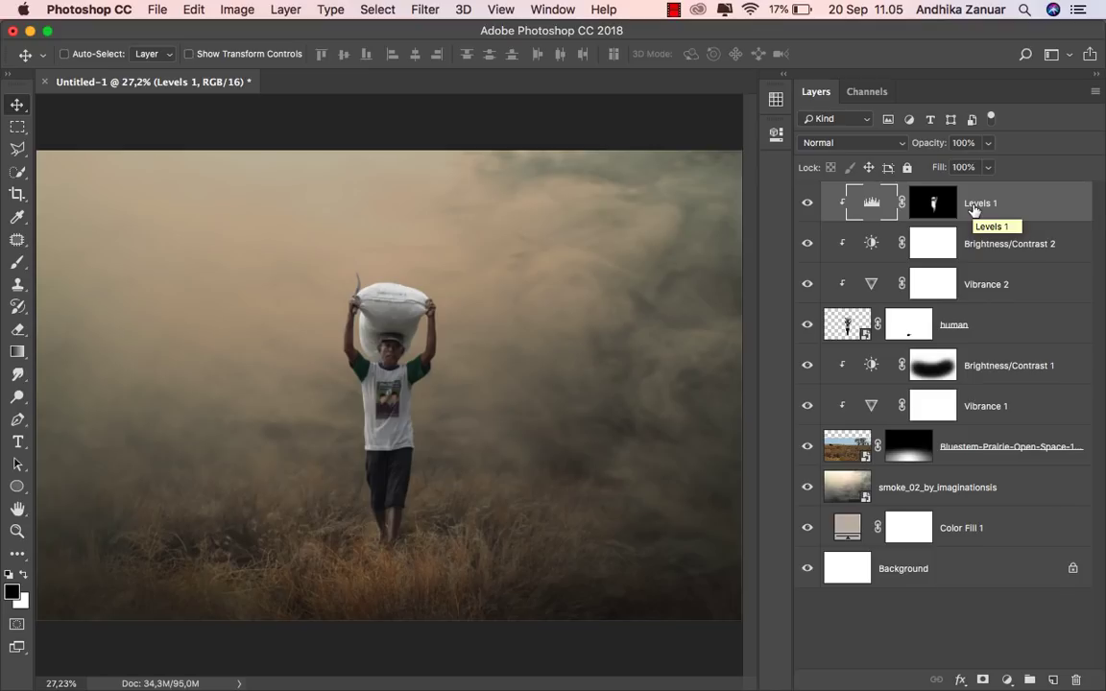
Step: Add a new layer clipped to the layers below and name it 'soft brush'
left_click(1052, 680)
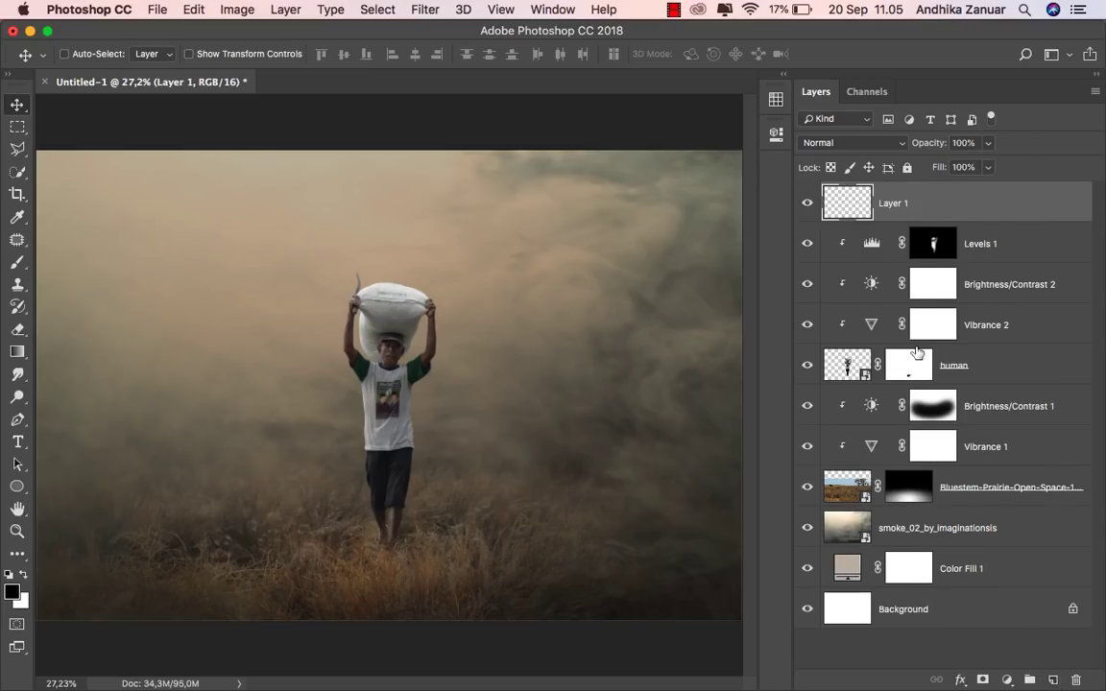
right_click(936, 212)
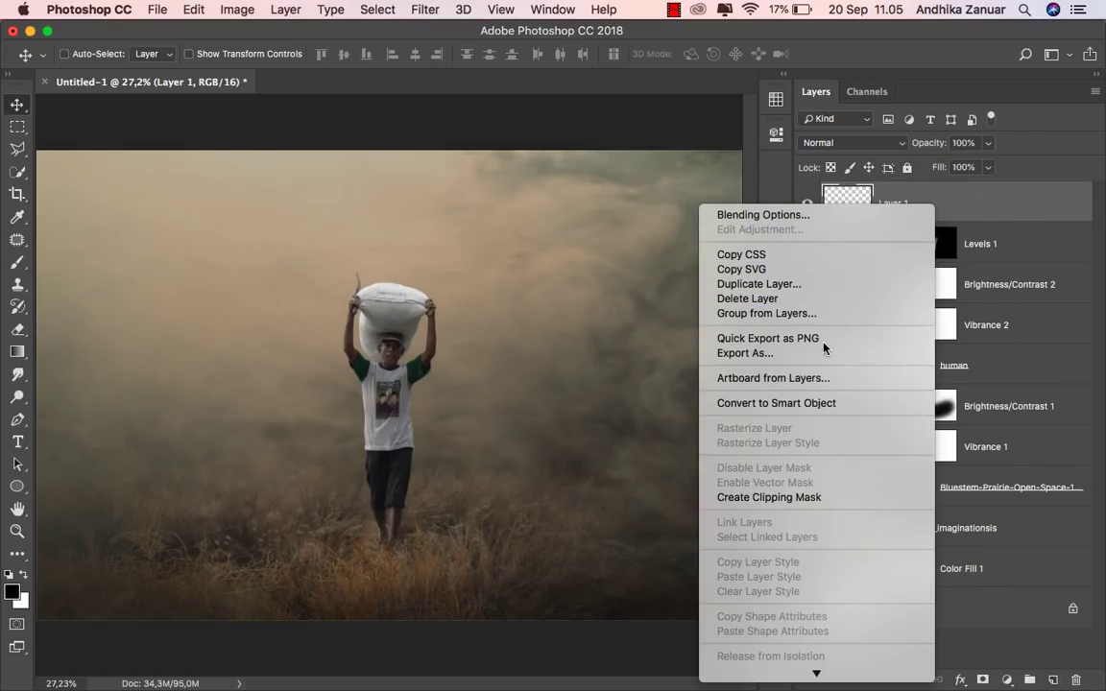
left_click(791, 497)
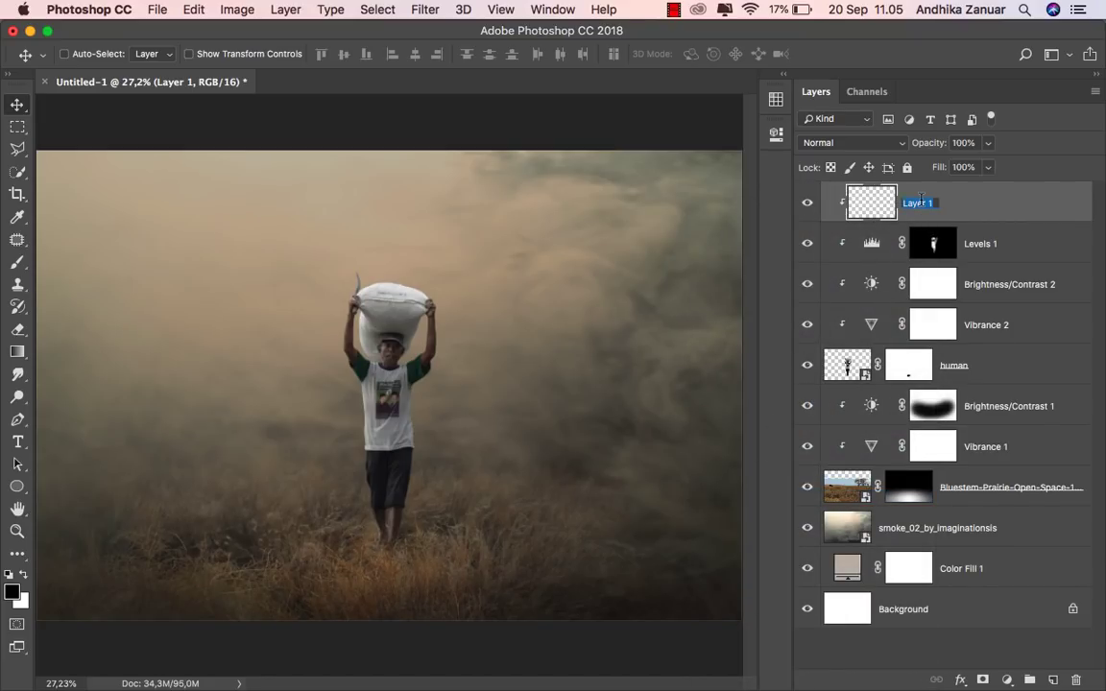
type("soft brush")
key("Return")
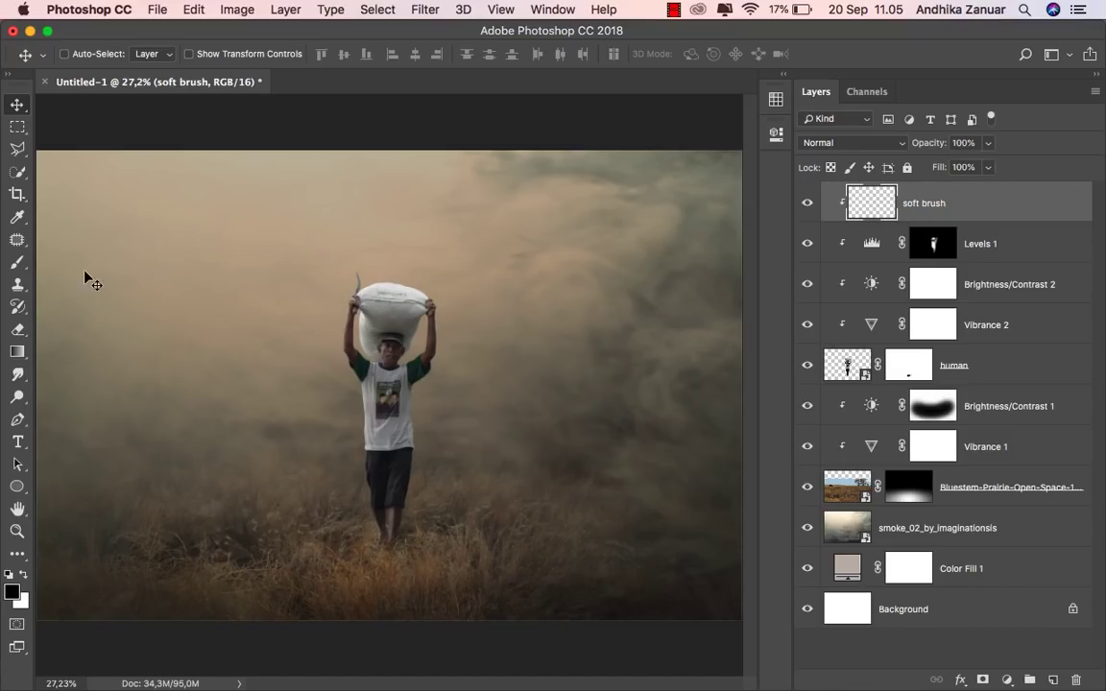
Step: Select the Brush tool and lower its opacity to 5%
left_click(22, 262)
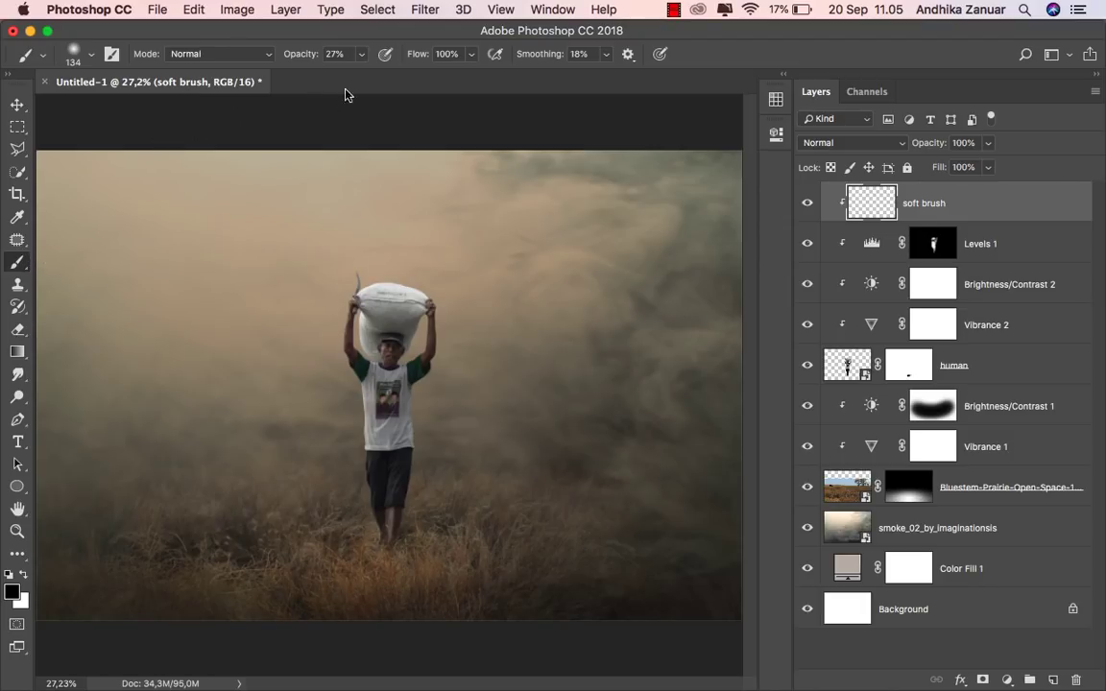
left_click(364, 55)
left_click_drag(363, 75, 347, 77)
Step: Zoom in, pick a brown haze colour from the canvas, and shrink the brush to 90 px
scroll(341, 417, "up", 1)
scroll(344, 393, "up", 3)
scroll(346, 378, "up", 3)
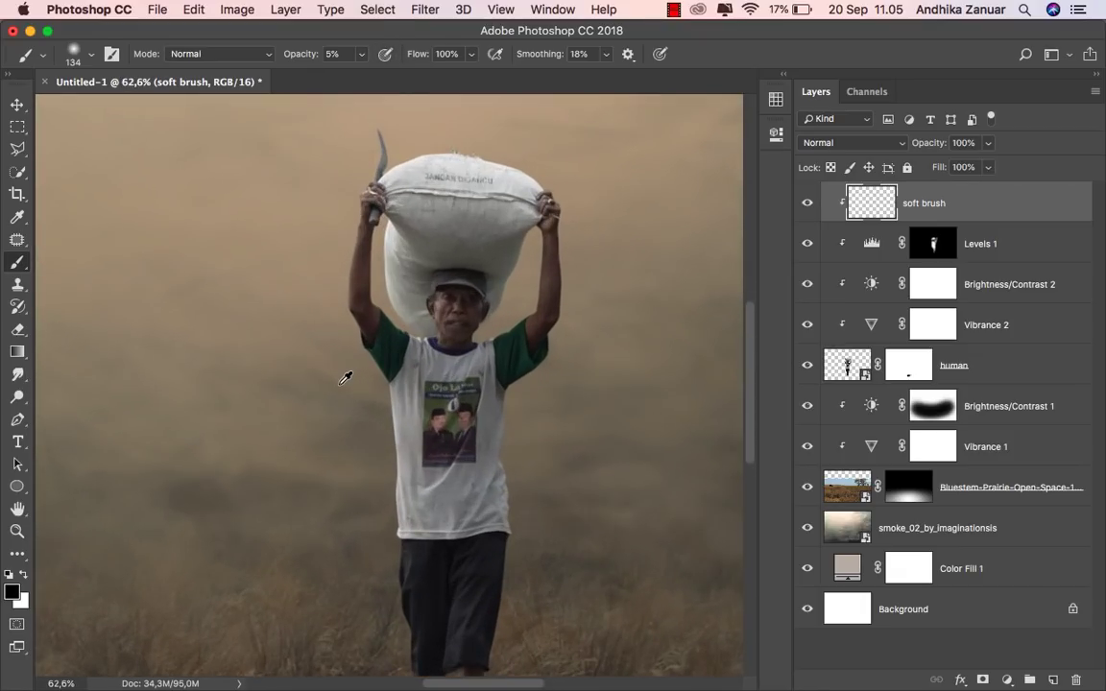
scroll(346, 377, "up", 2)
left_click(15, 590)
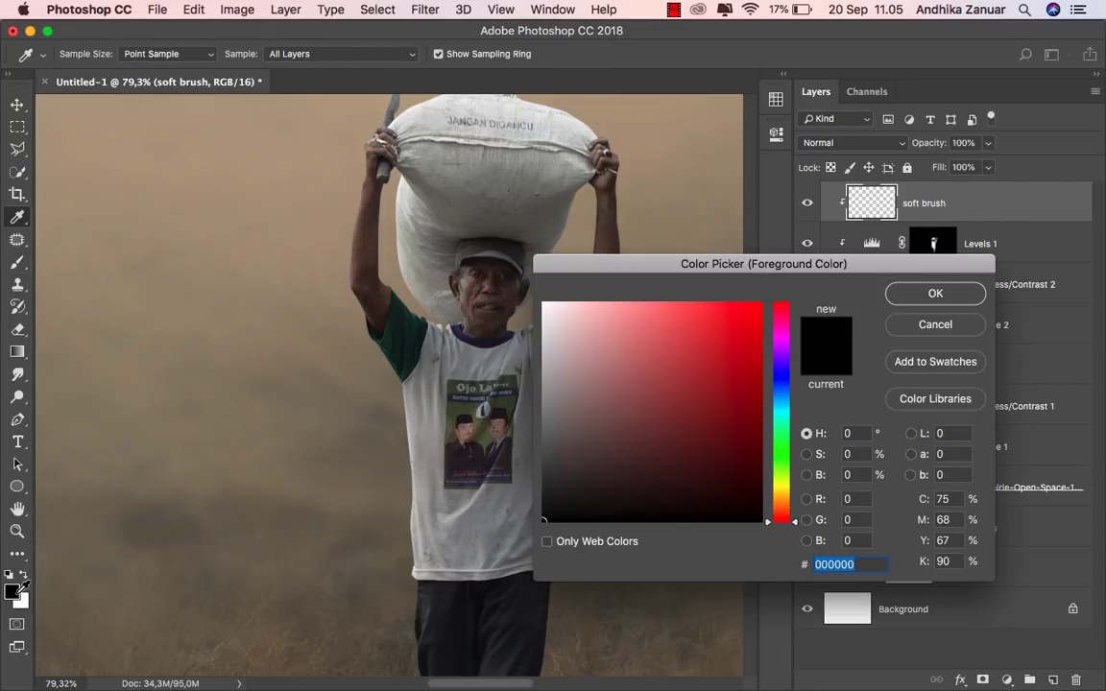
left_click(335, 247)
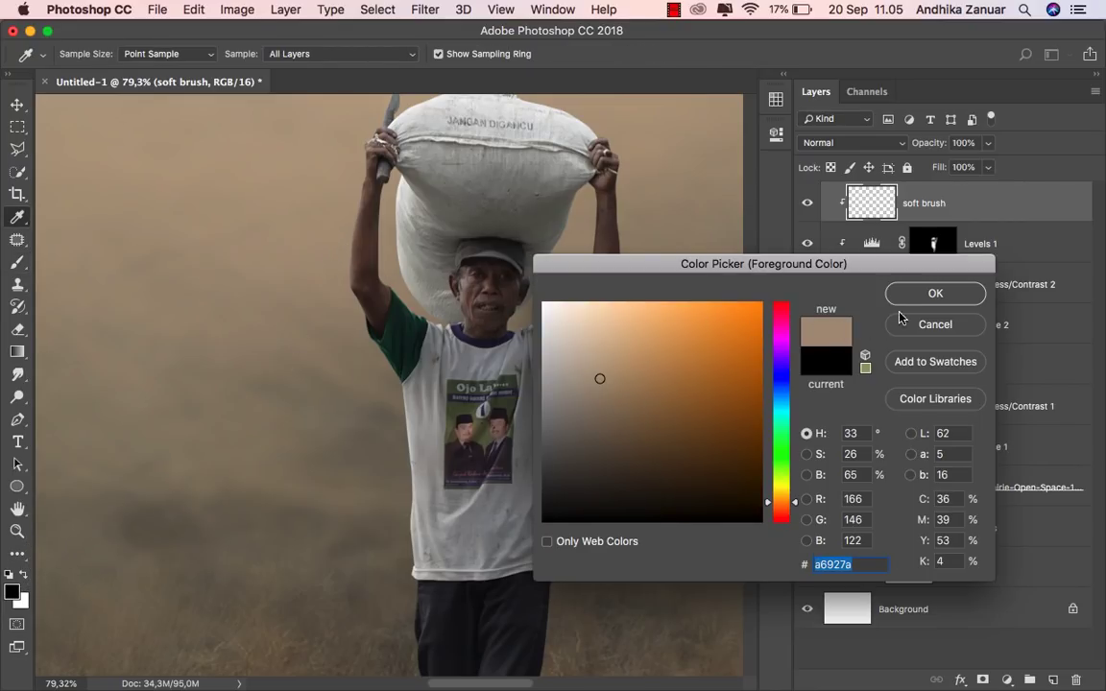
key("Return")
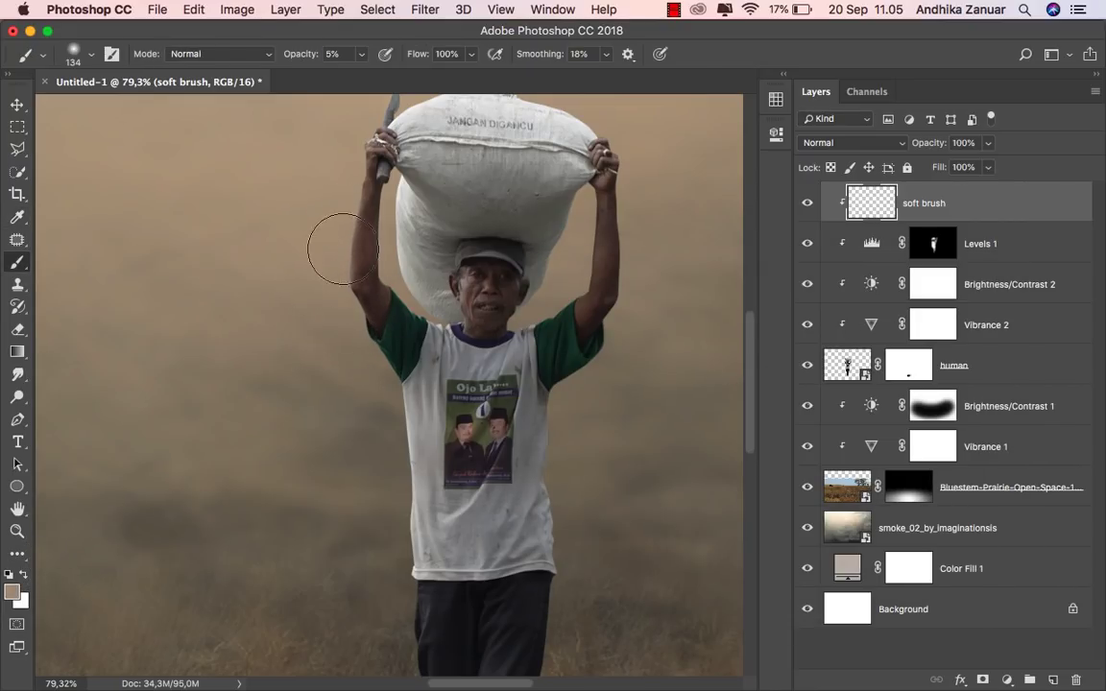
scroll(365, 525, "up", 2)
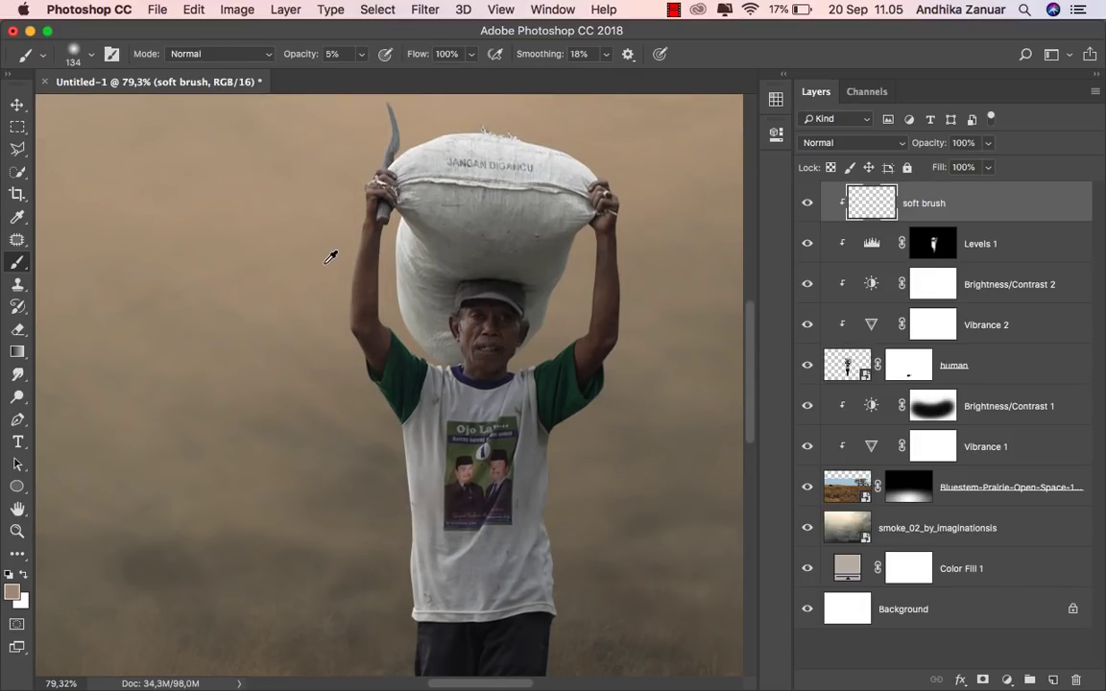
key("bracketleft")
key("bracketleft")
key("bracketleft")
Step: Sample fog tones near the arm and shirt and haze over the sack's top edge
left_click(360, 403, "alt")
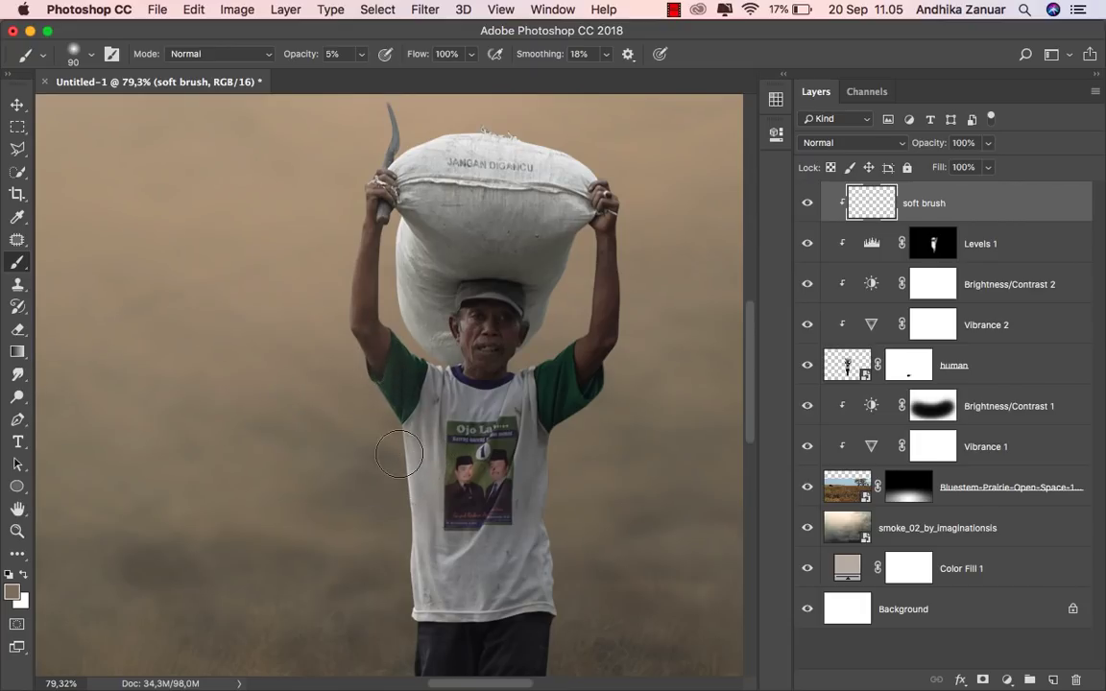
left_click_drag(418, 447, 318, 334)
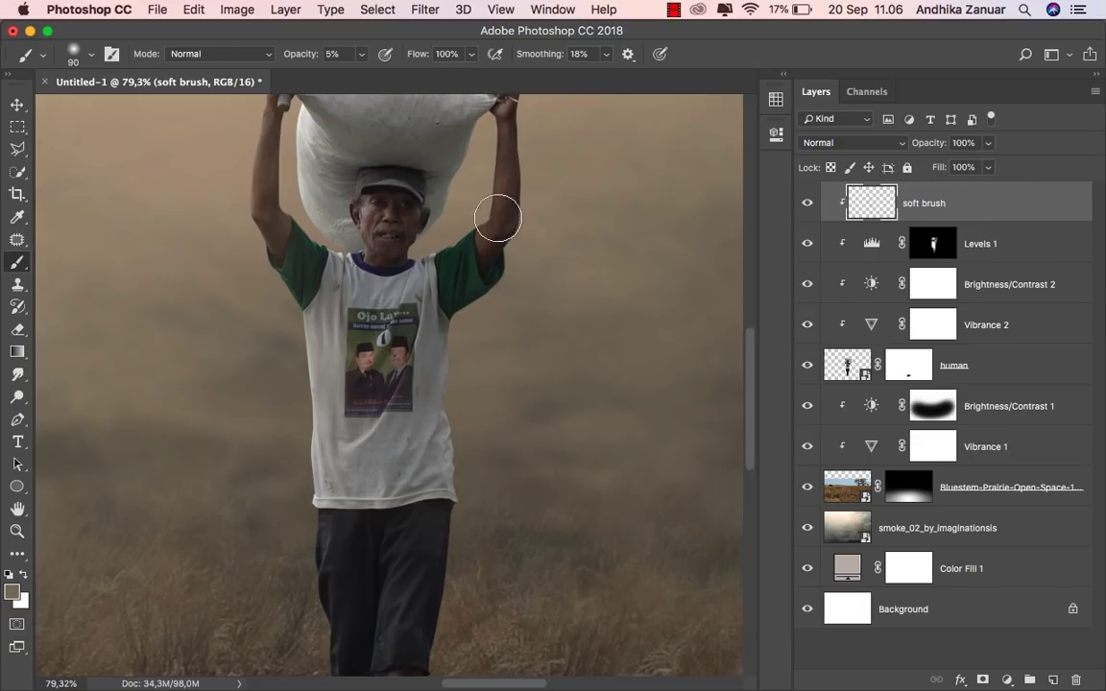
mouse_move(528, 252)
left_mouse_down()
mouse_move(488, 440)
mouse_move(516, 382)
left_mouse_up()
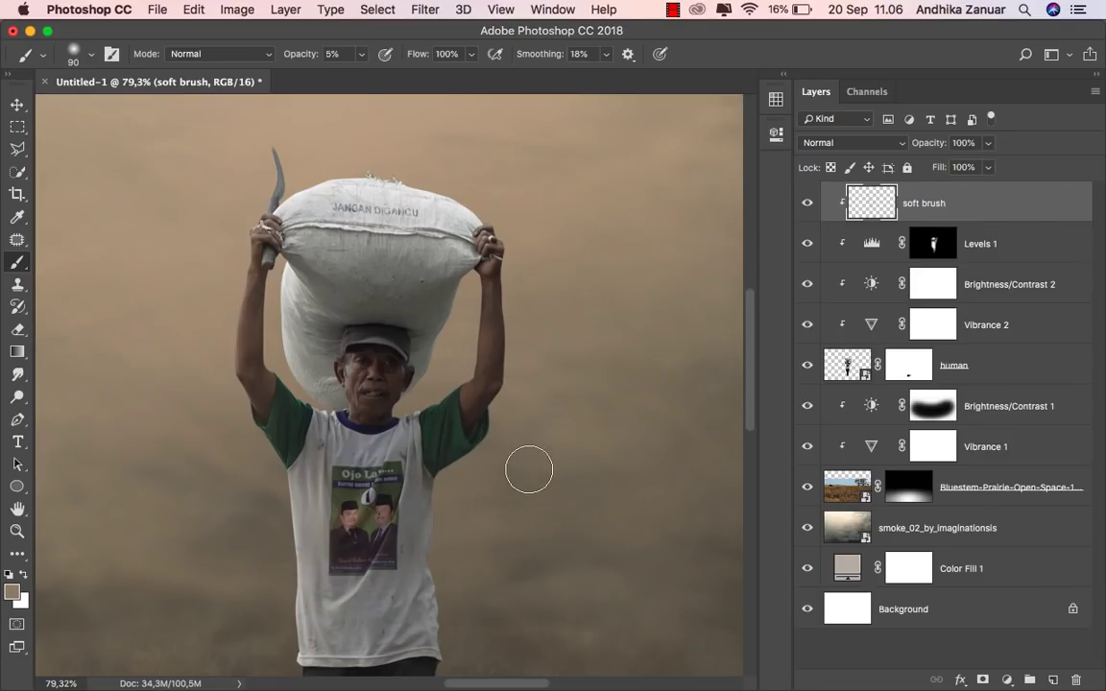
left_click(453, 355, "alt")
left_click(243, 320, "alt")
left_click(432, 518, "alt")
left_click(250, 471, "alt")
left_click(211, 217, "alt")
left_click_drag(284, 167, 494, 254)
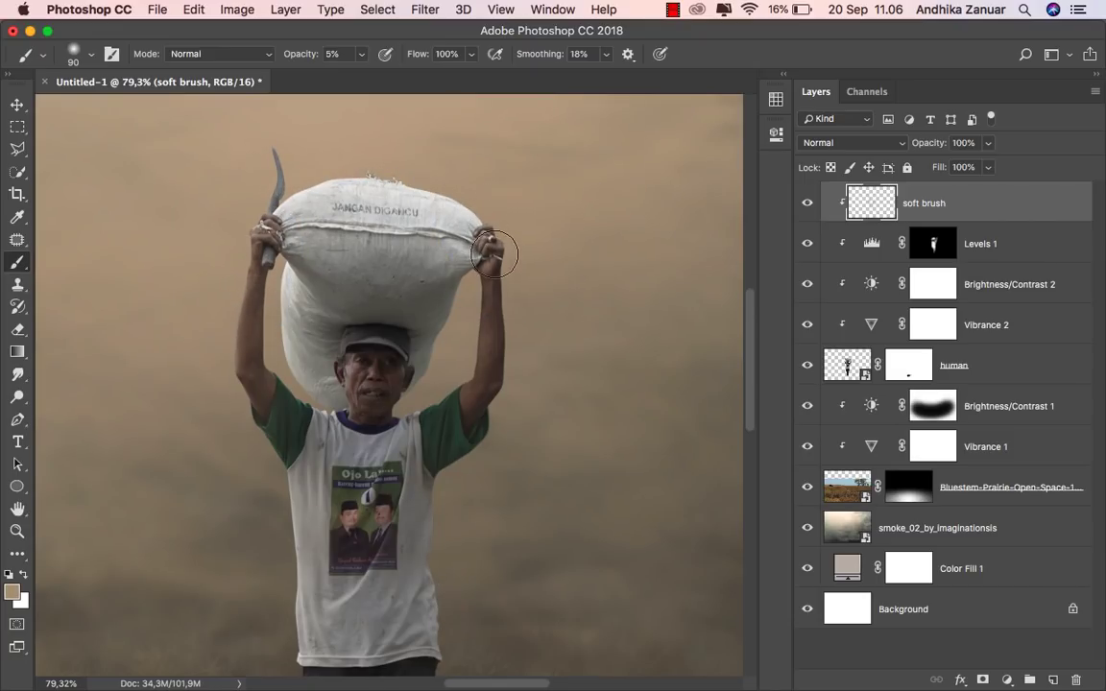
Step: Tint the right side of the shorts and around the shirt with sampled haze colours
left_click_drag(435, 518, 452, 238)
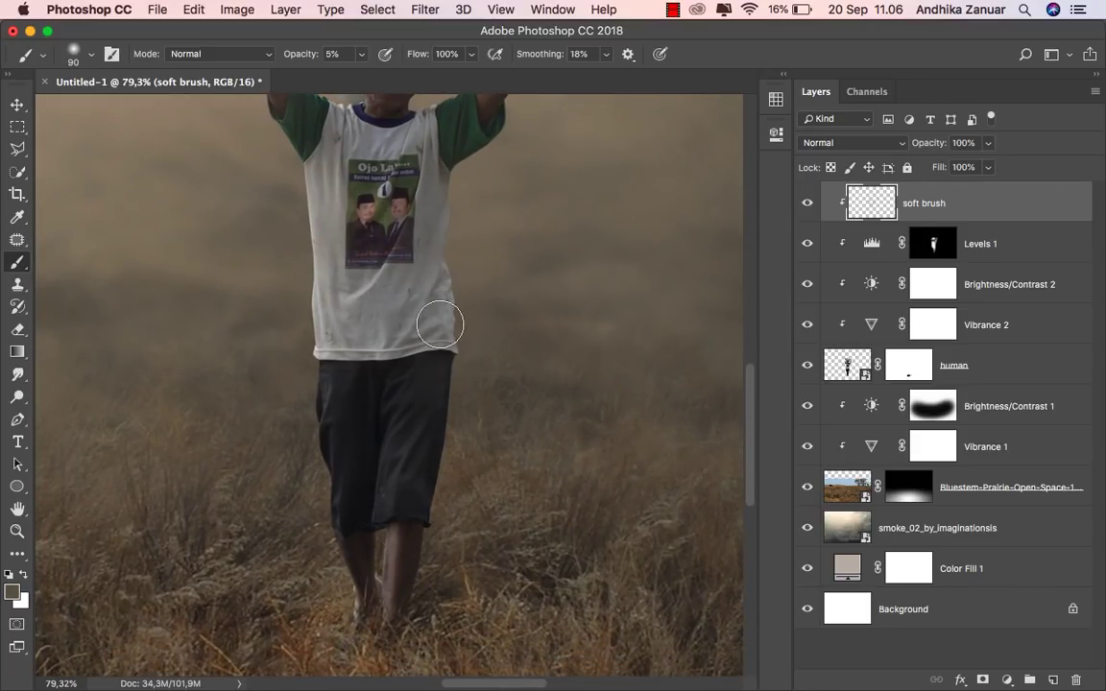
left_click_drag(440, 326, 411, 434)
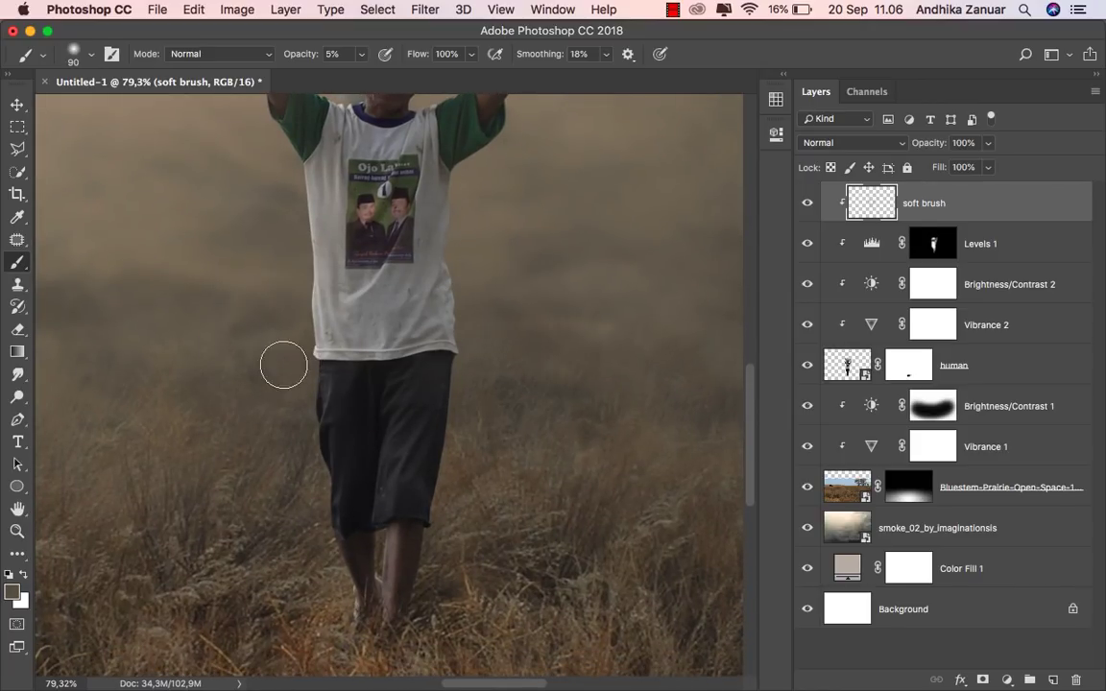
left_click(295, 410, "alt")
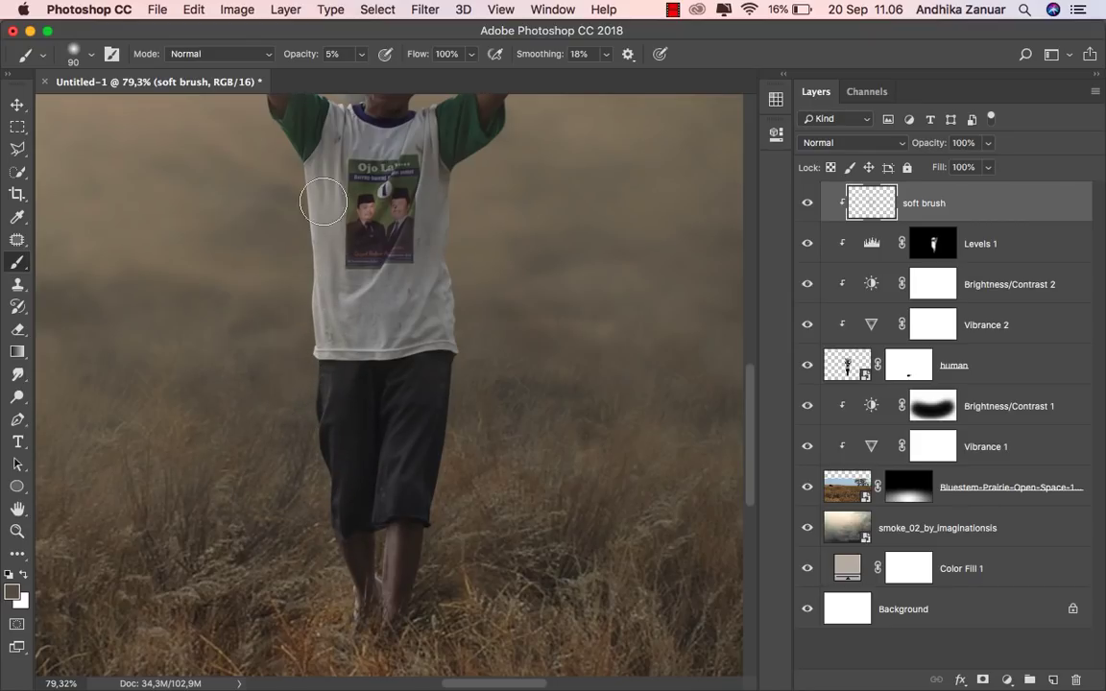
left_click(281, 471, "alt")
left_click_drag(373, 352, 391, 509)
left_click(269, 370, "alt")
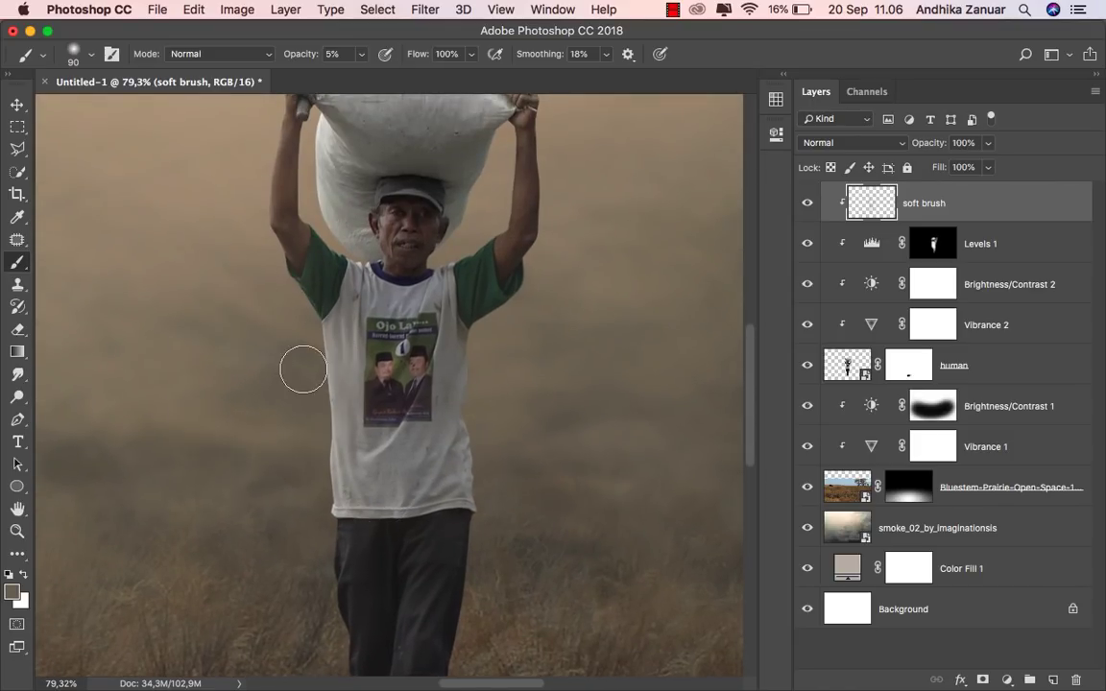
left_click(450, 355, "alt")
Step: Fit the image and compare it with and without the soft brush layer
key("super+0")
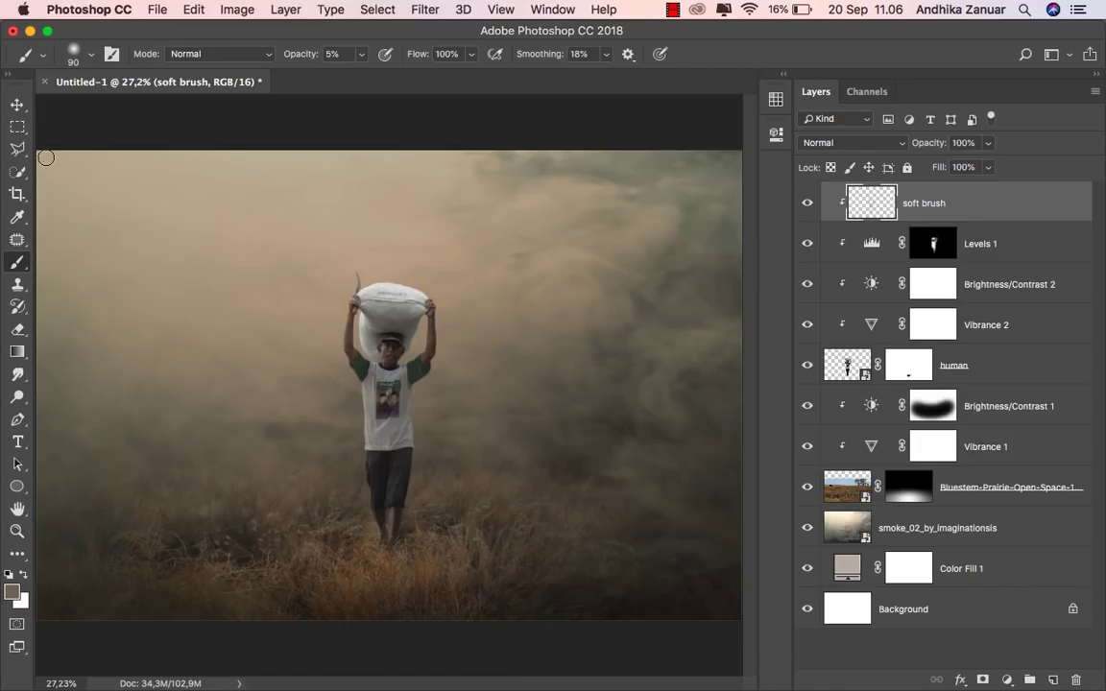
left_click(17, 104)
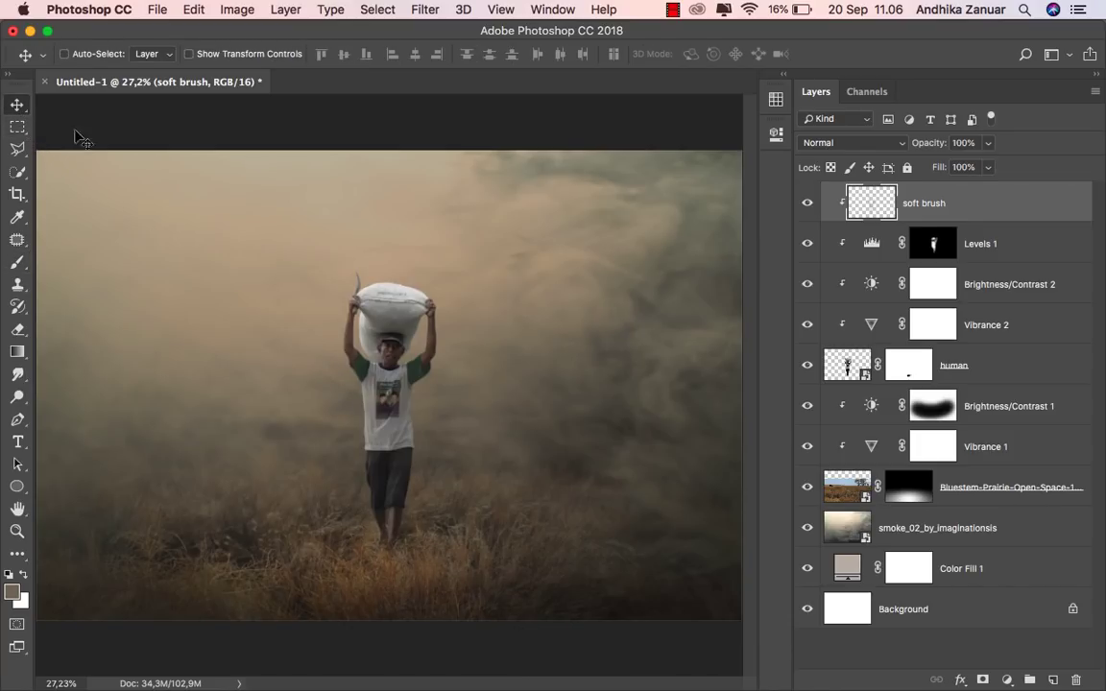
left_click(808, 204)
Step: Add a new layer above Brightness/Contrast 1 and paint a 700 px, 100%-opacity white glow on the man's torso
left_click(982, 399)
left_click(1053, 680)
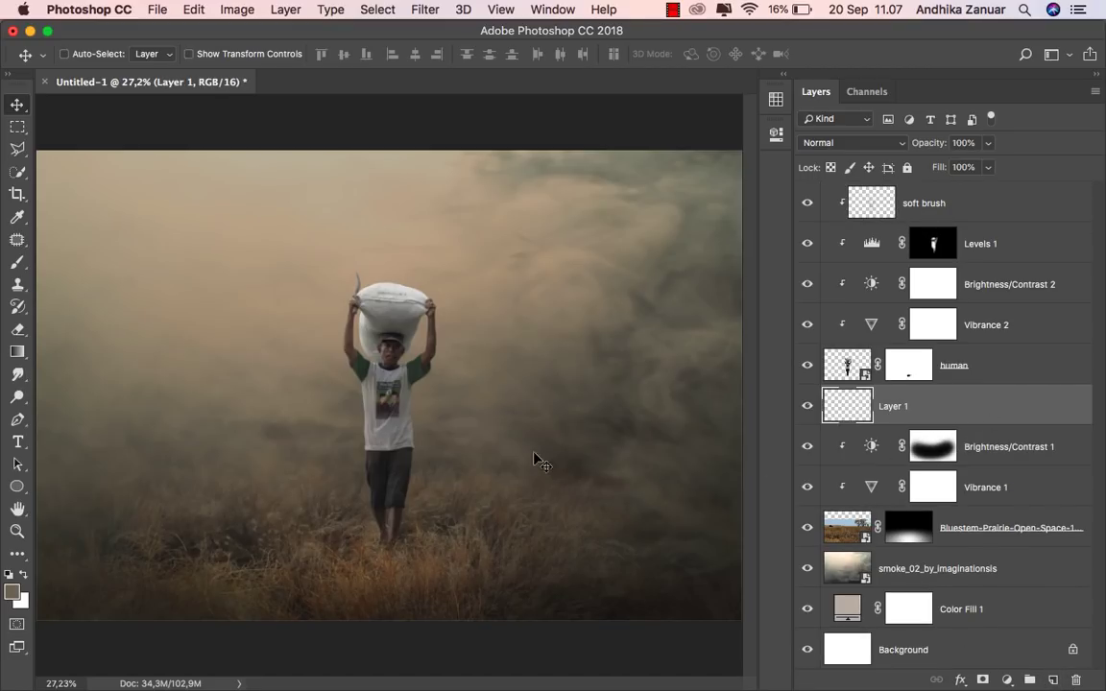
left_click(18, 263)
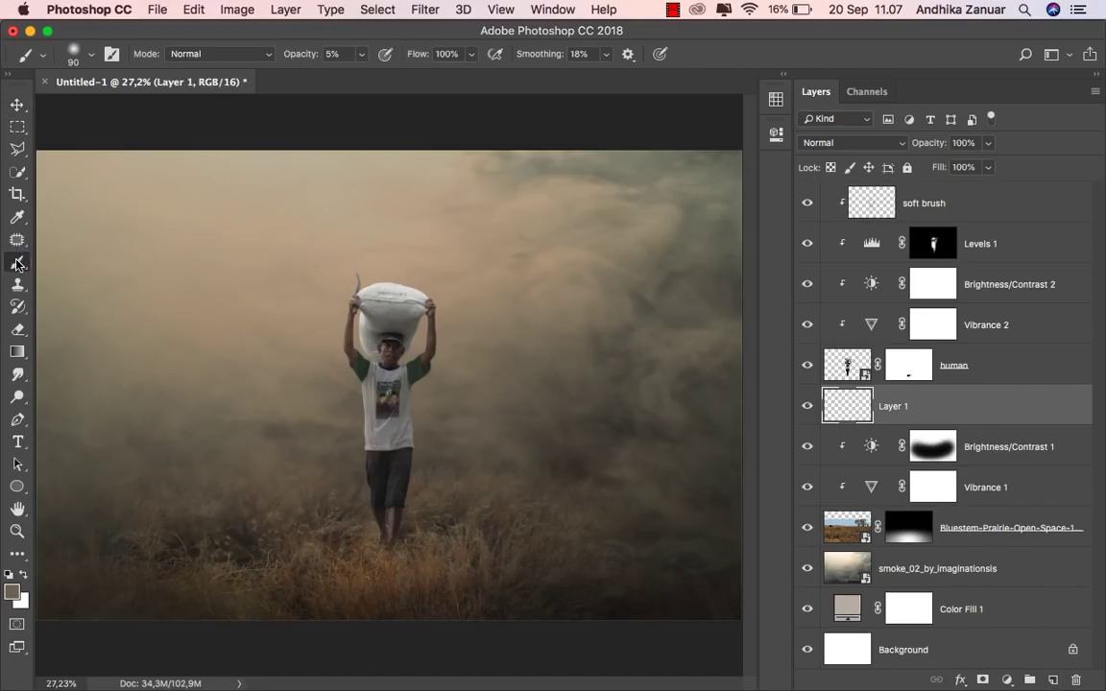
left_click(8, 574)
left_click(362, 55)
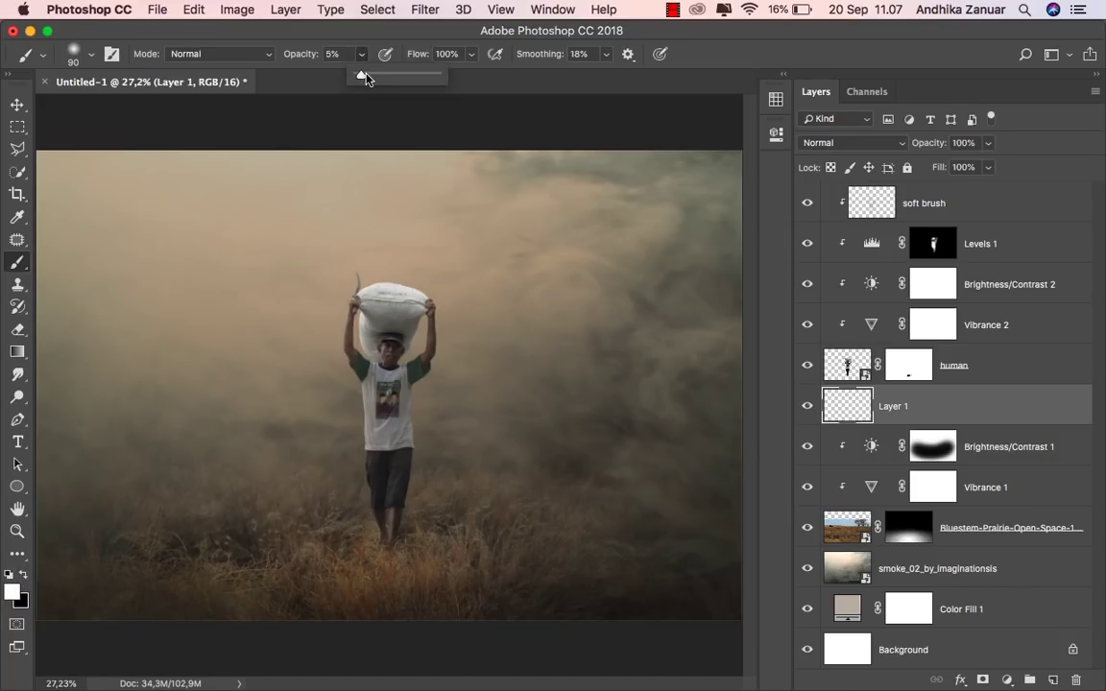
left_click_drag(427, 78, 457, 80)
left_click(425, 36)
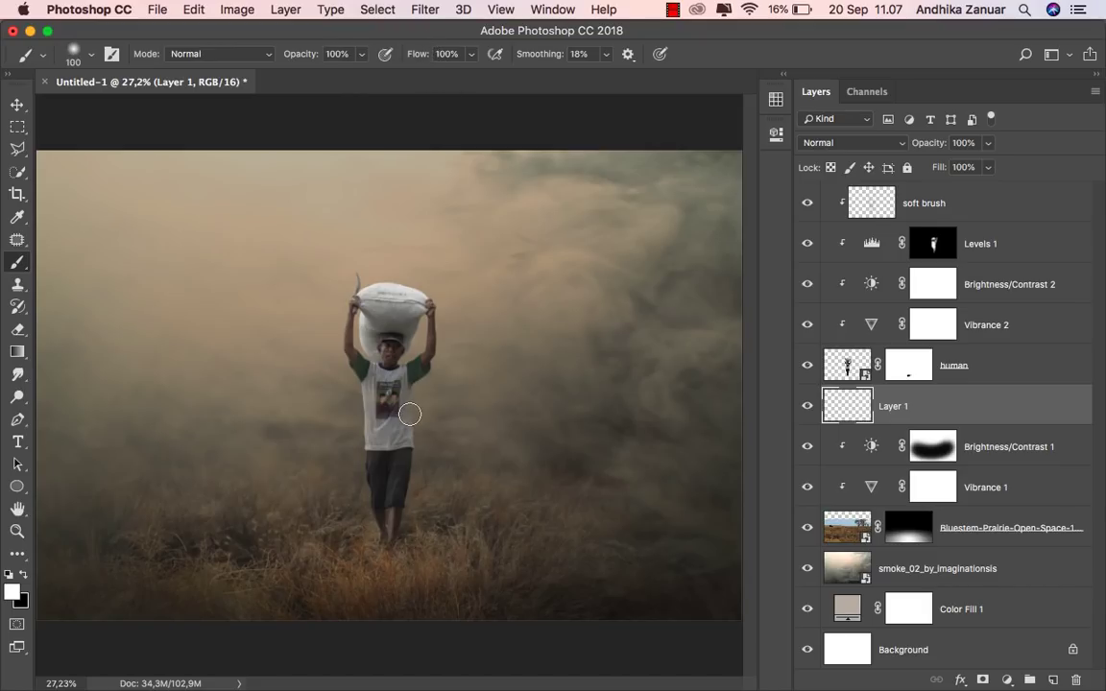
key("bracketright")
key("bracketright")
key("bracketright")
key("bracketright")
key("bracketright")
key("bracketright")
key("bracketright")
key("bracketright")
key("bracketright")
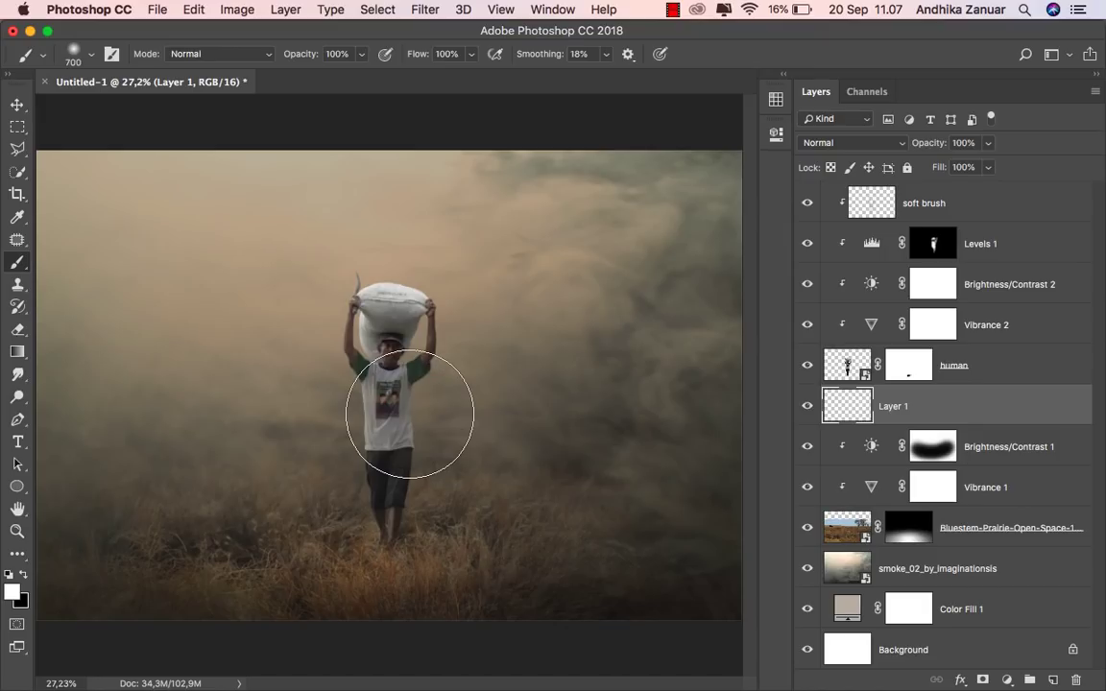
left_click(391, 442)
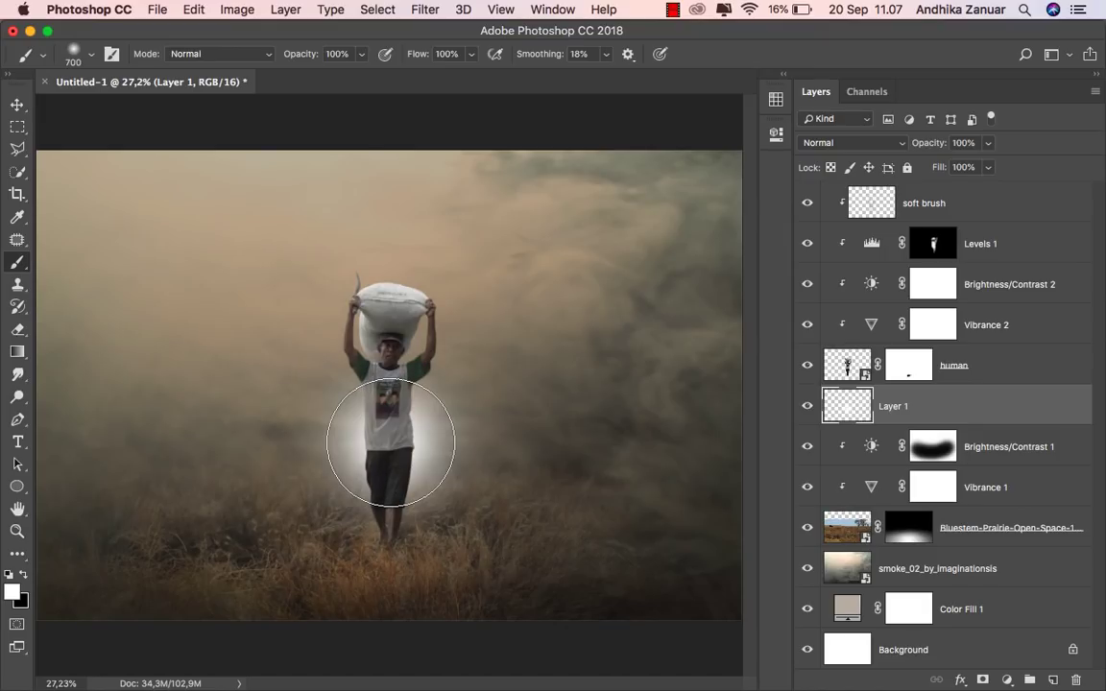
Step: Set the glow layer's blend mode to Overlay and shift the glow down toward the man's legs
left_click(18, 104)
left_click(824, 143)
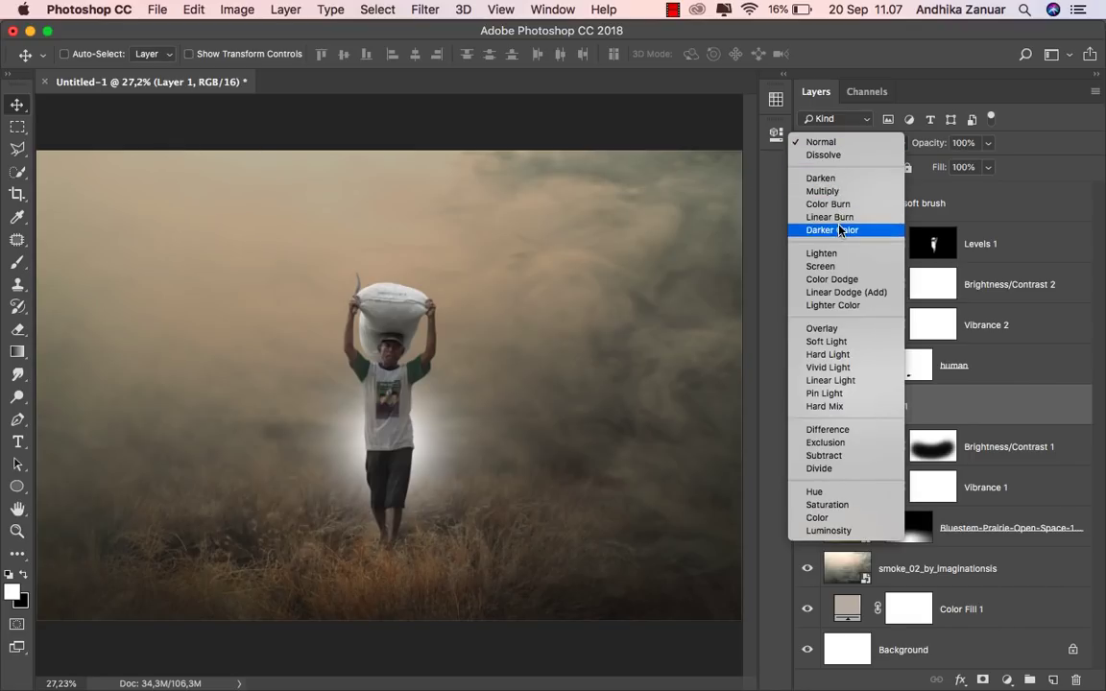
left_click(848, 330)
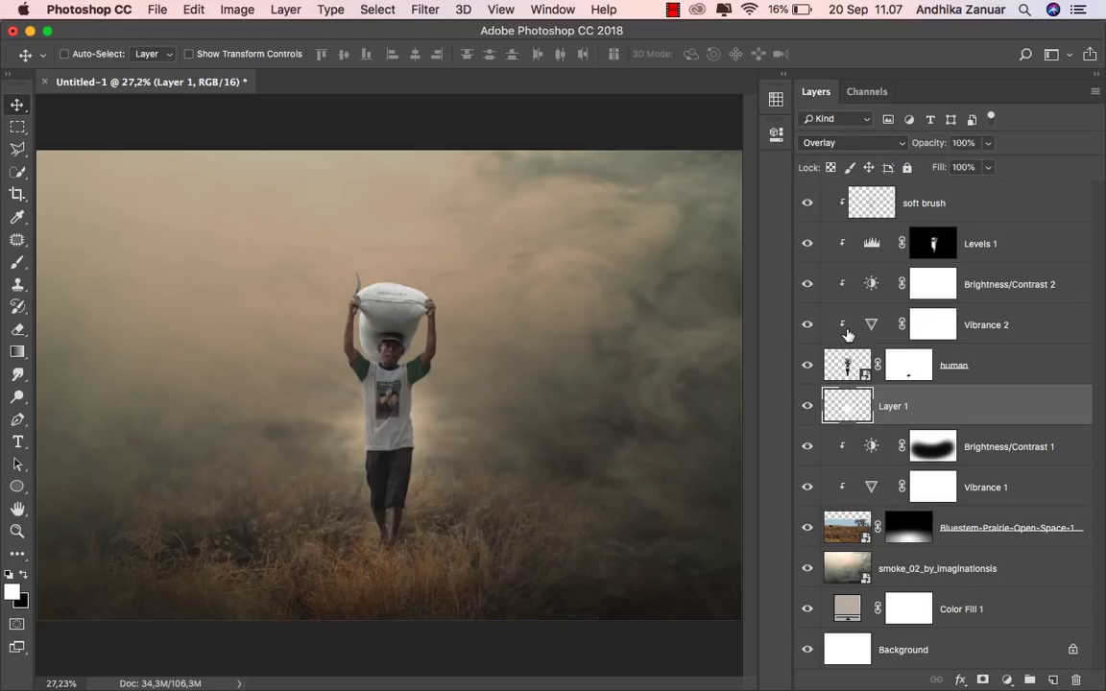
left_click_drag(420, 405, 424, 441)
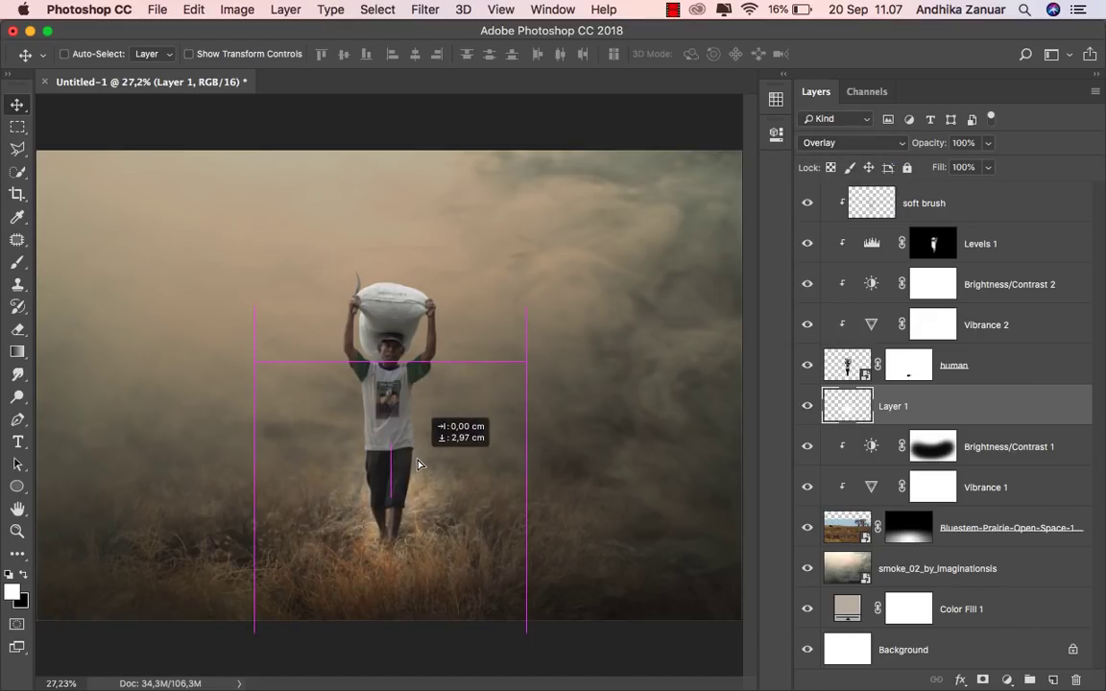
Step: Transform the glow to about 170–182% and stretch it taller, with layer opacity at 30%
key("super+t")
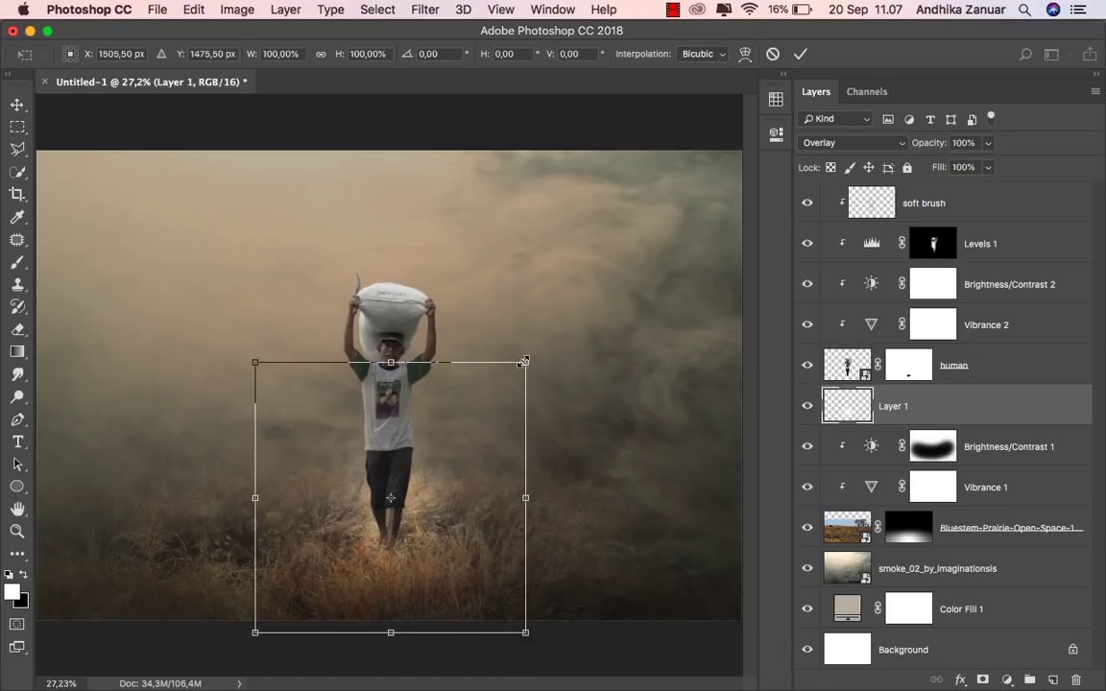
left_click_drag(539, 362, 709, 164)
left_click_drag(622, 279, 532, 324)
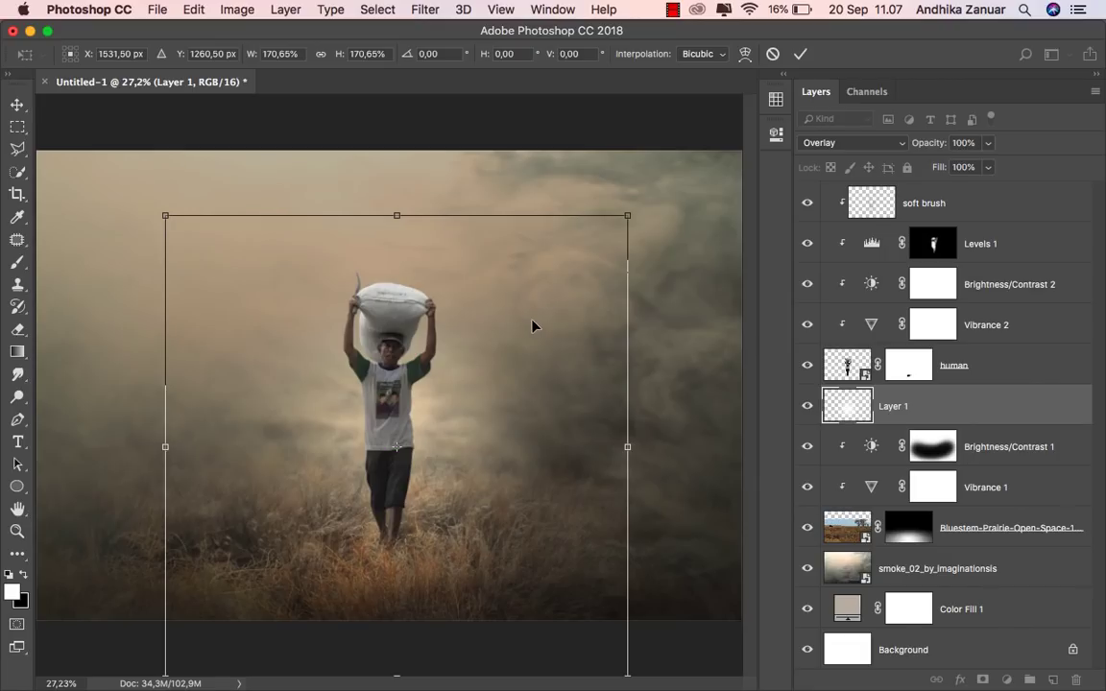
left_click_drag(629, 448, 642, 448)
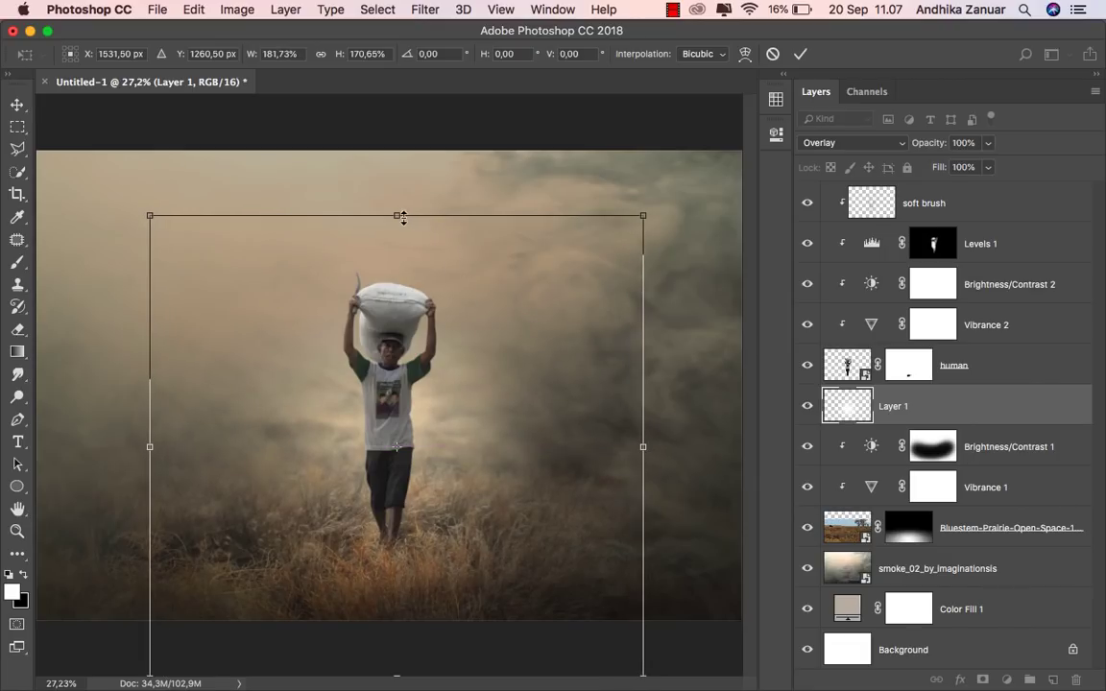
left_click_drag(403, 219, 397, 113)
mouse_move(423, 247)
left_mouse_down()
mouse_move(419, 229)
mouse_move(431, 238)
left_mouse_up()
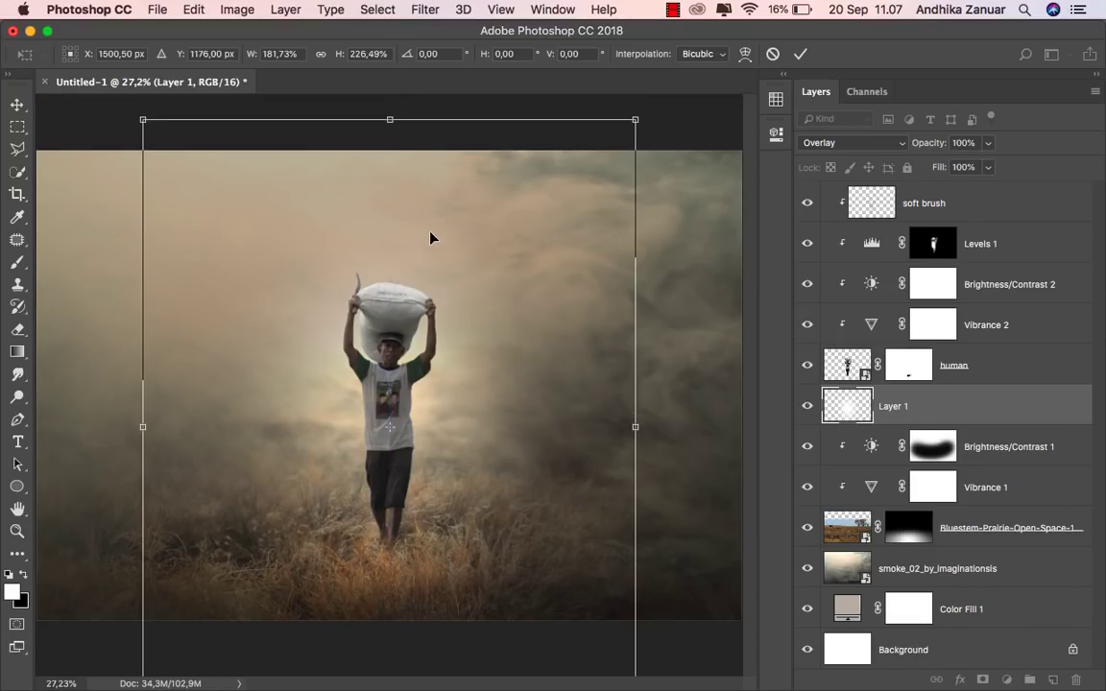
left_click_drag(390, 121, 390, 150)
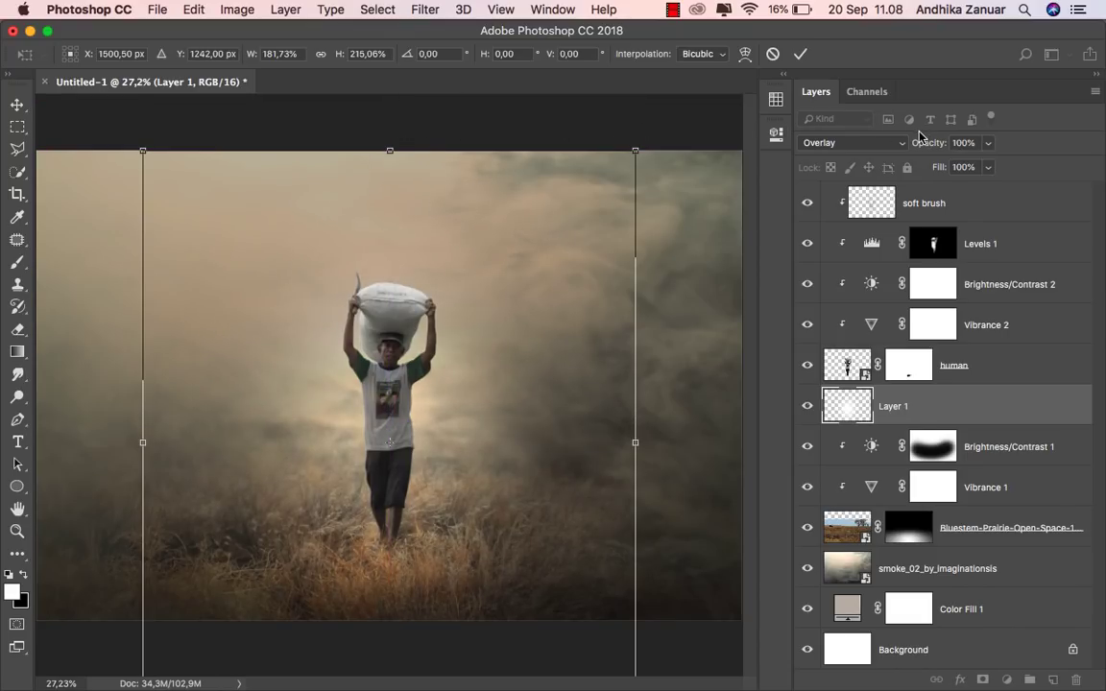
left_click_drag(928, 142, 860, 144)
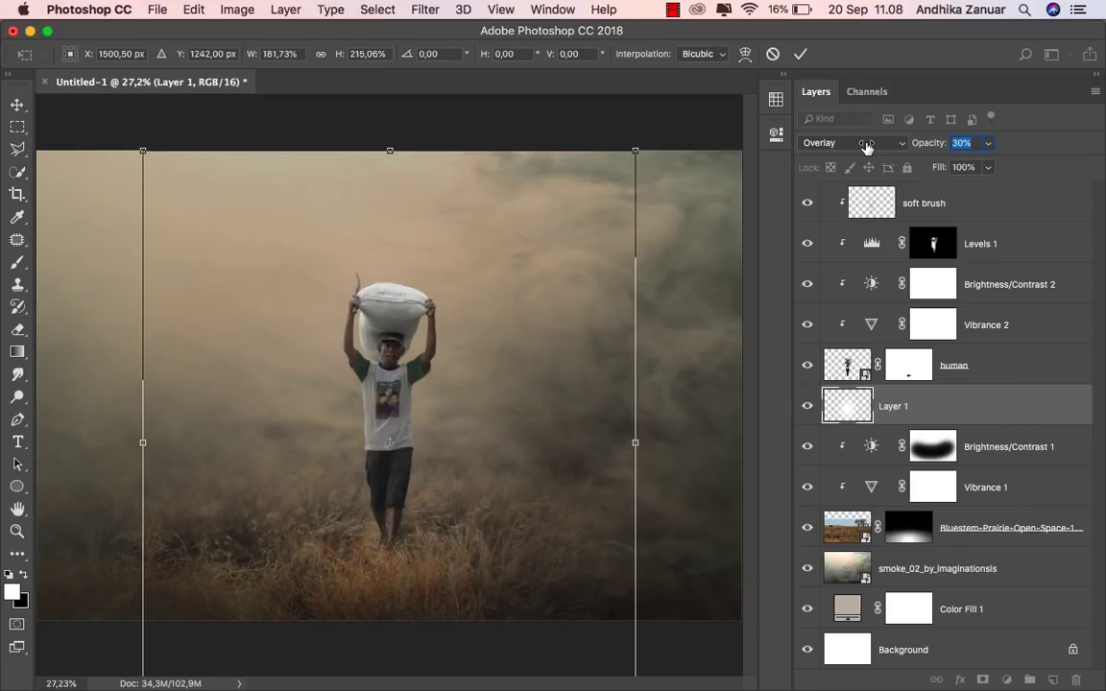
left_click(799, 54)
left_click(809, 405)
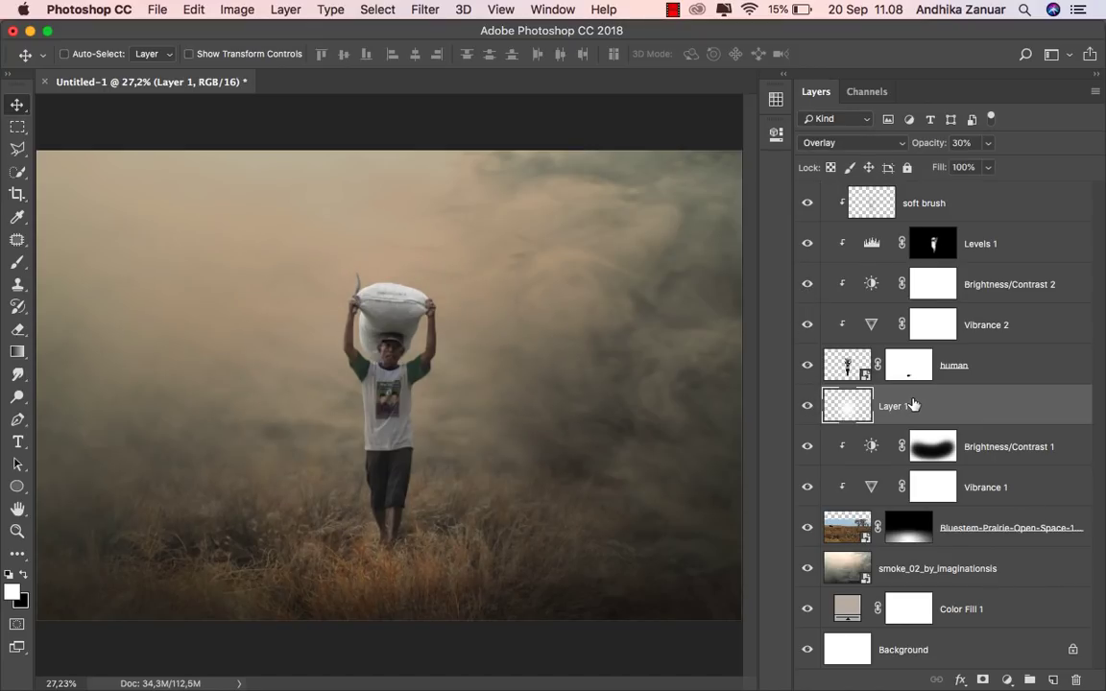
Step: Add a new layer named 'shadow' above the glow layer
left_click(1052, 680)
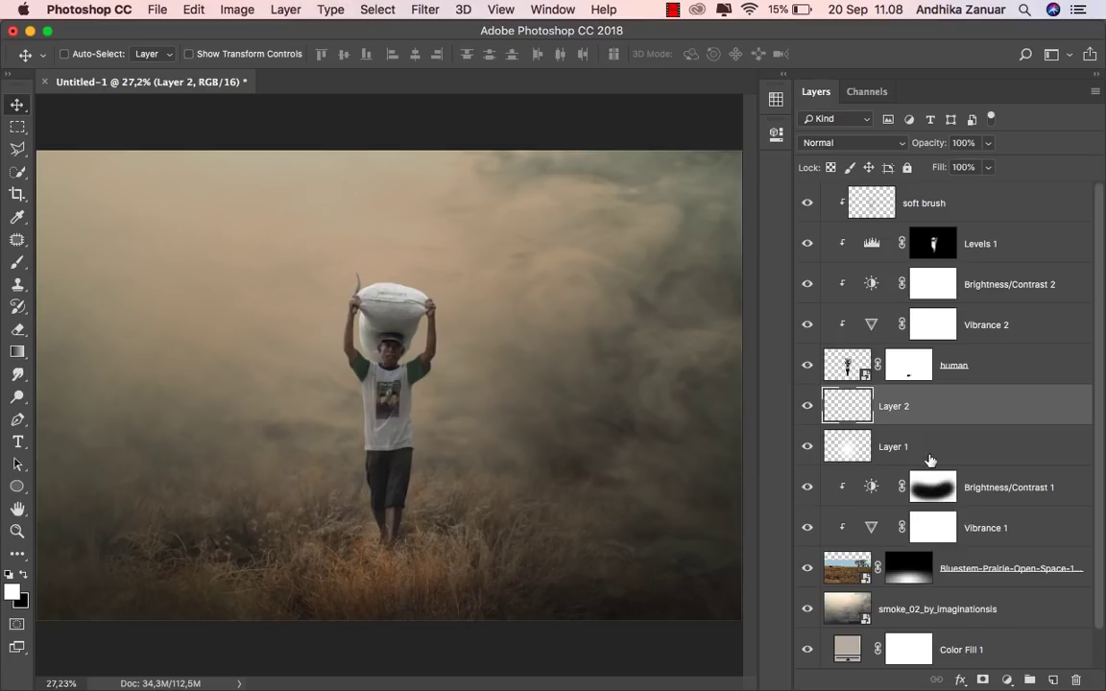
double_click(899, 405)
type("shadow")
key("Return")
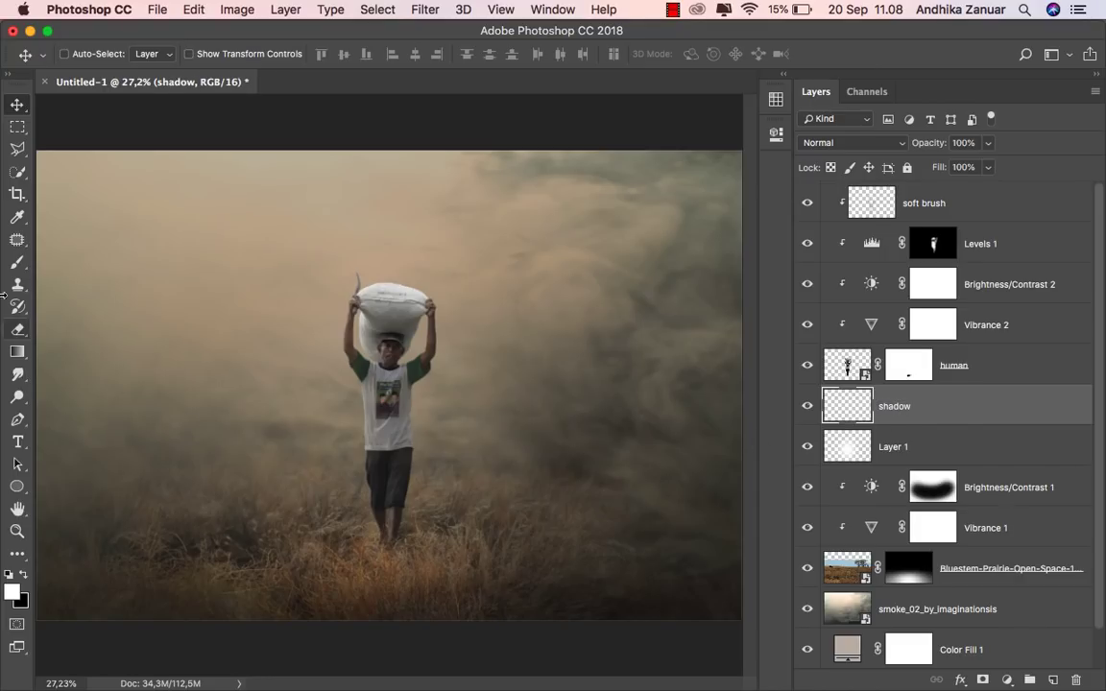
Step: Set up a black 60 px brush at reduced opacity
left_click(16, 260)
left_click(24, 573)
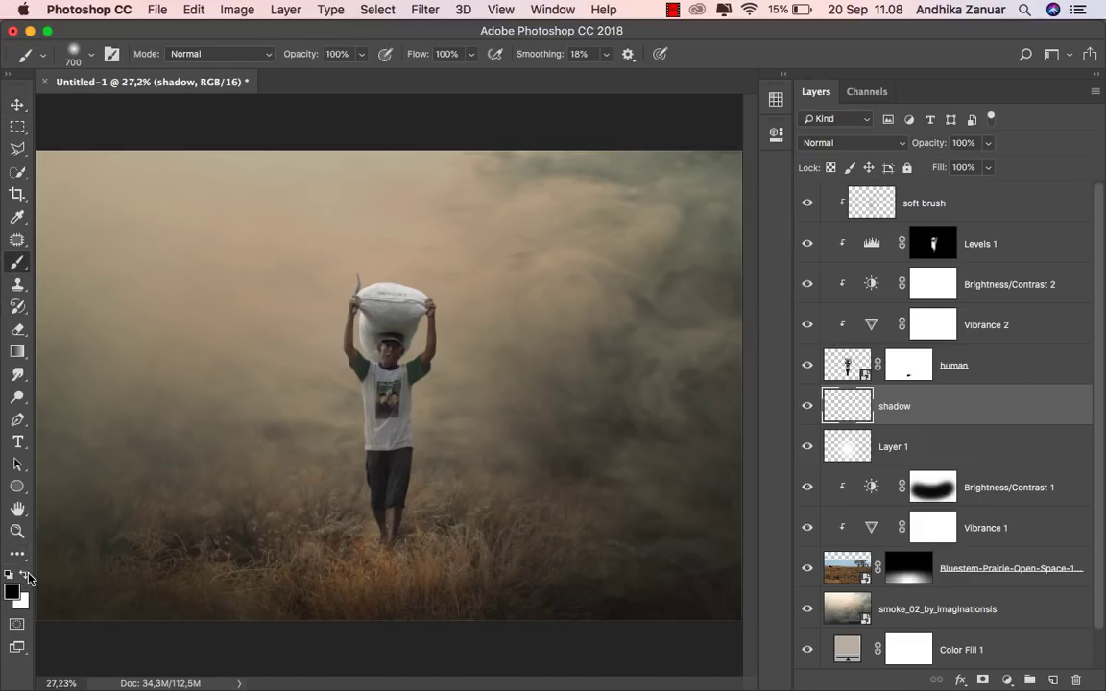
left_click(361, 55)
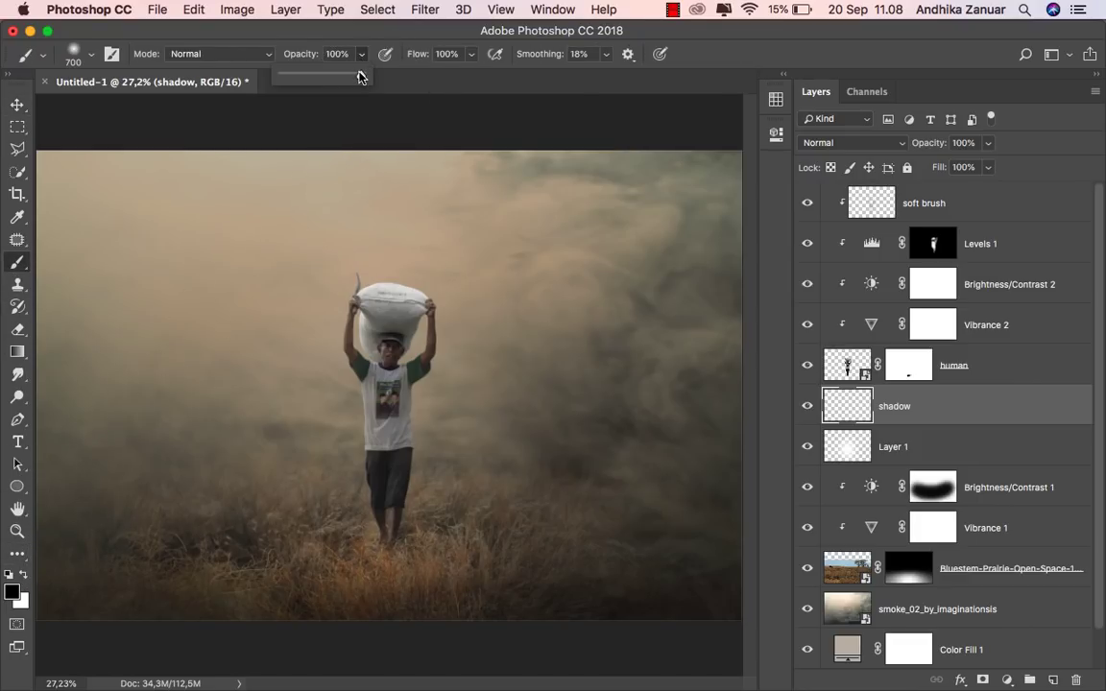
left_click_drag(363, 74, 306, 77)
left_click(91, 55)
type("60")
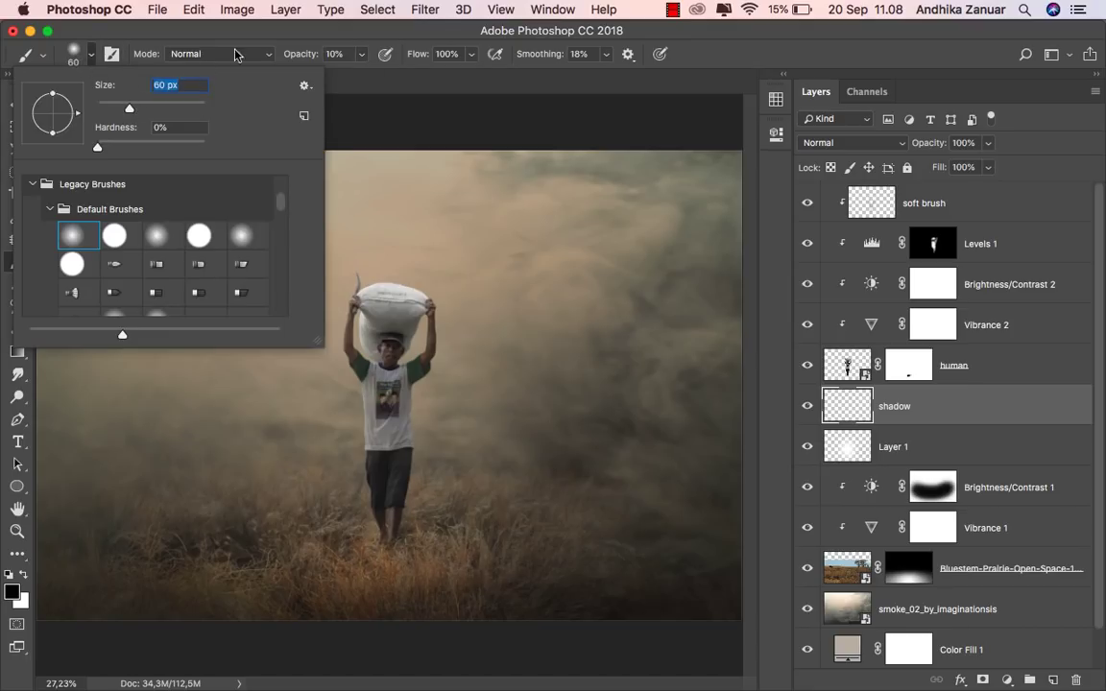
key("Return")
scroll(444, 581, "up", 1)
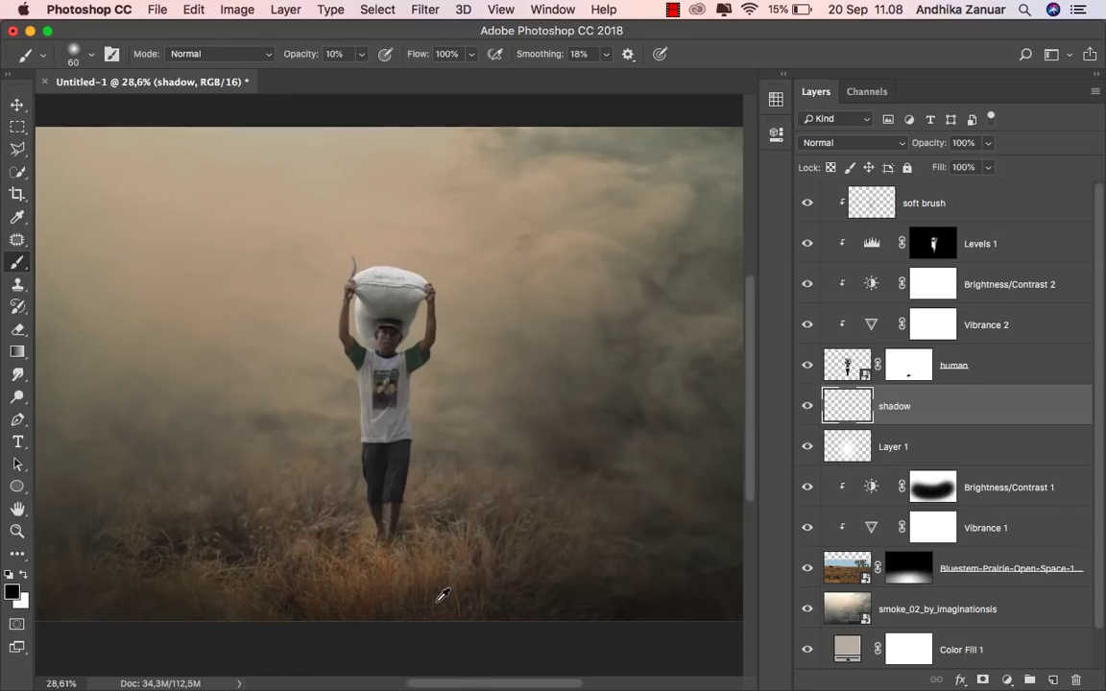
scroll(446, 576, "up", 1)
scroll(452, 568, "up", 1)
scroll(394, 557, "right", 3)
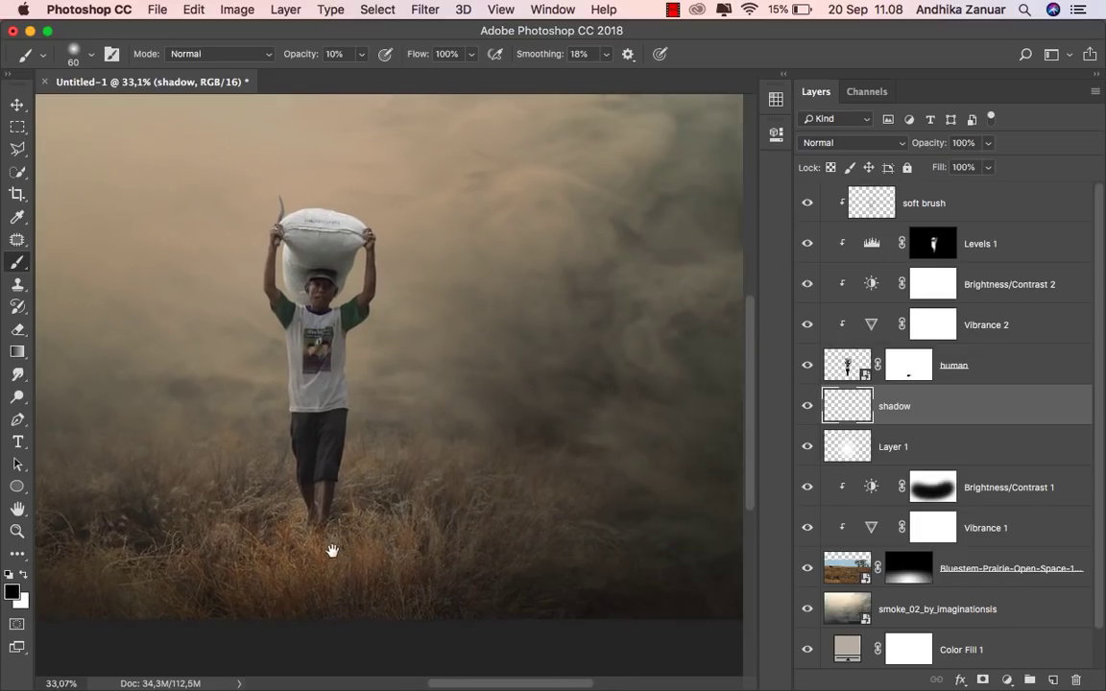
scroll(307, 544, "right", 3)
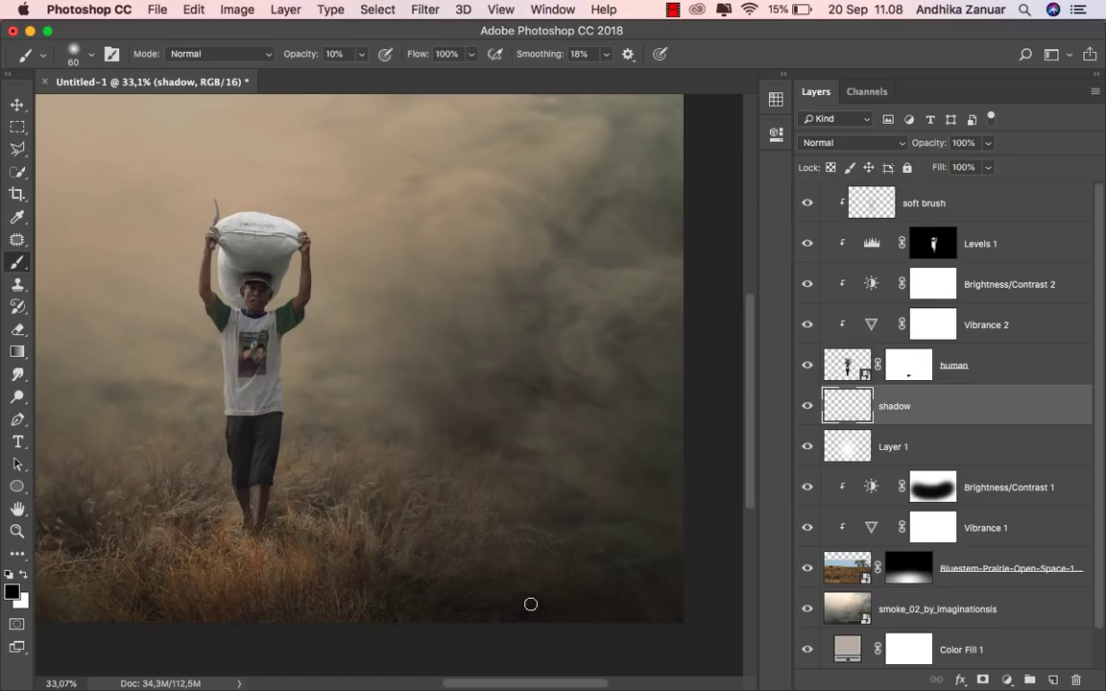
Step: Paint a faint shadow under the boy's feet, nudge it into place, and set the layer to 46% opacity
left_click_drag(509, 597, 273, 526)
left_click(16, 106)
left_click_drag(410, 506, 413, 512)
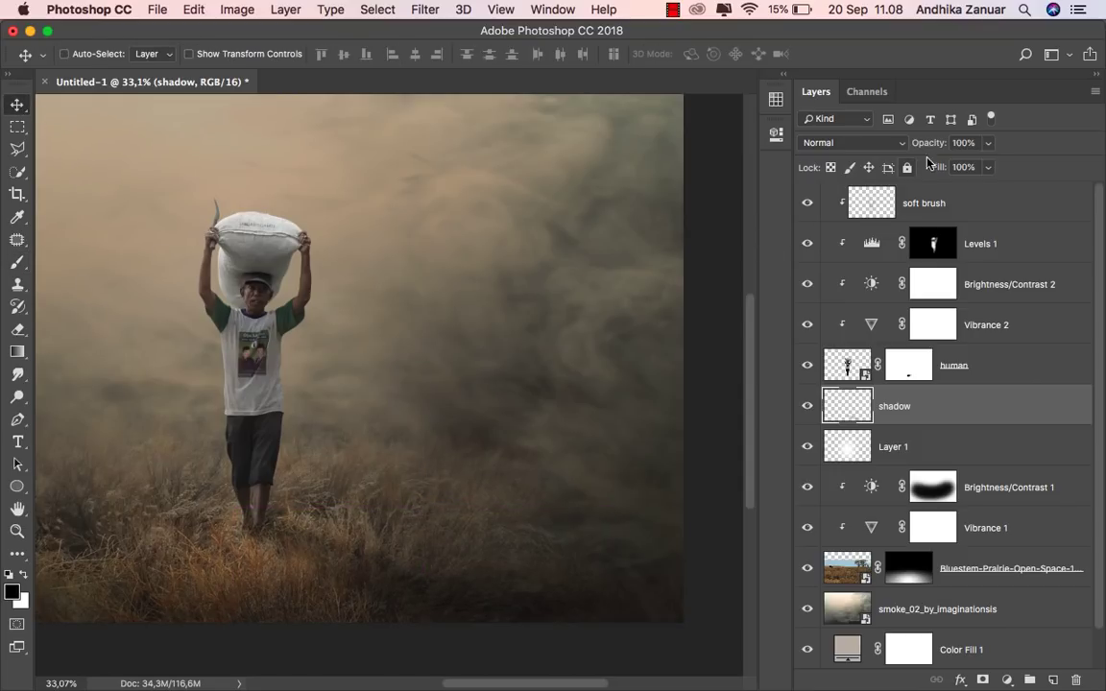
left_click(987, 143)
left_click_drag(988, 166, 940, 168)
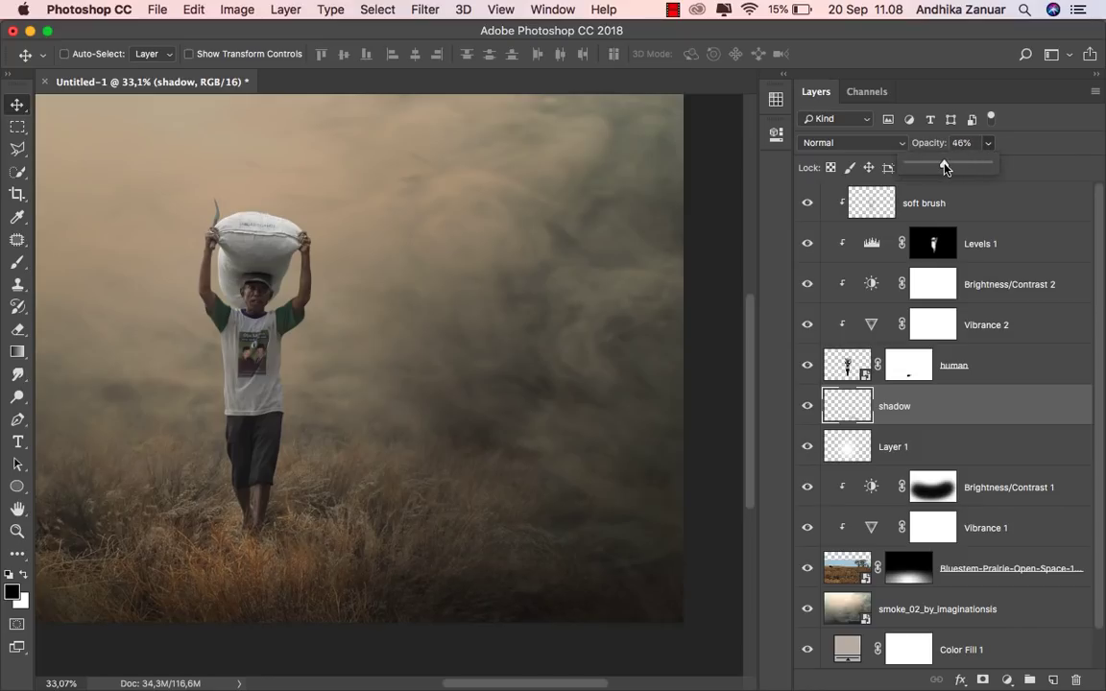
left_click(534, 383)
key("super+0")
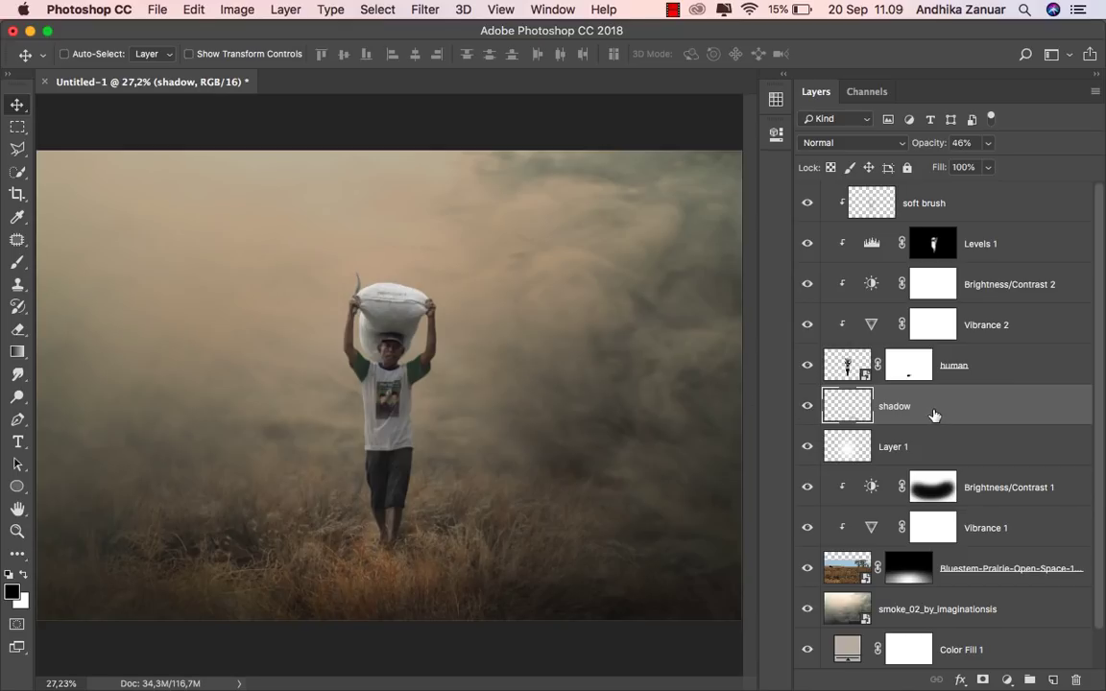
Step: Add a Gradient Map adjustment layer at the top of the layer stack
left_click(973, 201)
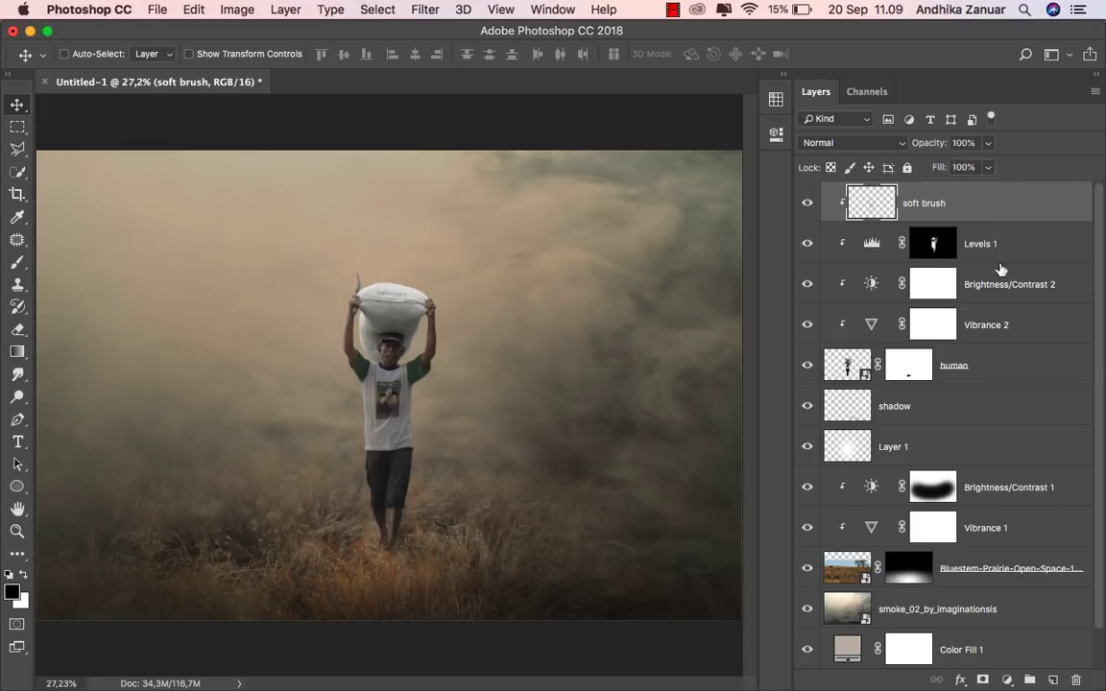
left_click(1006, 680)
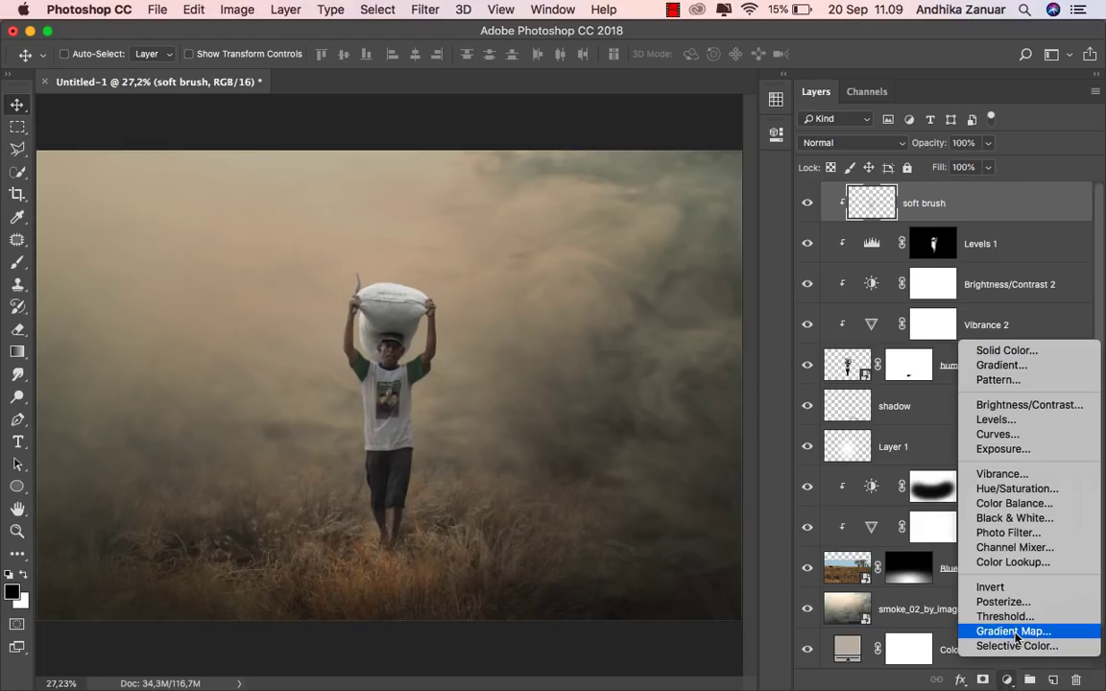
left_click(1010, 631)
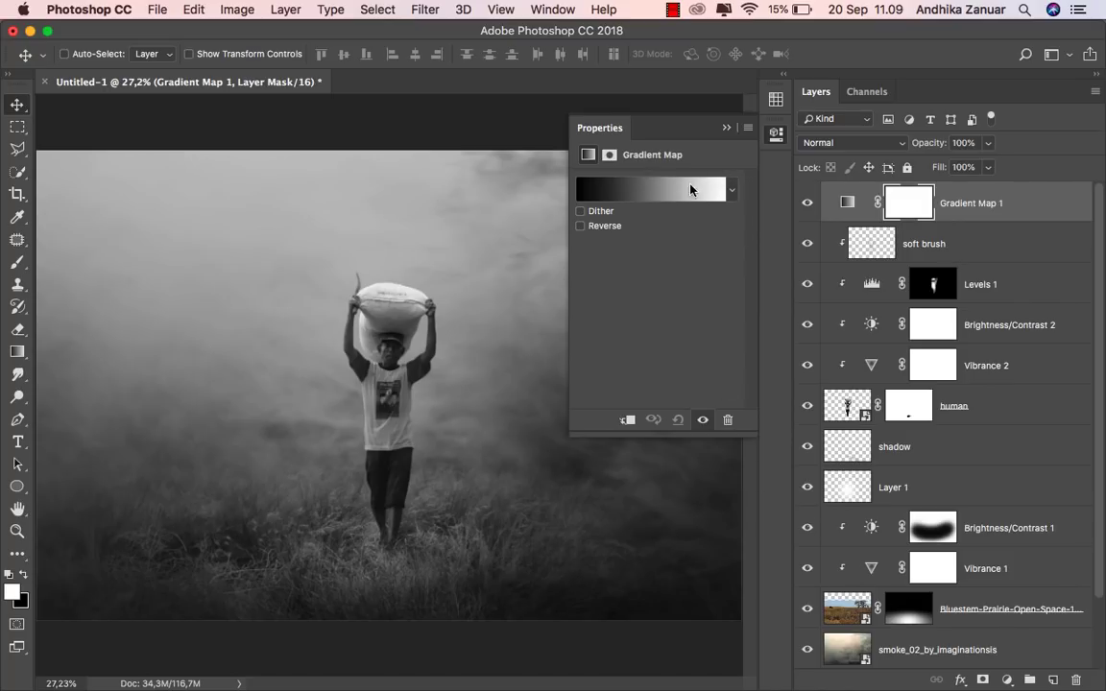
left_click(728, 129)
Step: Blend the Gradient Map in Overlay mode at 10% opacity
left_click(859, 143)
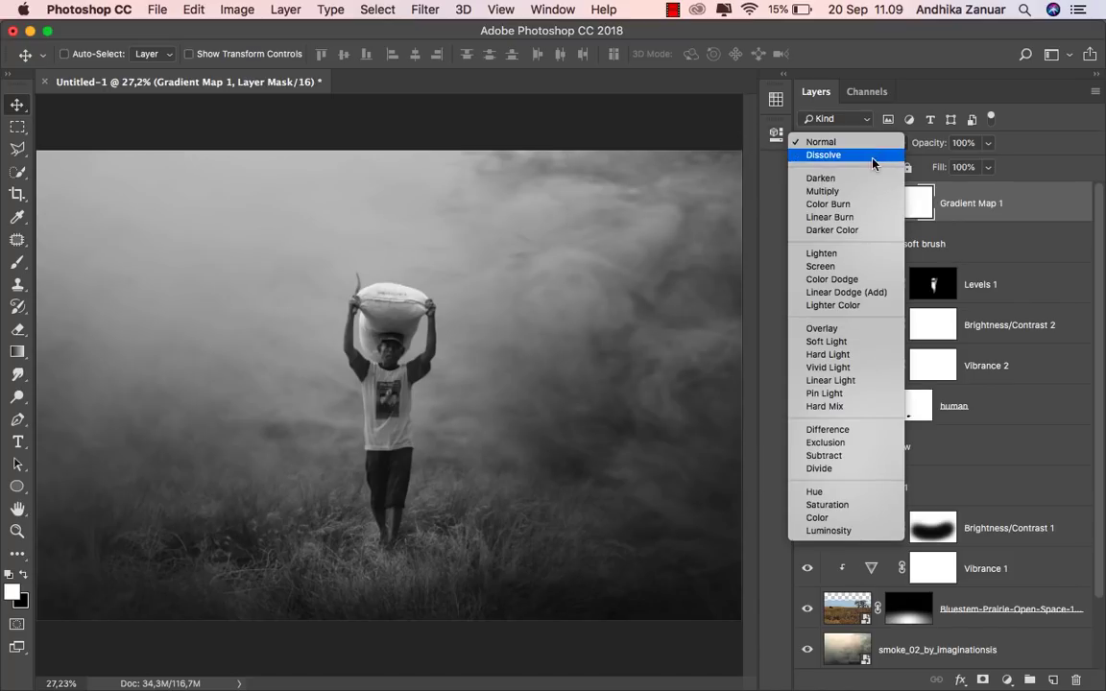
left_click(861, 327)
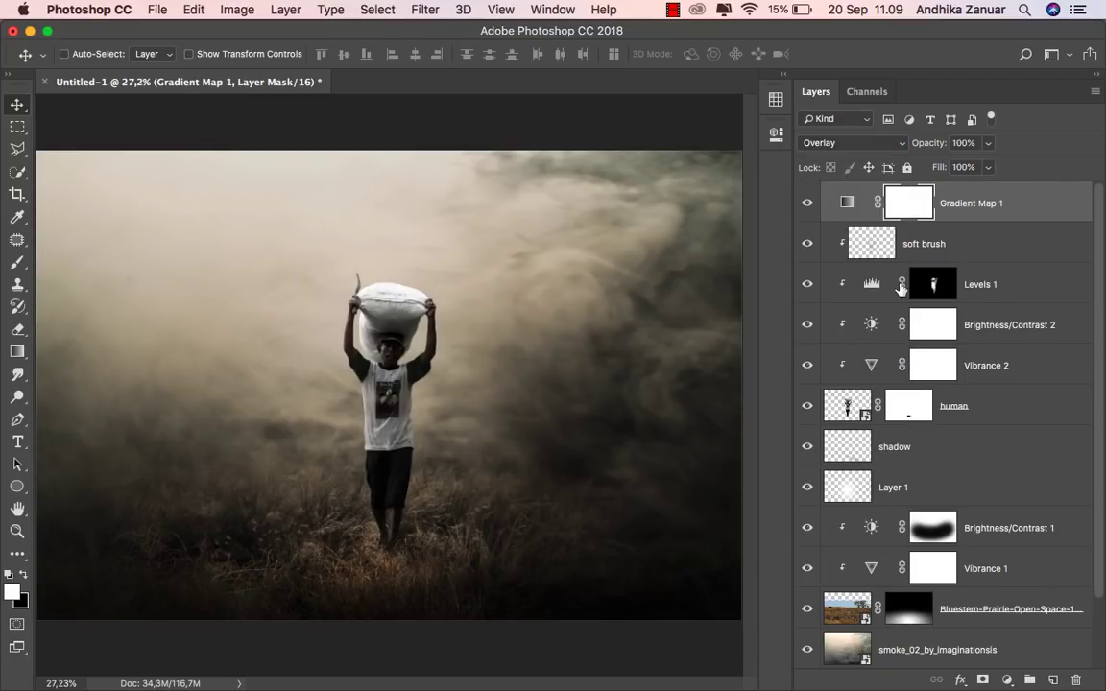
left_click(989, 144)
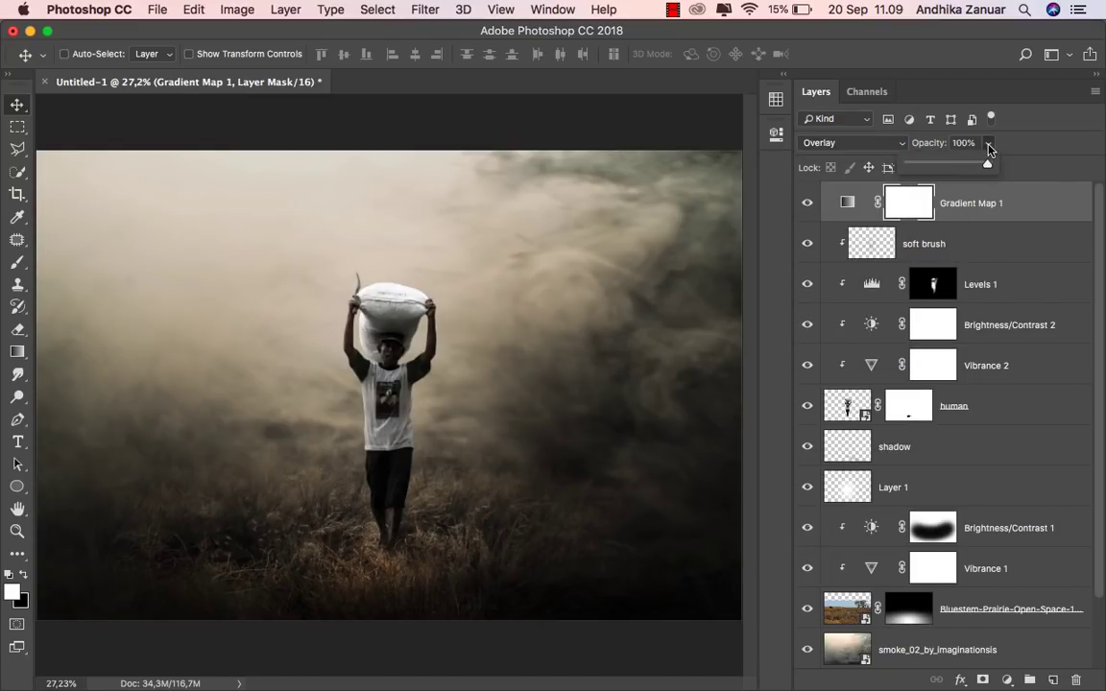
left_click_drag(940, 166, 916, 167)
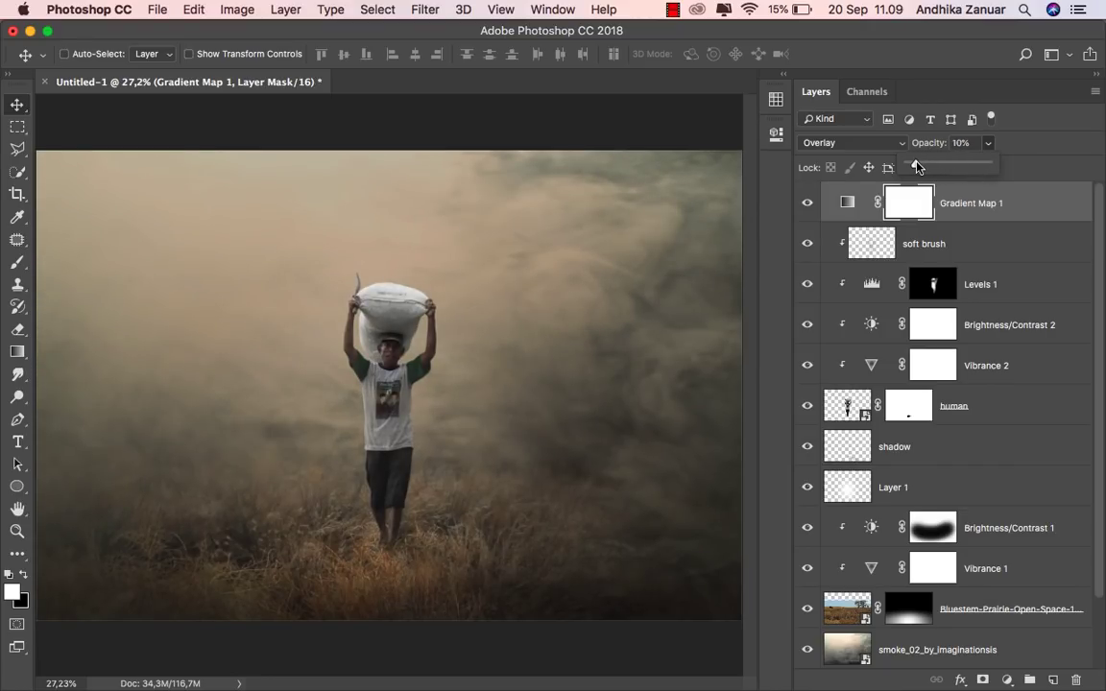
left_click(964, 211)
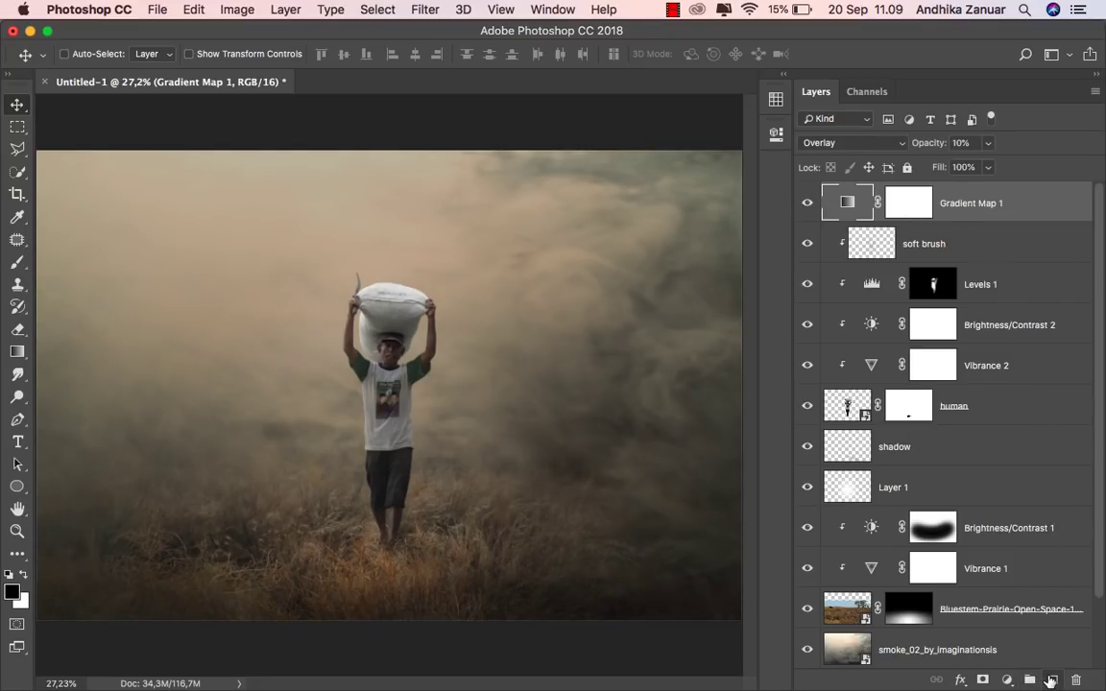
Step: Add a new top layer and stamp all visible layers into it with Cmd+Opt+Shift+E
key("ctrl+alt+shift+n")
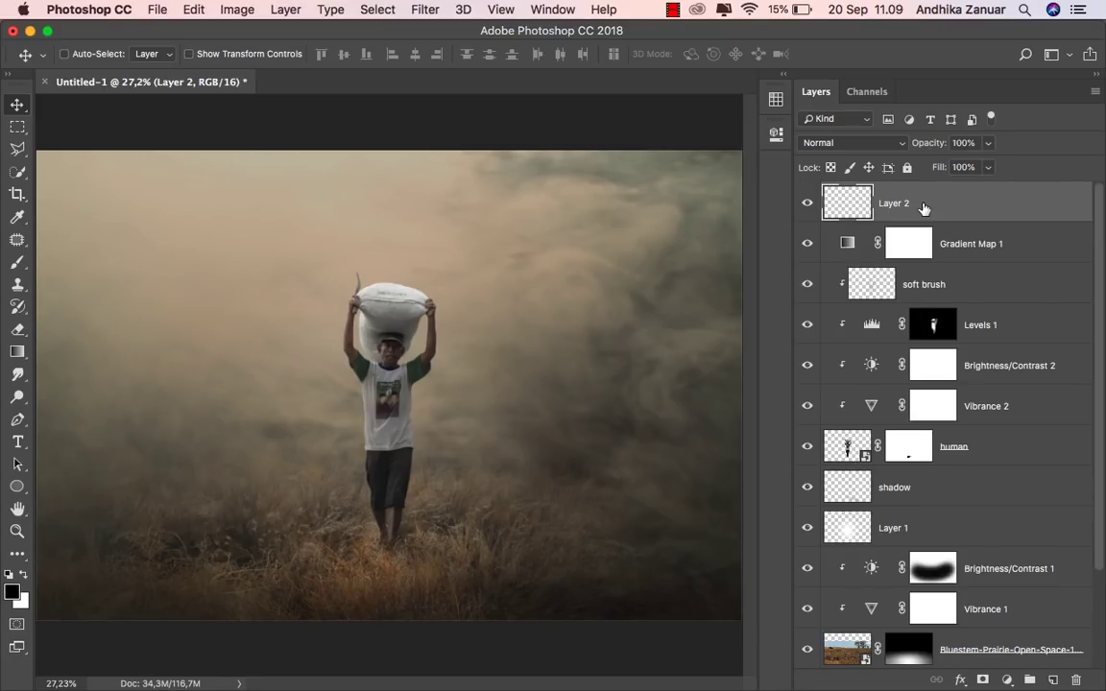
key("ctrl+alt+shift+e")
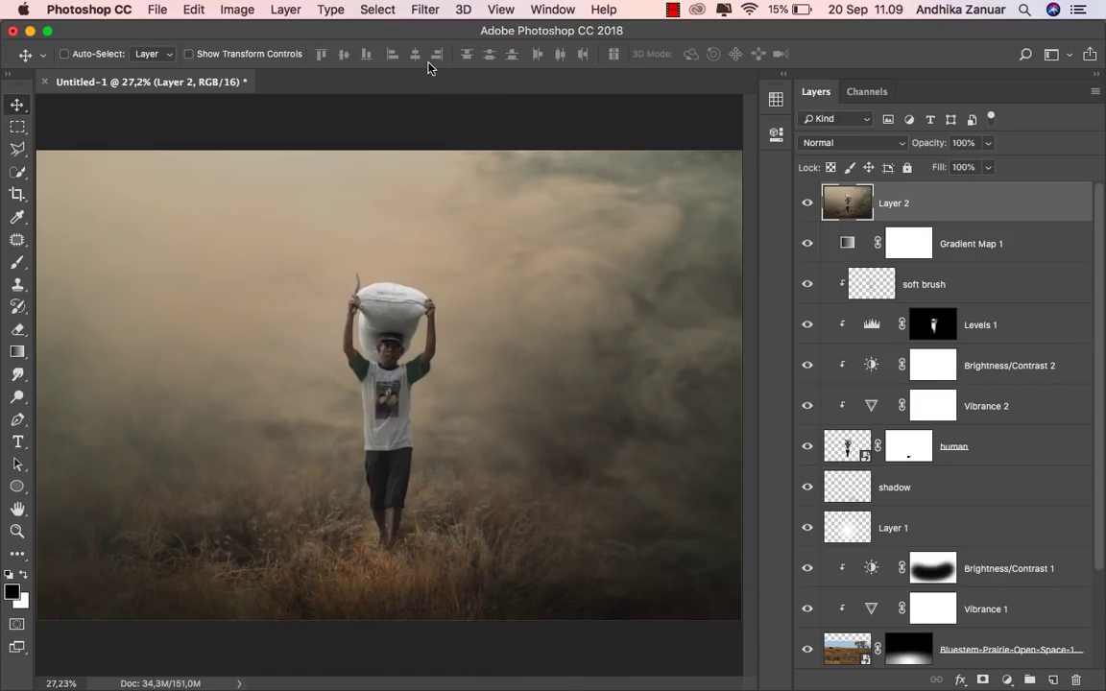
left_click(422, 11)
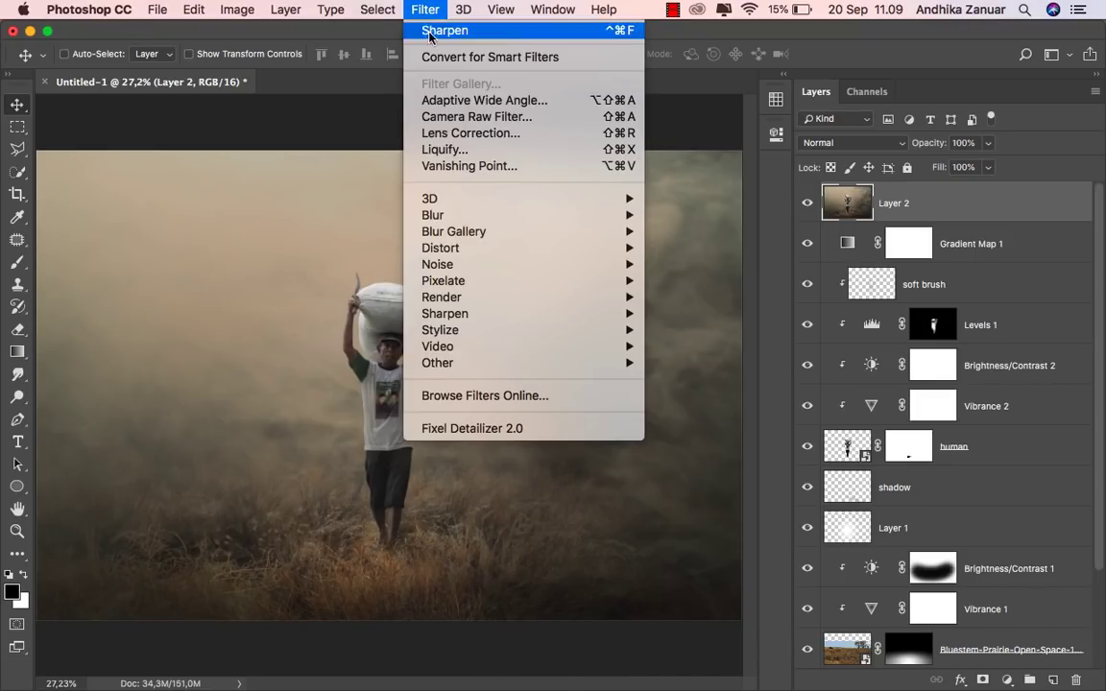
Step: In Camera Raw, set Clarity +13, Highlights +18, Shadows +7 and Whites +9 on Layer 2
left_click(470, 117)
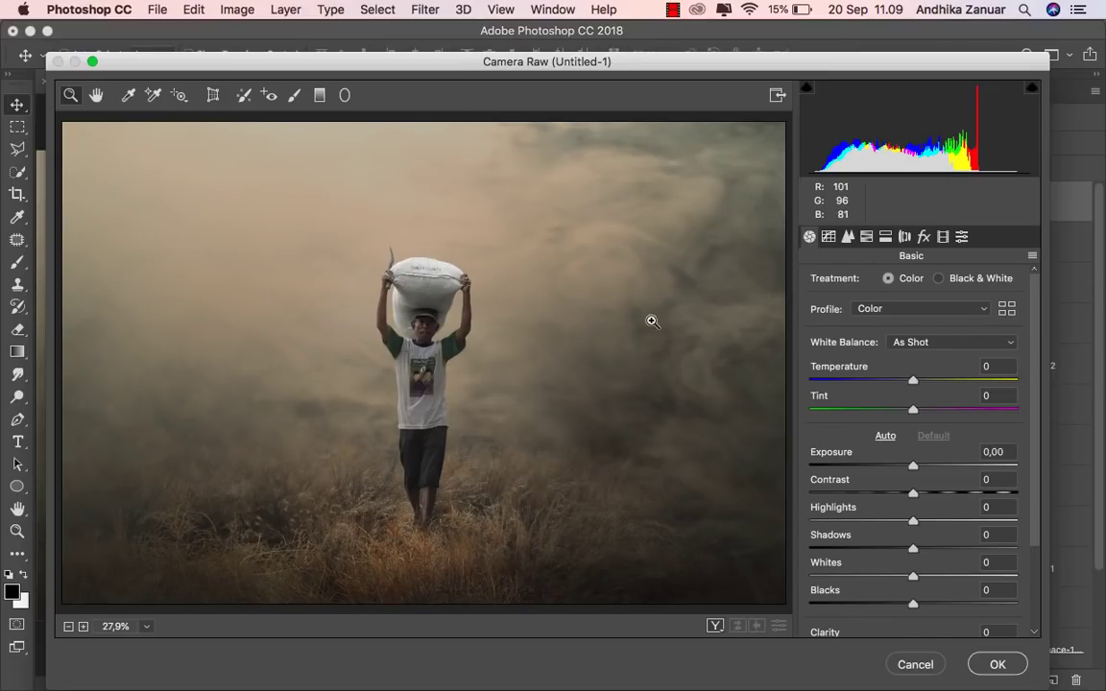
scroll(1035, 451, "down", 2)
left_click_drag(1035, 449, 1035, 490)
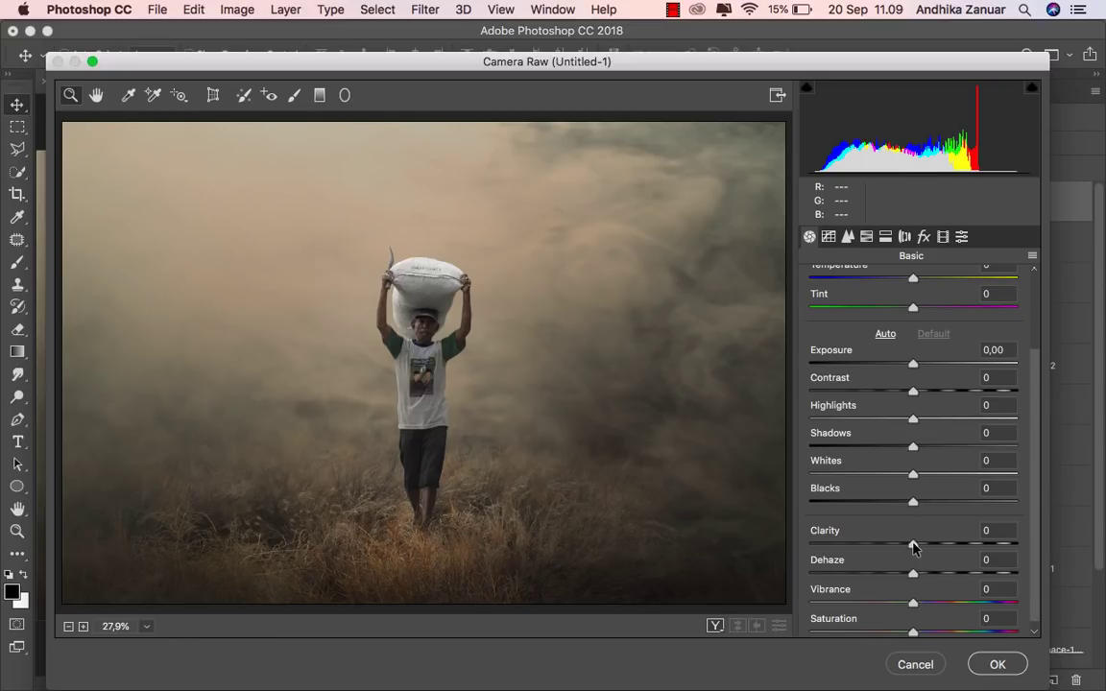
left_click_drag(913, 544, 926, 545)
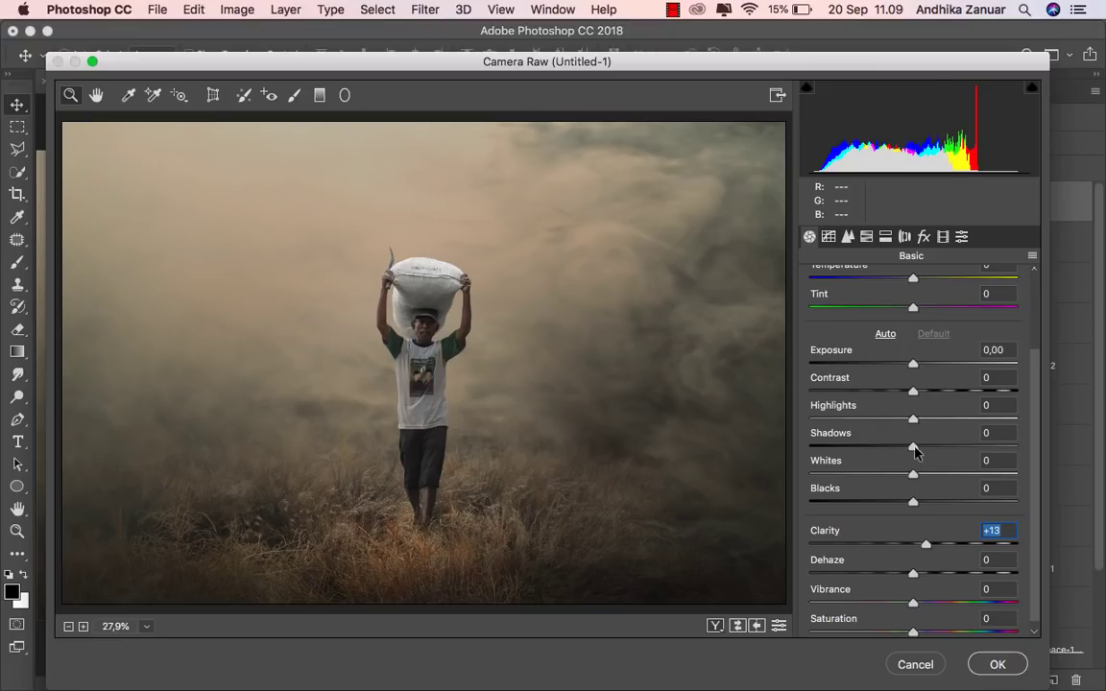
left_click_drag(913, 446, 931, 420)
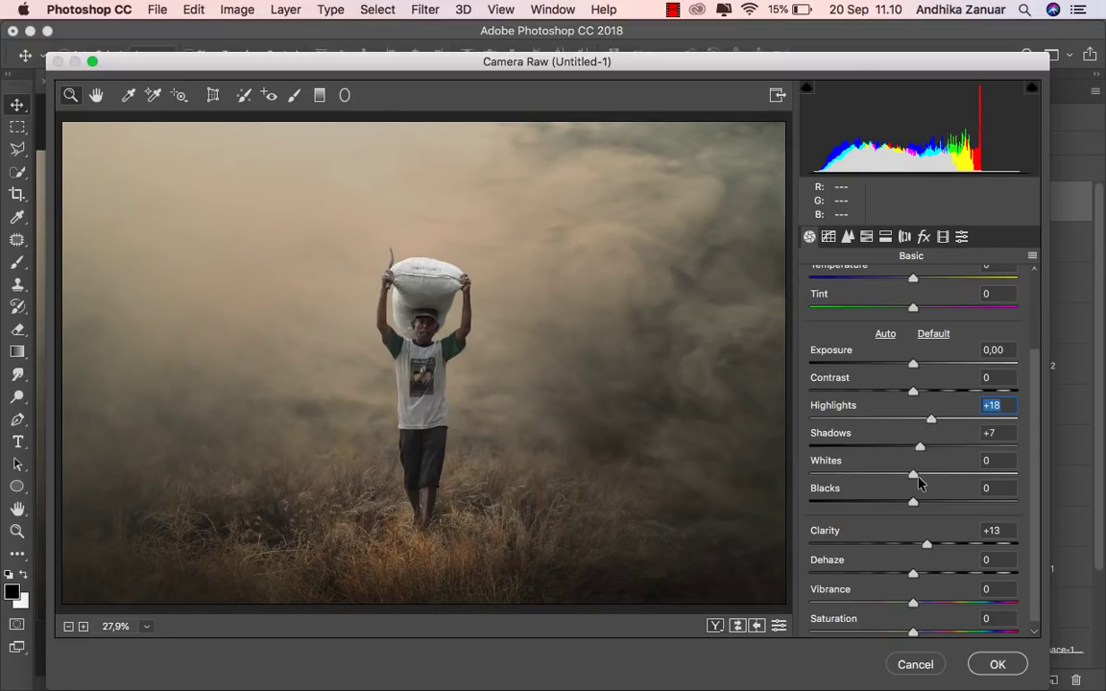
left_click_drag(913, 474, 915, 502)
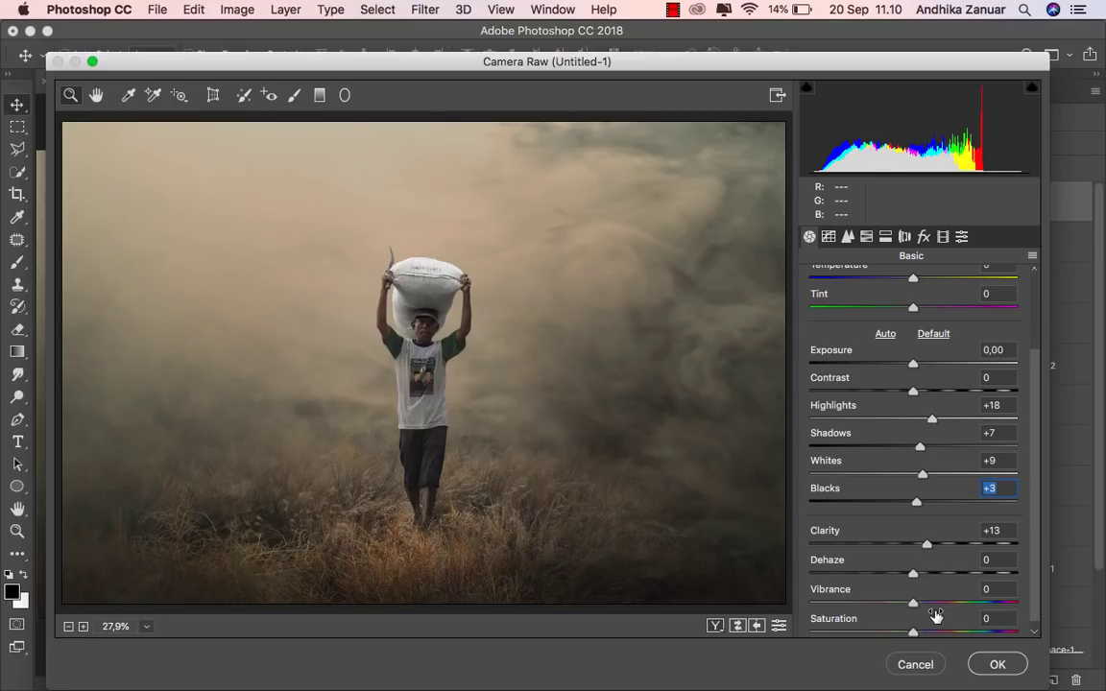
Step: Add a -7 vignette, set Temperature -3 and Tint +2, then apply the Camera Raw grade
left_click(923, 236)
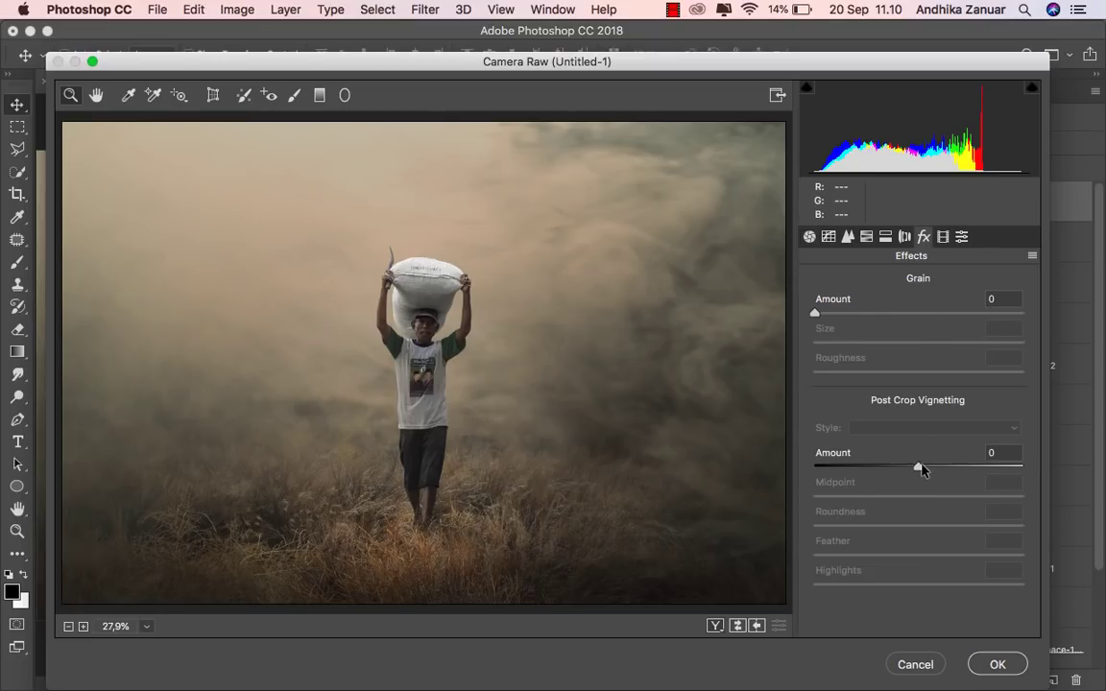
left_click_drag(919, 468, 912, 468)
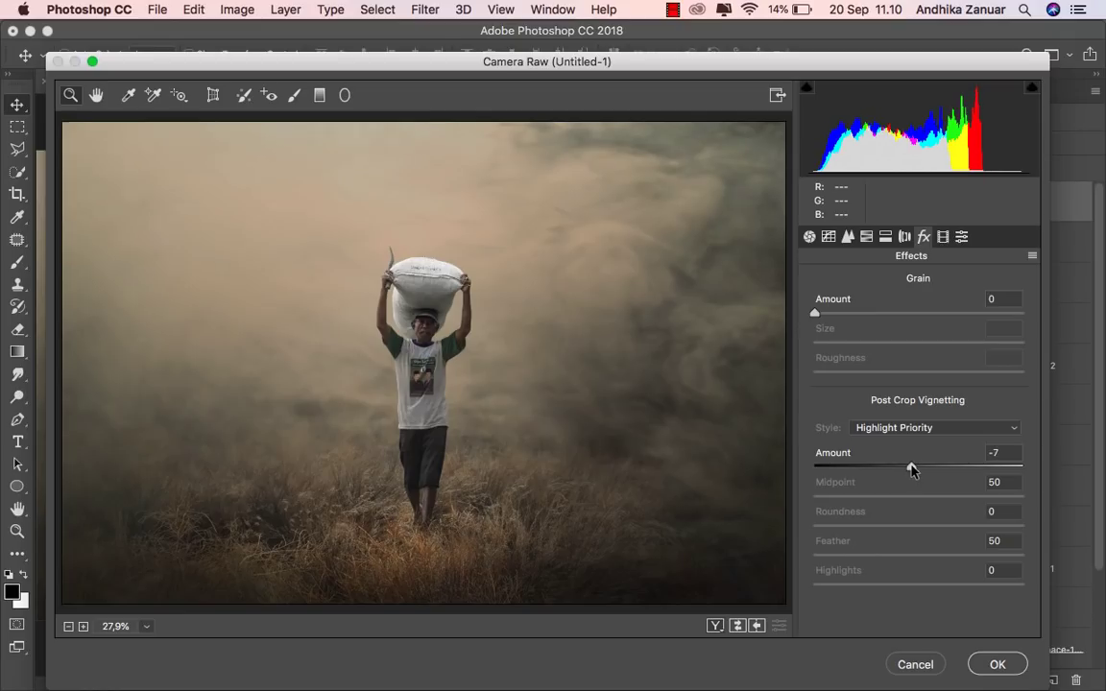
left_click(810, 237)
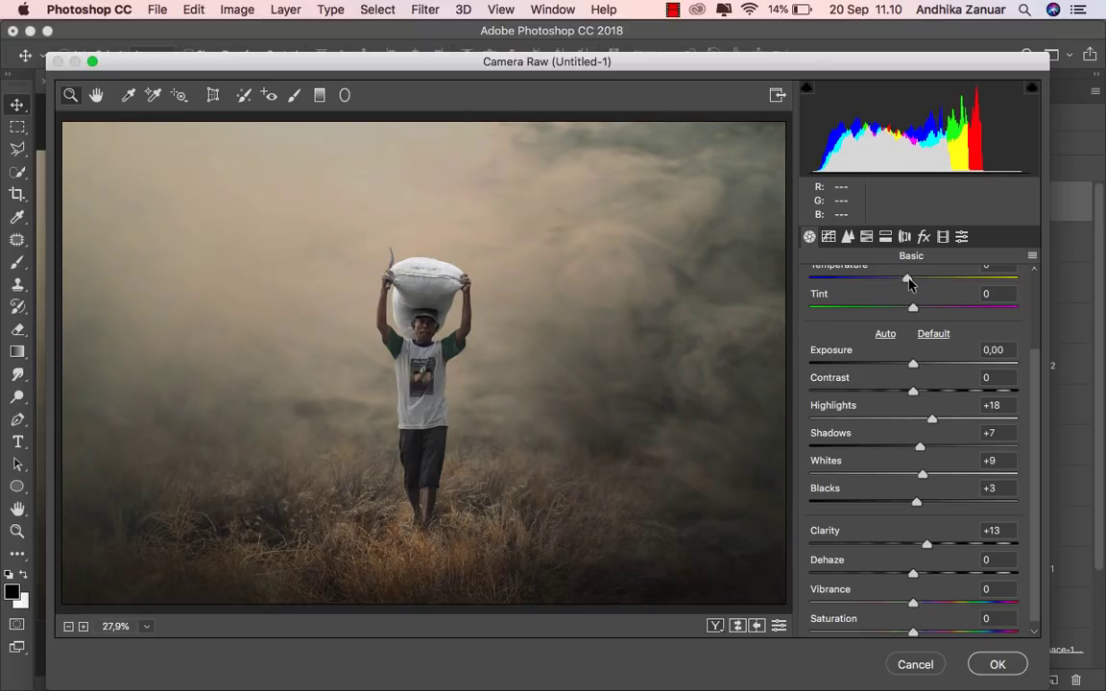
left_click_drag(914, 280, 911, 280)
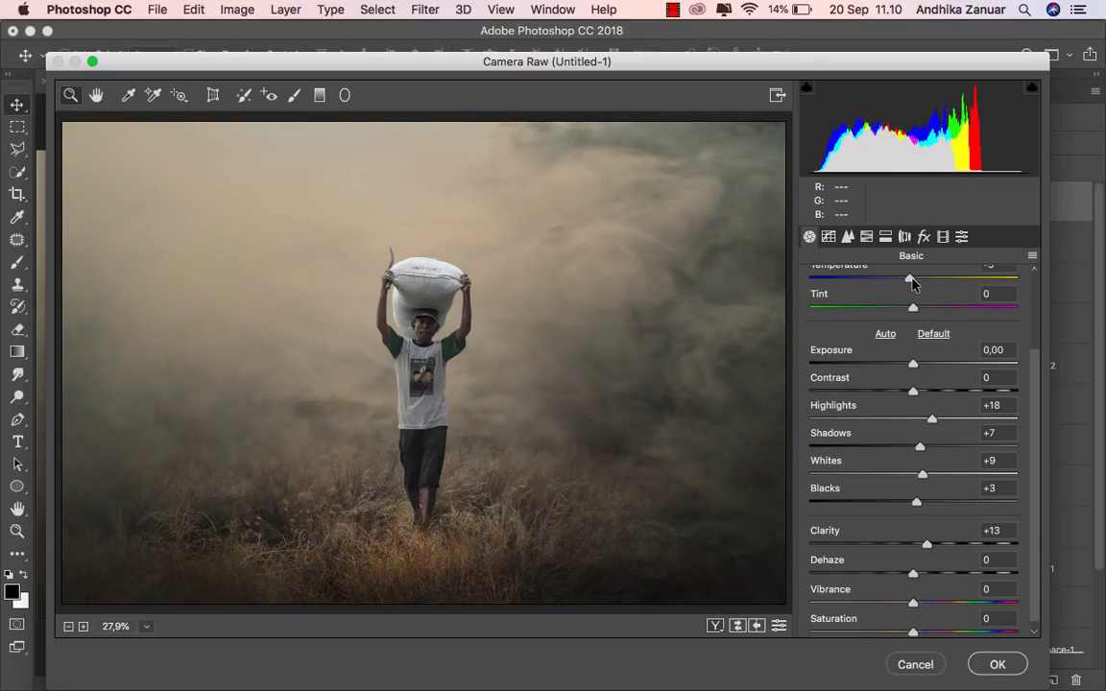
scroll(931, 432, "up", 1)
scroll(936, 447, "up", 1)
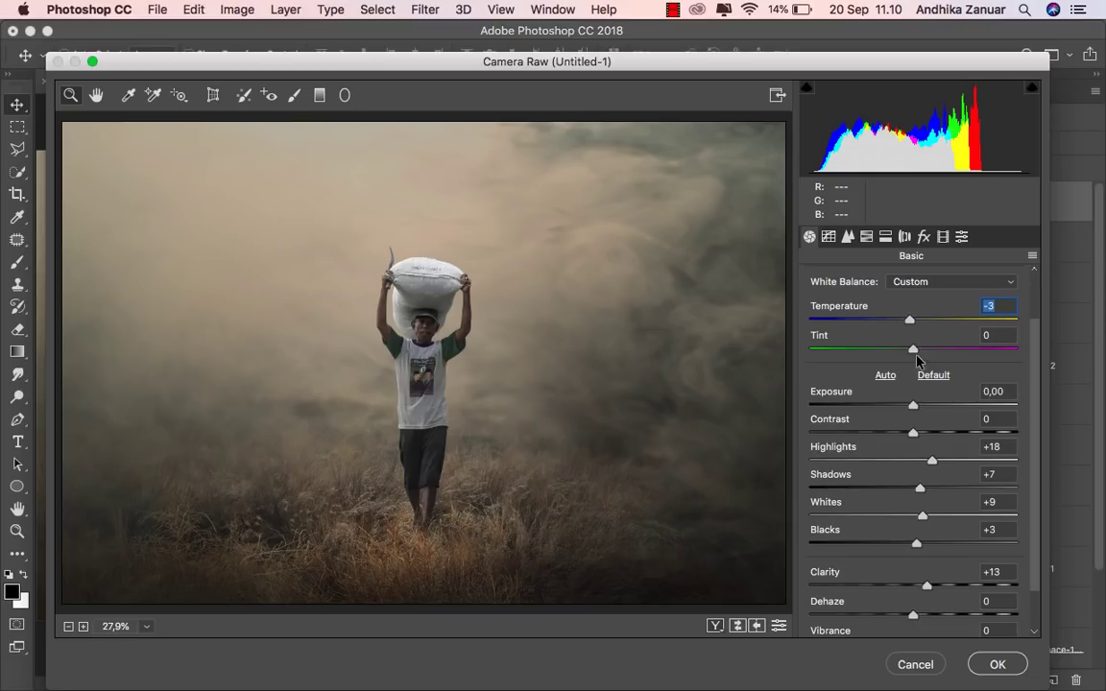
left_click_drag(914, 350, 916, 352)
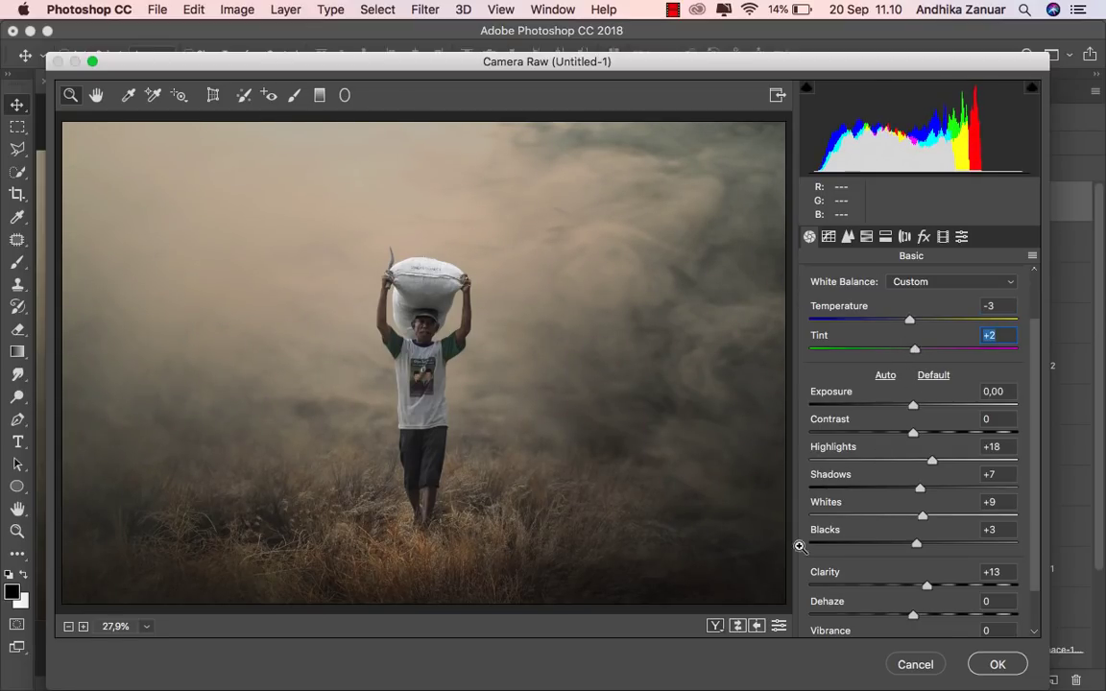
key("q")
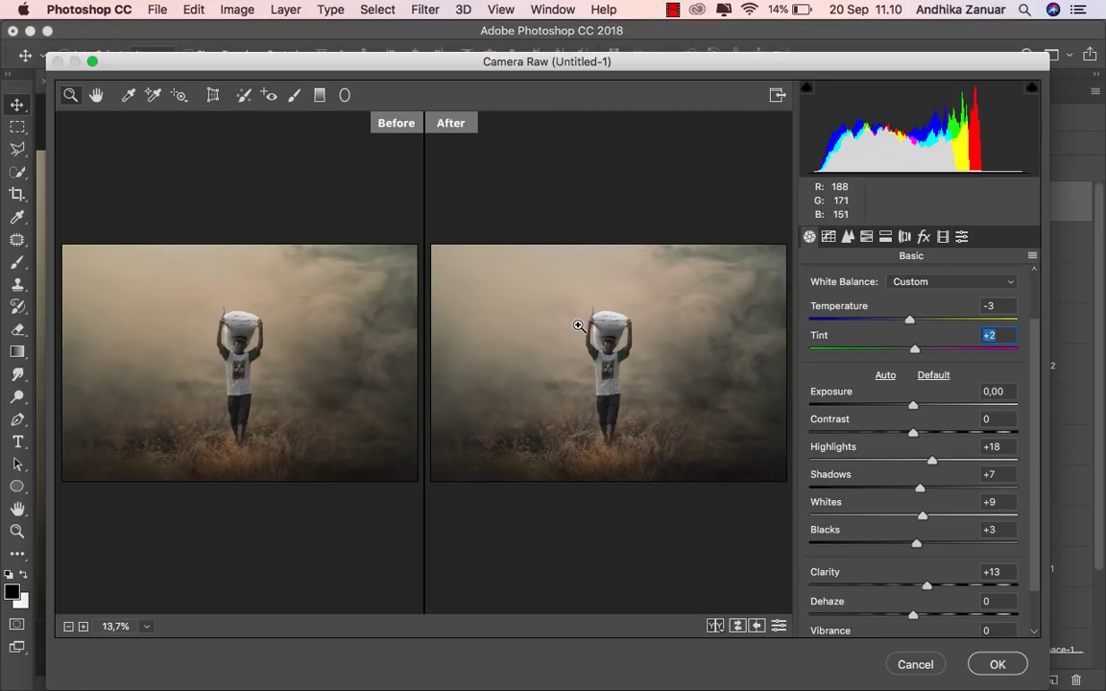
left_click(995, 664)
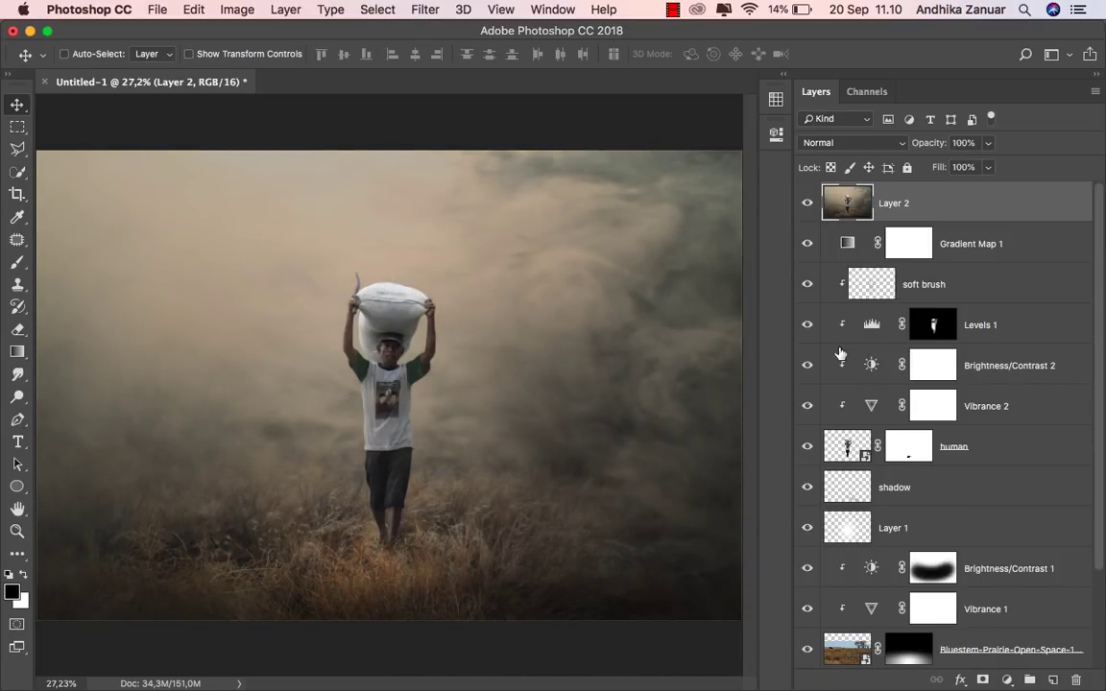
left_click(809, 209)
left_click(808, 210)
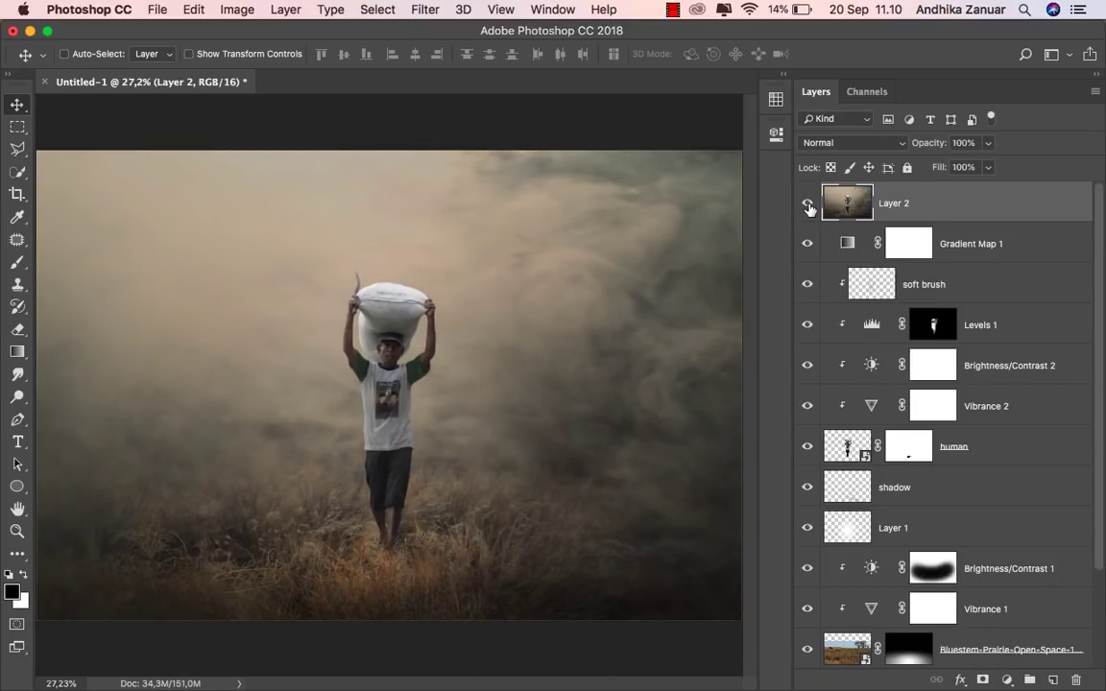